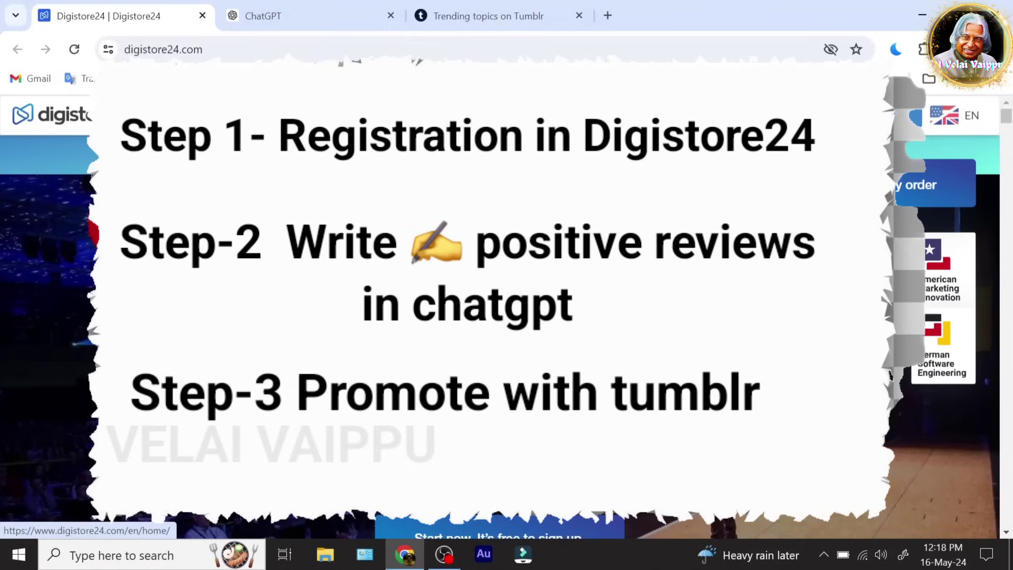
Open the free sign-up form from the Digistore24 homepage
scroll(464, 362, "down", 5)
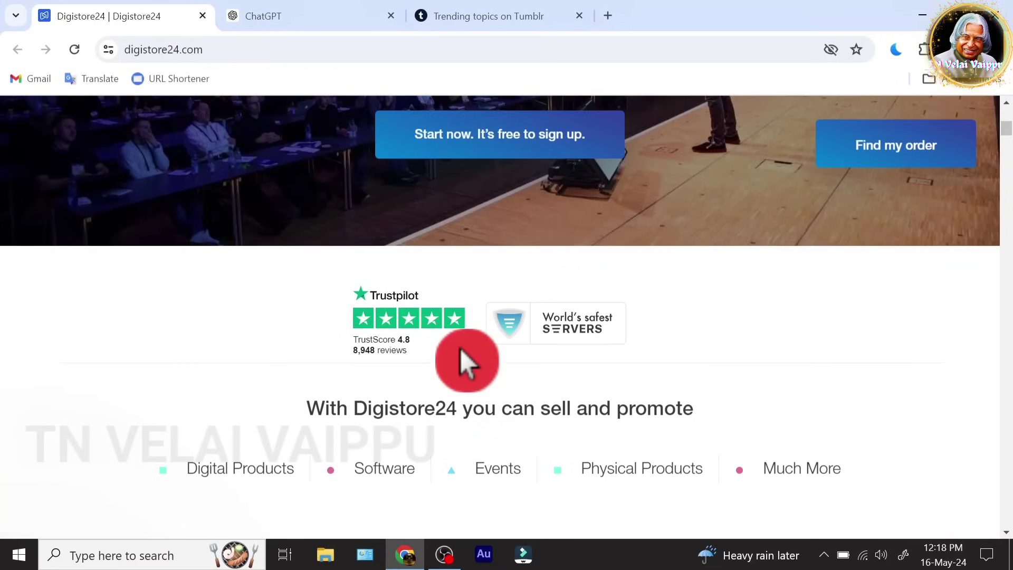
scroll(464, 362, "up", 5)
left_click(490, 436)
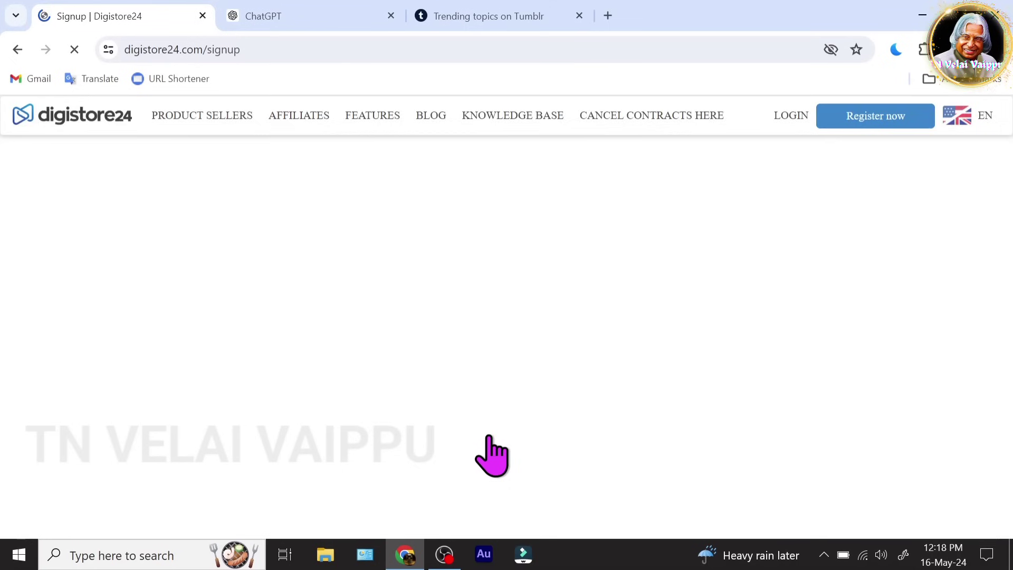
left_click(473, 198)
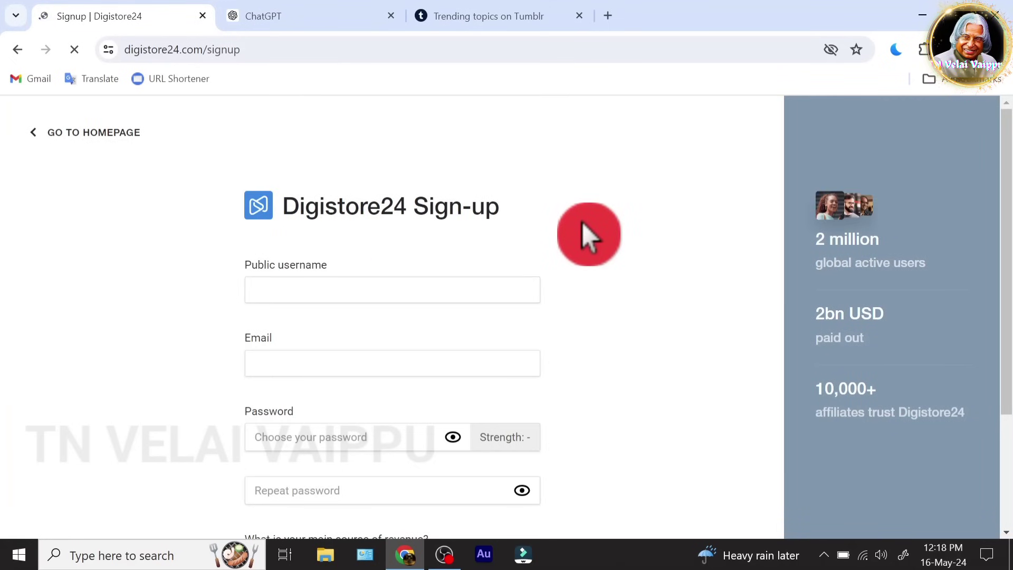
Look over the public username, email and password fields of the sign-up form
scroll(588, 232, "down", 3)
scroll(588, 232, "up", 3)
triple_click(308, 292)
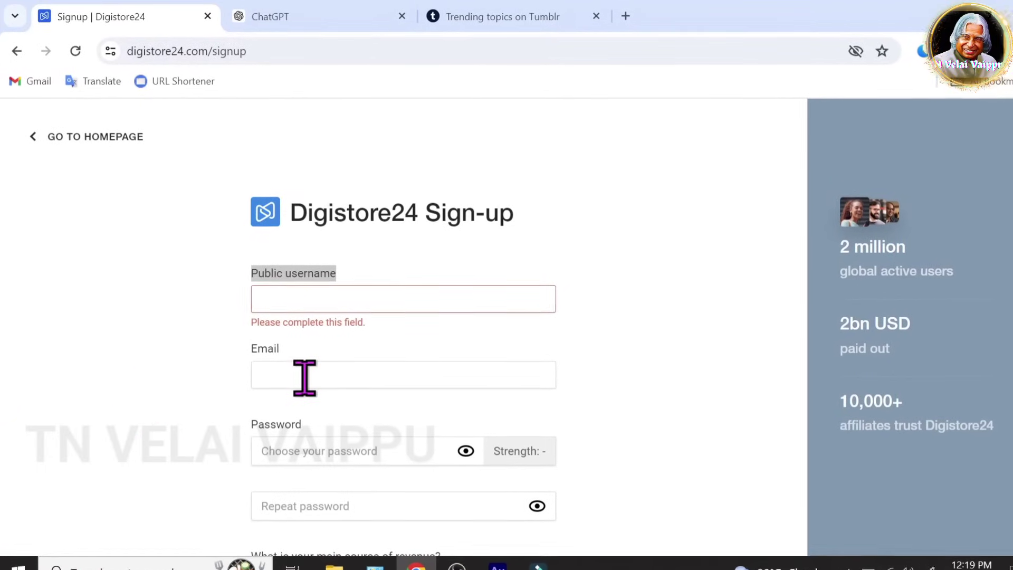
mouse_move(291, 356)
left_mouse_down()
mouse_move(245, 364)
mouse_move(169, 432)
left_mouse_up()
scroll(679, 339, "down", 5)
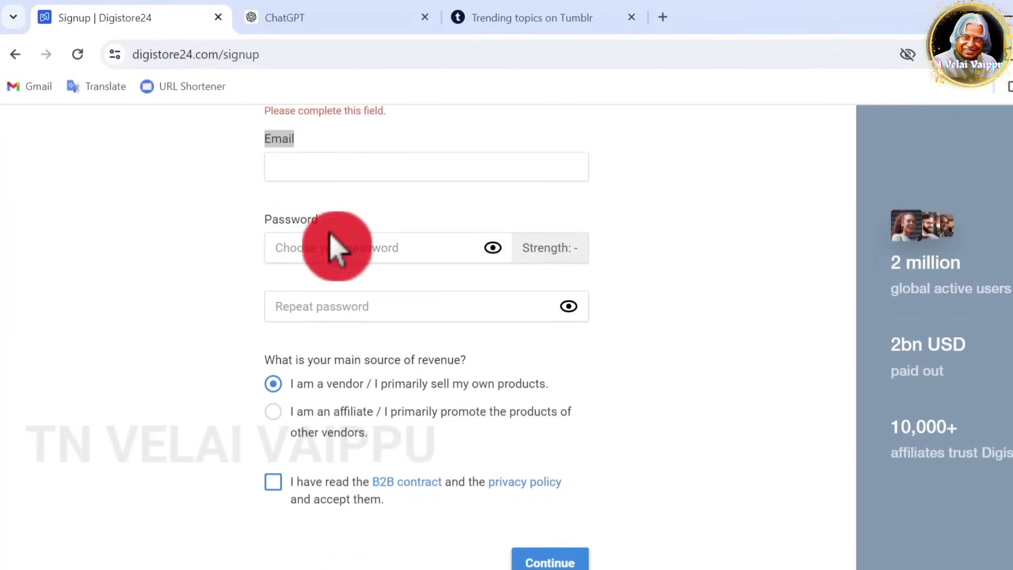
left_click_drag(344, 238, 270, 258)
left_click(186, 325)
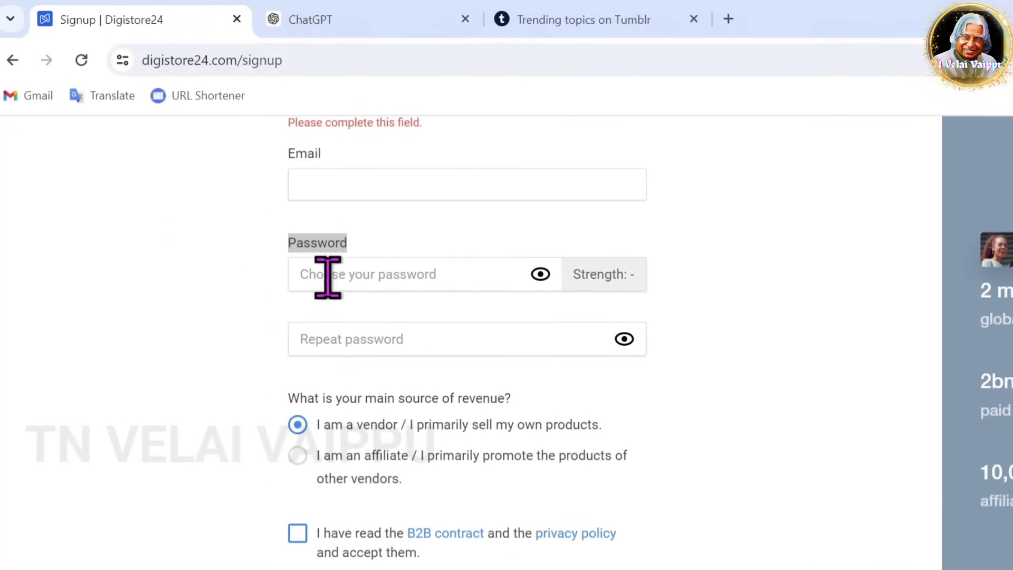
left_click(345, 235)
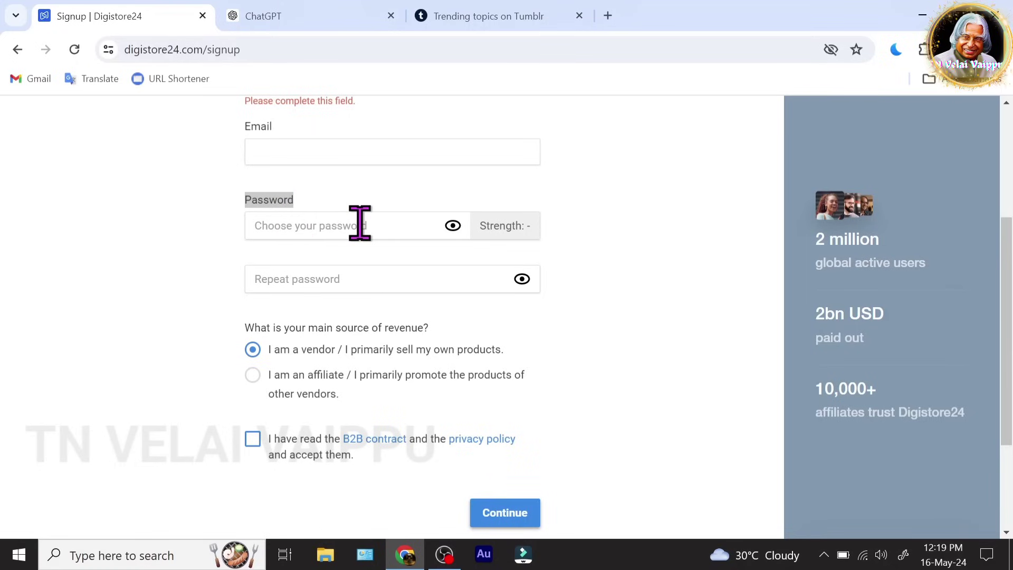
left_click(172, 341)
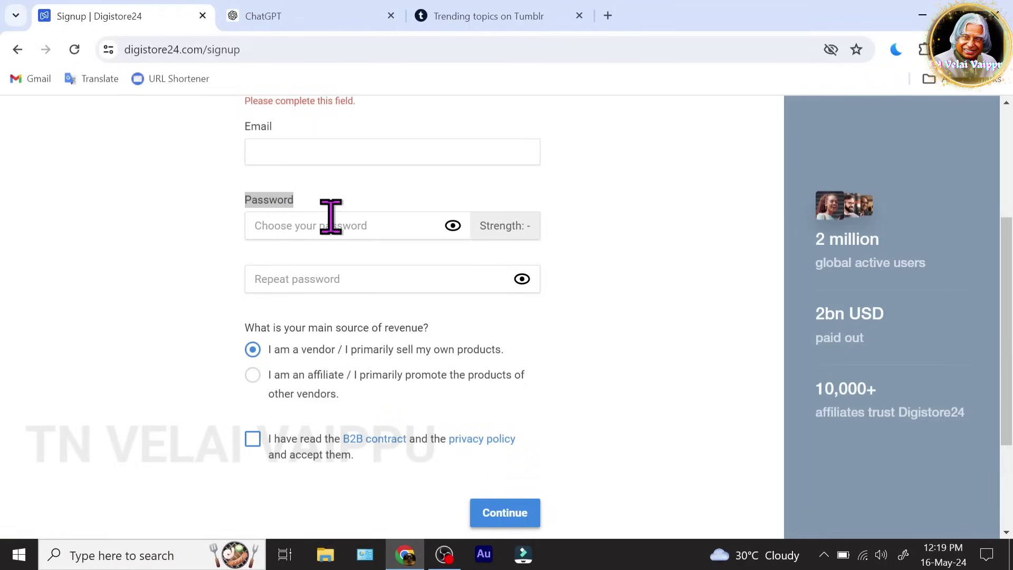
left_click(283, 257)
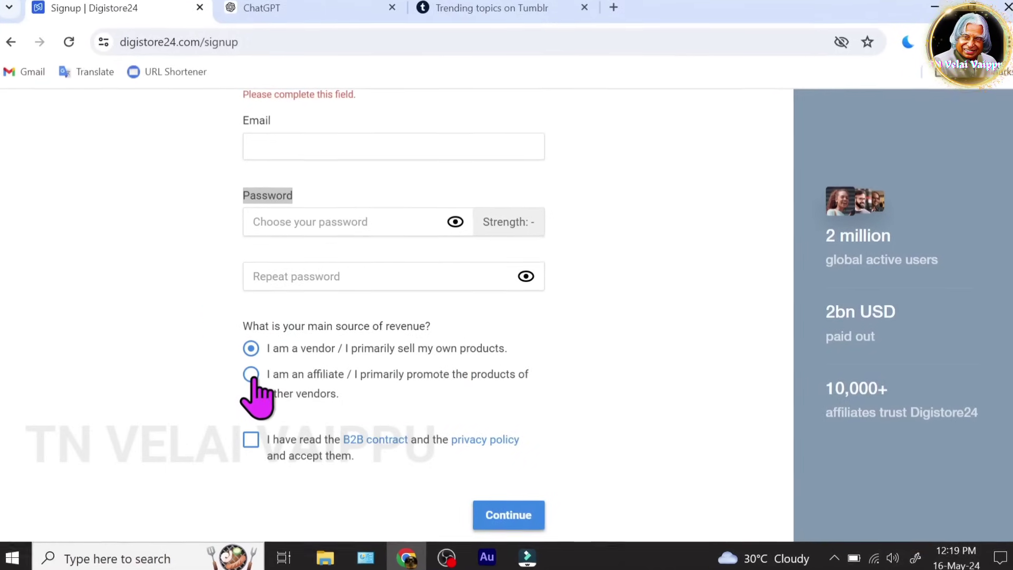
Choose affiliate as the main source of revenue and accept the B2B contract and privacy policy
left_click(250, 374)
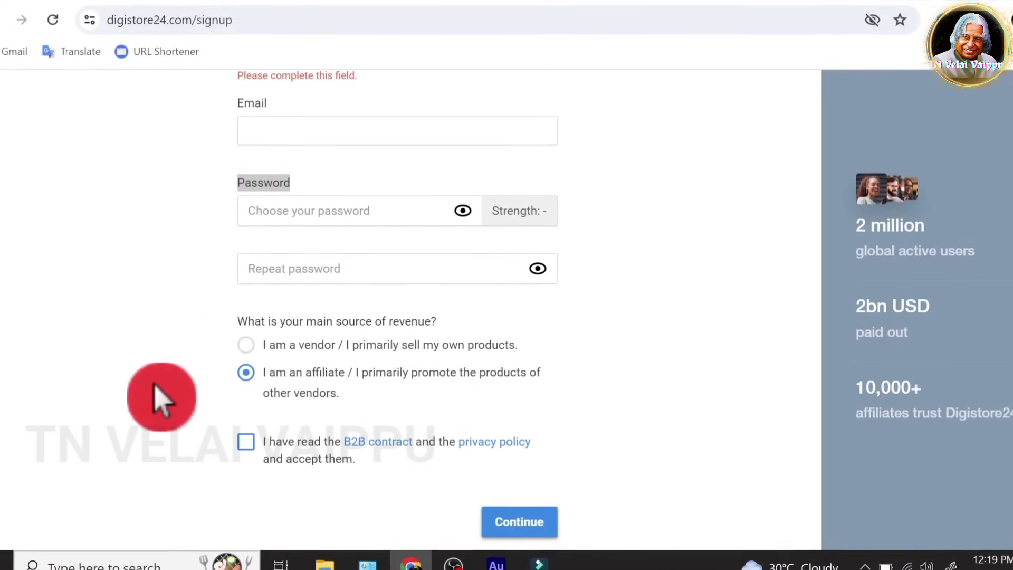
left_click(244, 444)
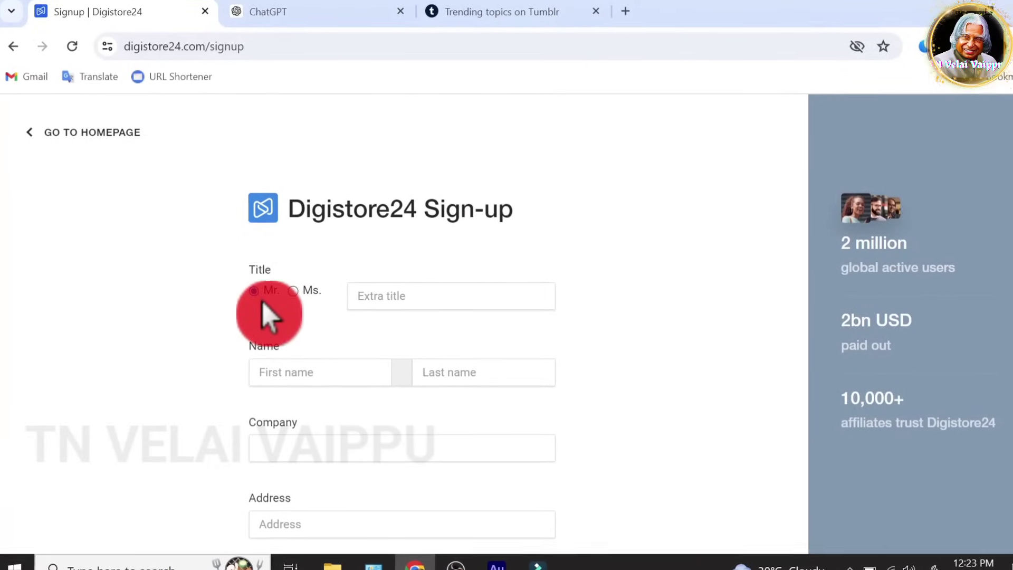
Enter the registrant's first name and last name in the sign-up form
scroll(445, 353, "down", 2)
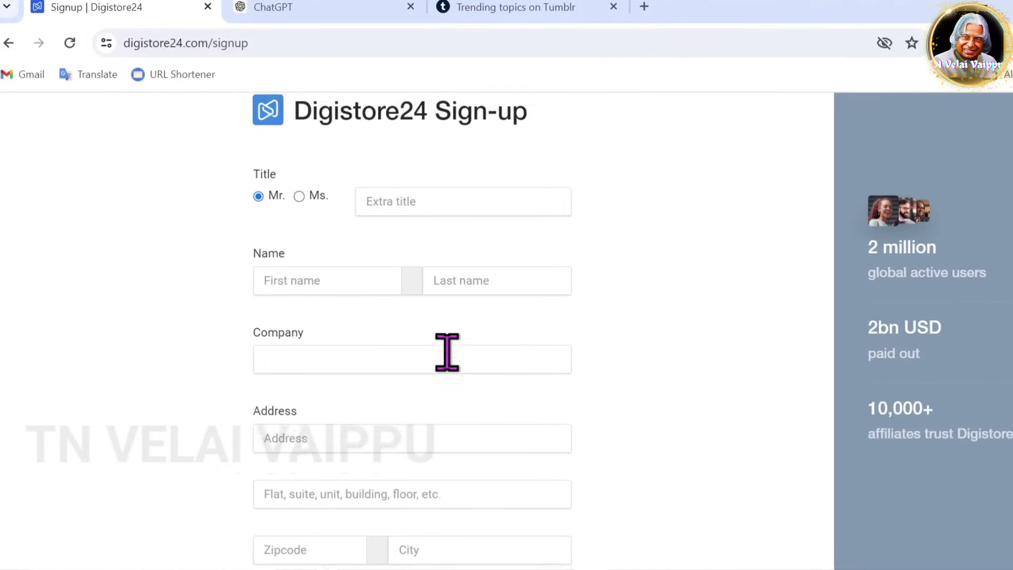
left_click(314, 265)
type("Eniyan")
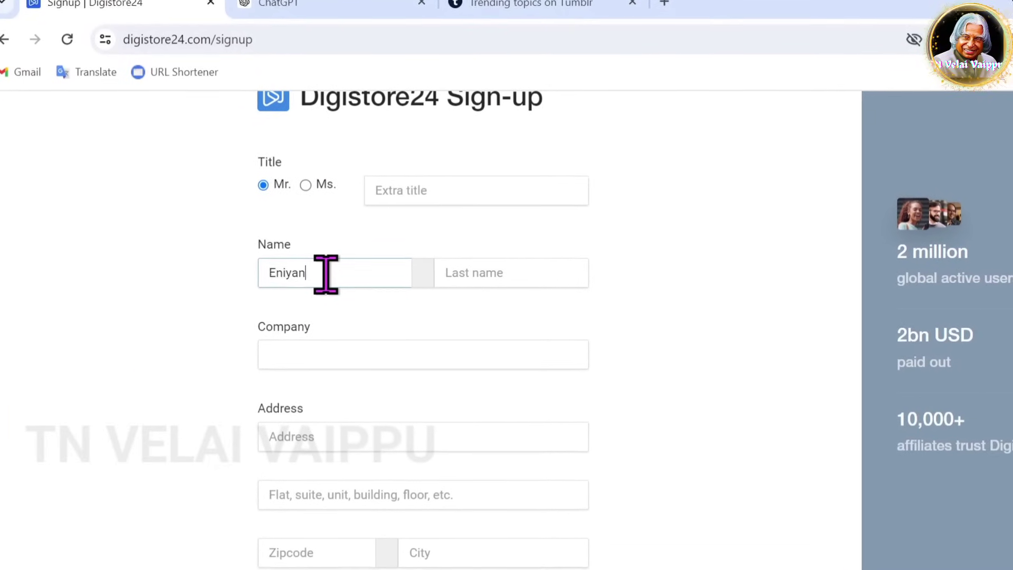
left_click(543, 274)
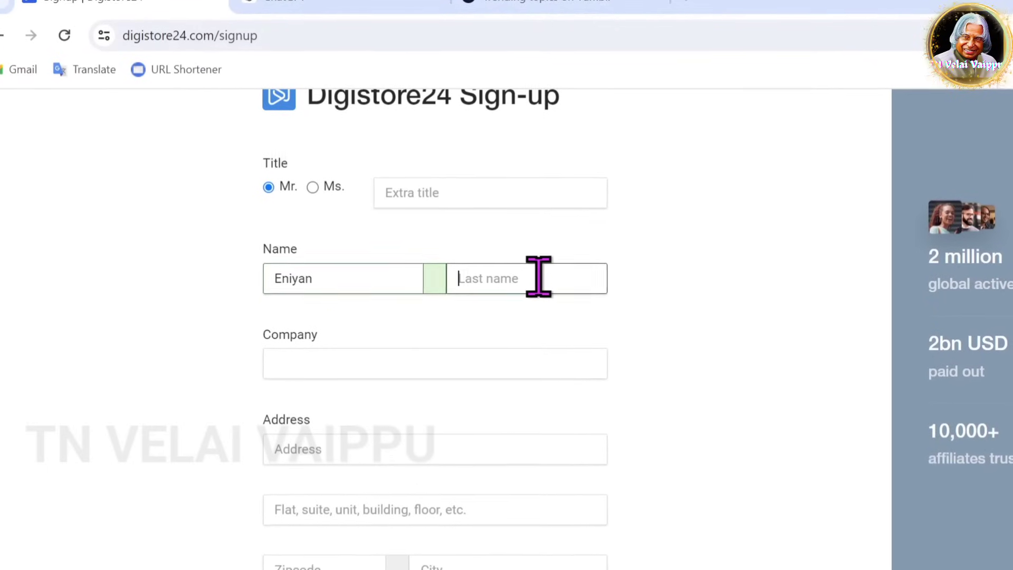
type("M")
Review the company and address fields, and select India as the country
left_click(362, 369)
left_click_drag(344, 357, 263, 329)
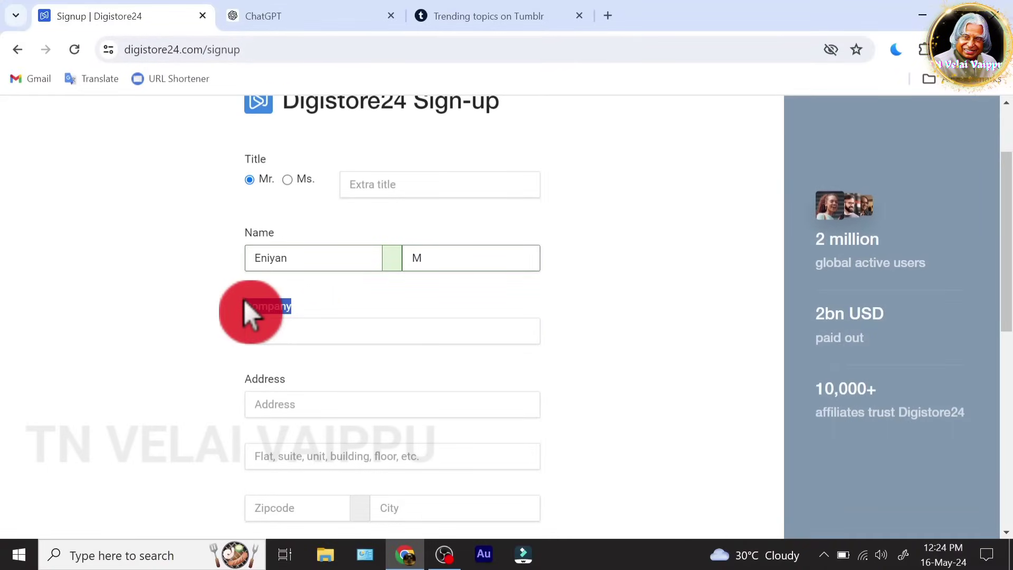
scroll(567, 347, "down", 2)
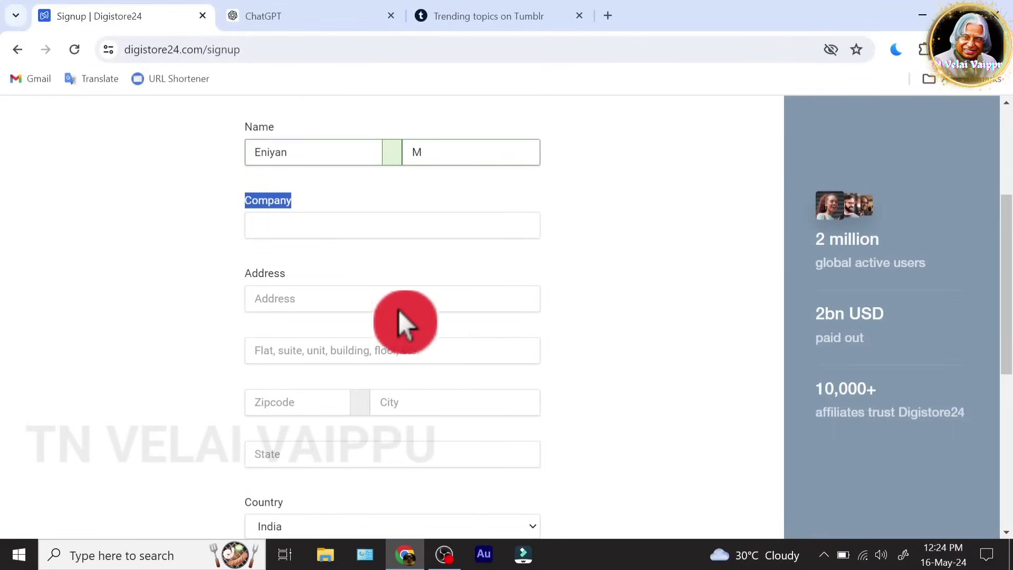
left_click_drag(301, 281, 247, 275)
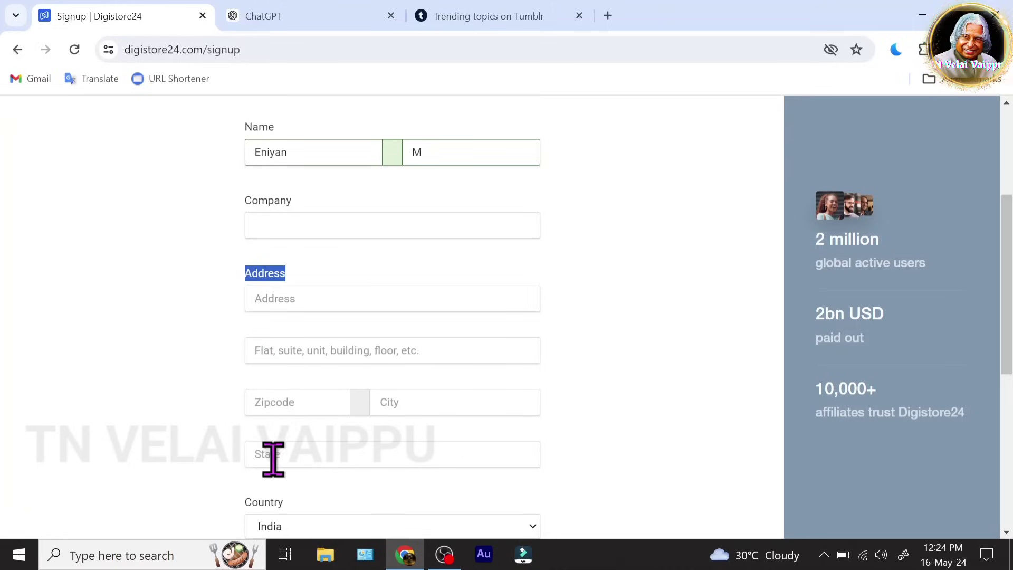
scroll(206, 325, "down", 5)
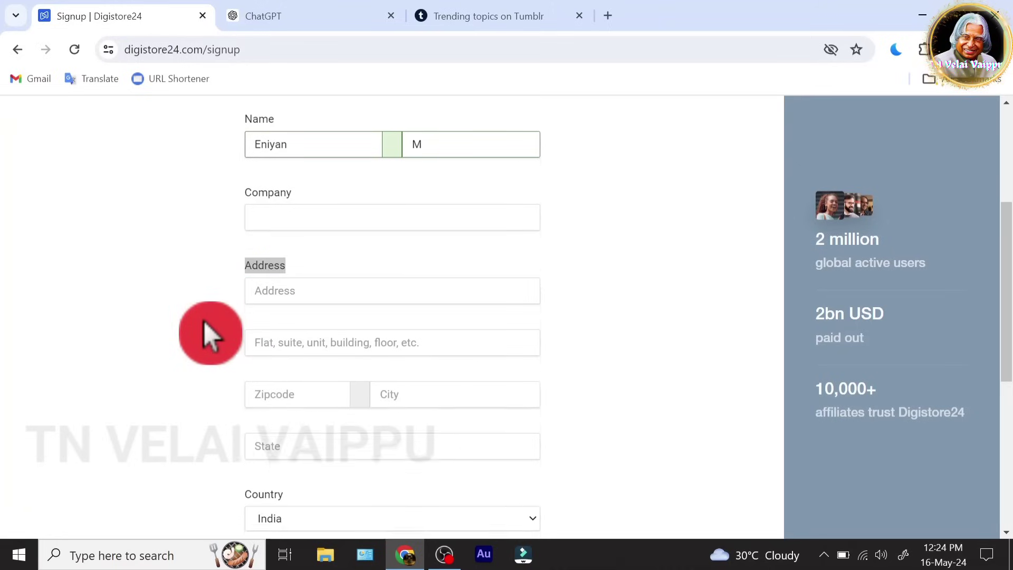
left_click(391, 209)
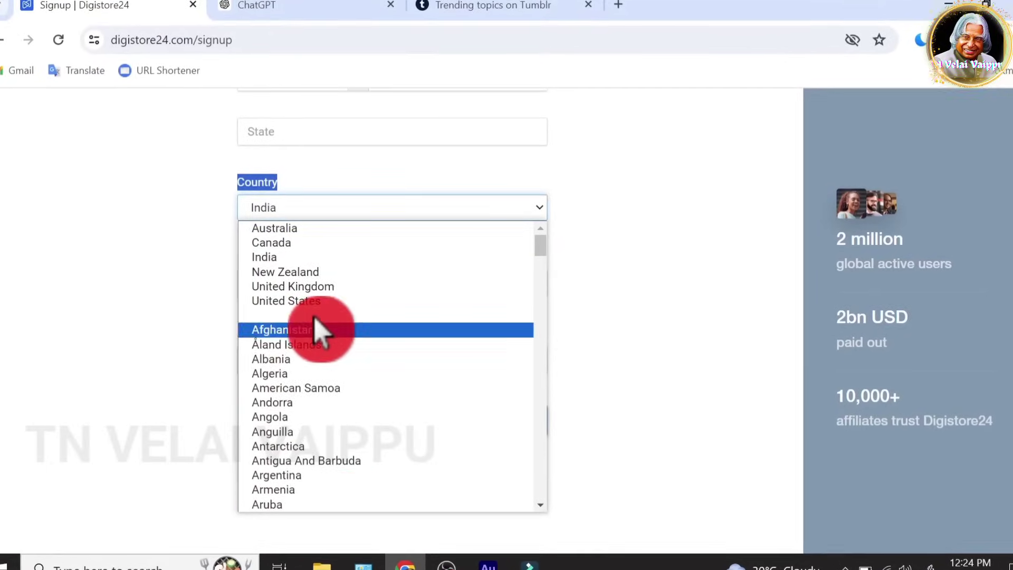
left_click(288, 257)
Review the phone field and enter the registrant's Skype name/Telegram ID
left_click(293, 276)
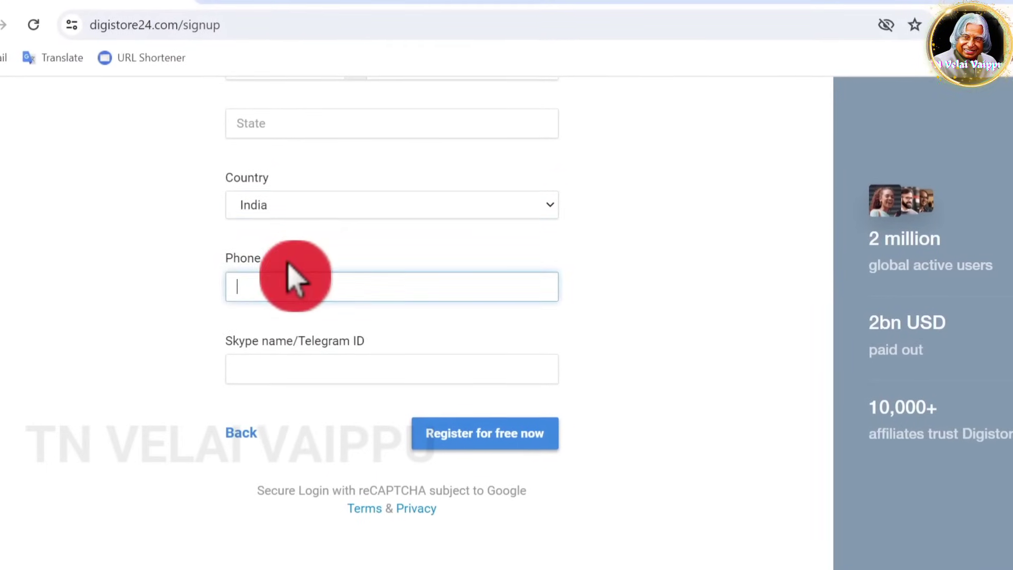
double_click(232, 257)
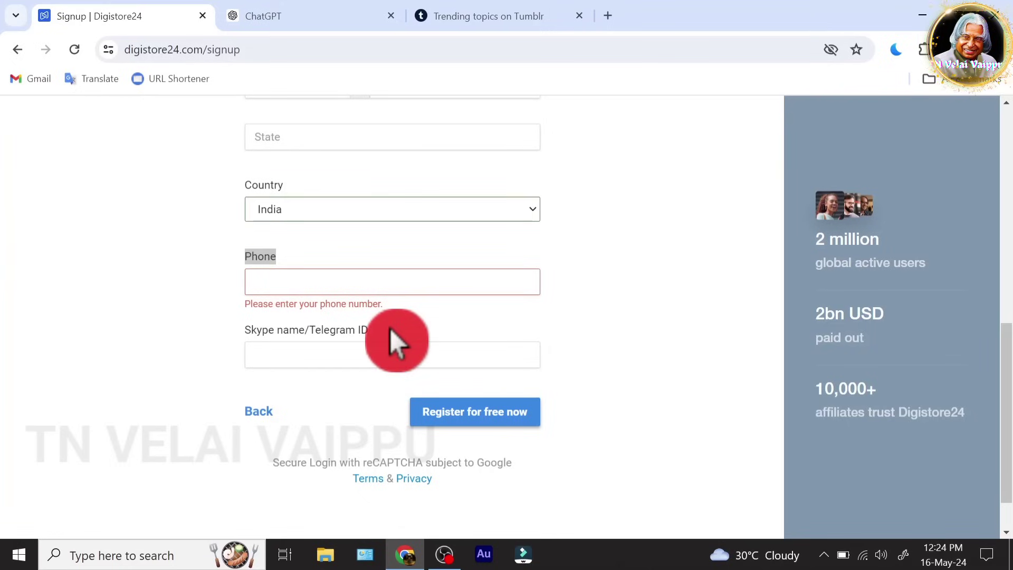
left_click(352, 339)
left_click_drag(358, 328, 243, 327)
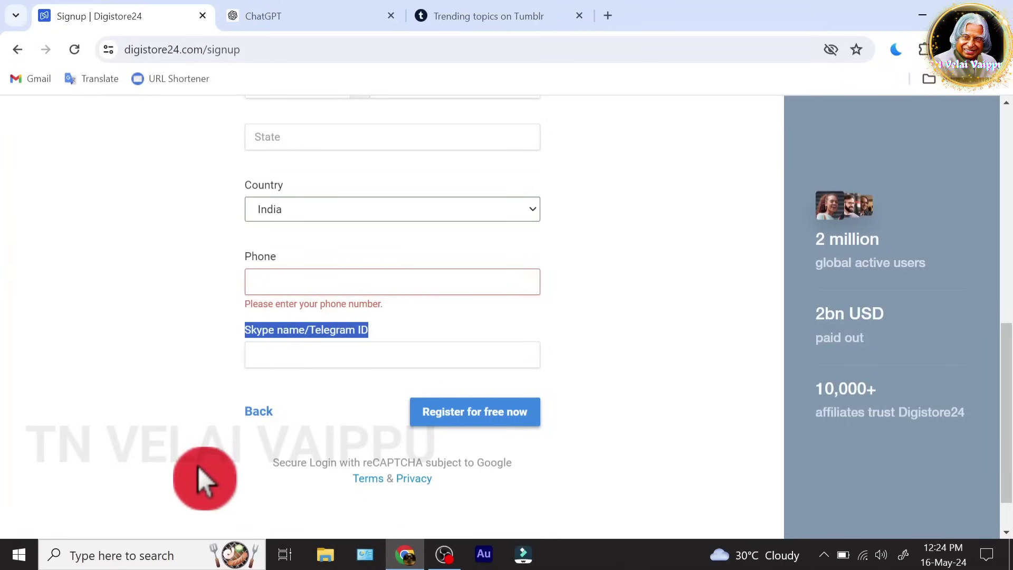
left_click(299, 356)
type("Eniyan")
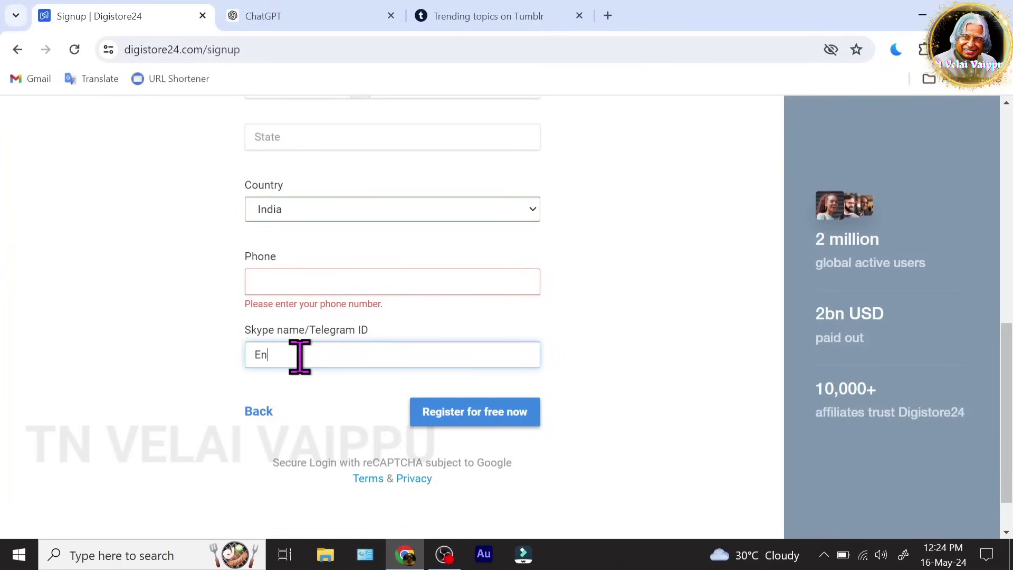
left_click(198, 370)
left_click(298, 379)
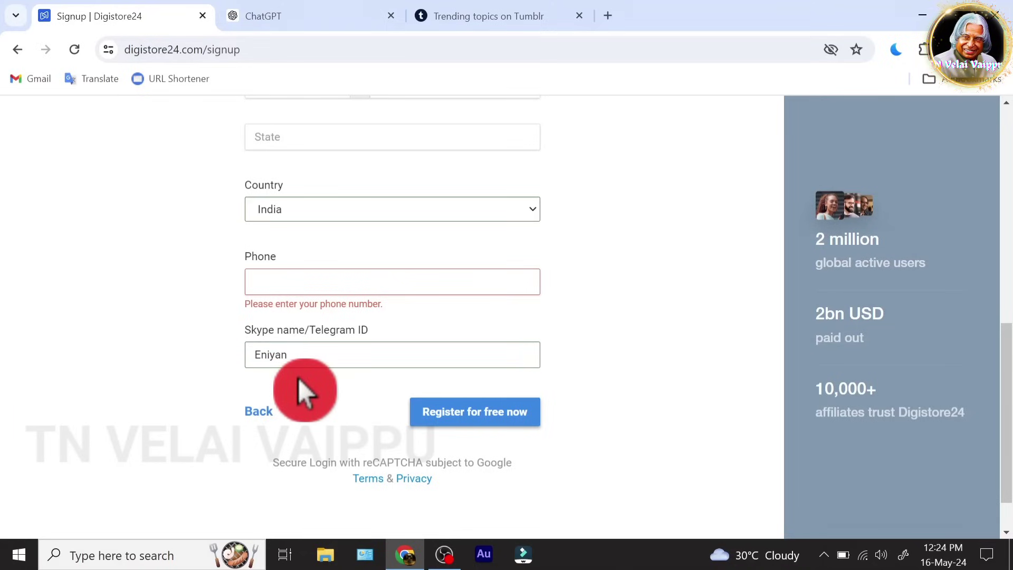
Submit the free registration and read the notices about registration and email verification
left_click(480, 414)
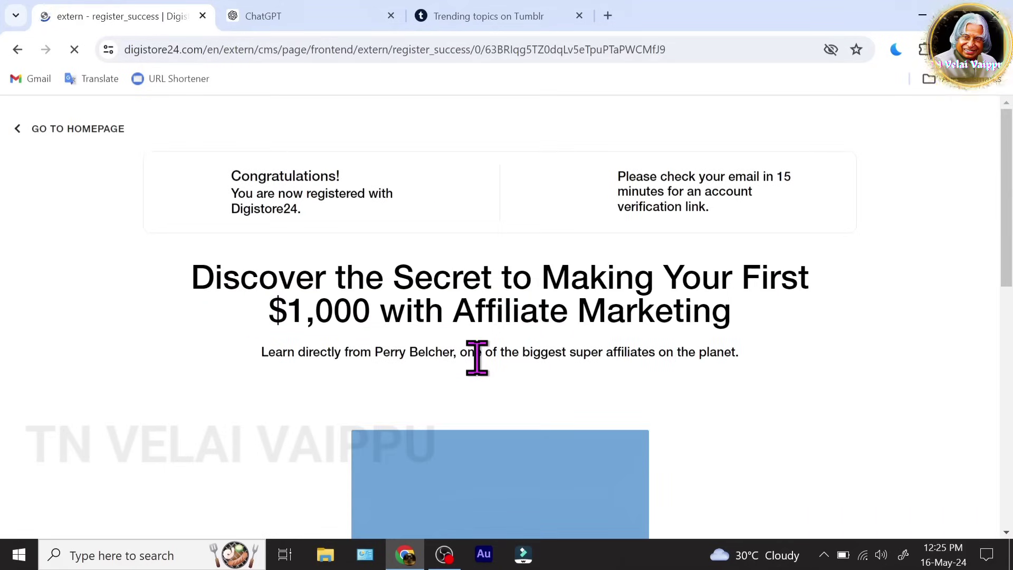
left_click(207, 378)
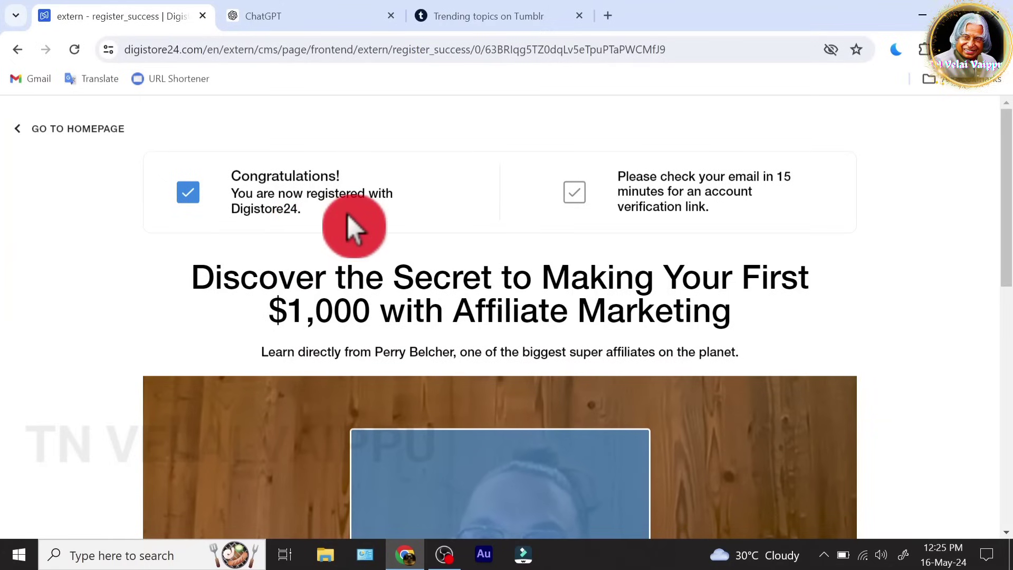
left_click_drag(346, 226, 226, 192)
left_click_drag(792, 227, 616, 182)
Switch to Gmail and activate the Digistore24 account through the link in the confirmation email
left_click(968, 249)
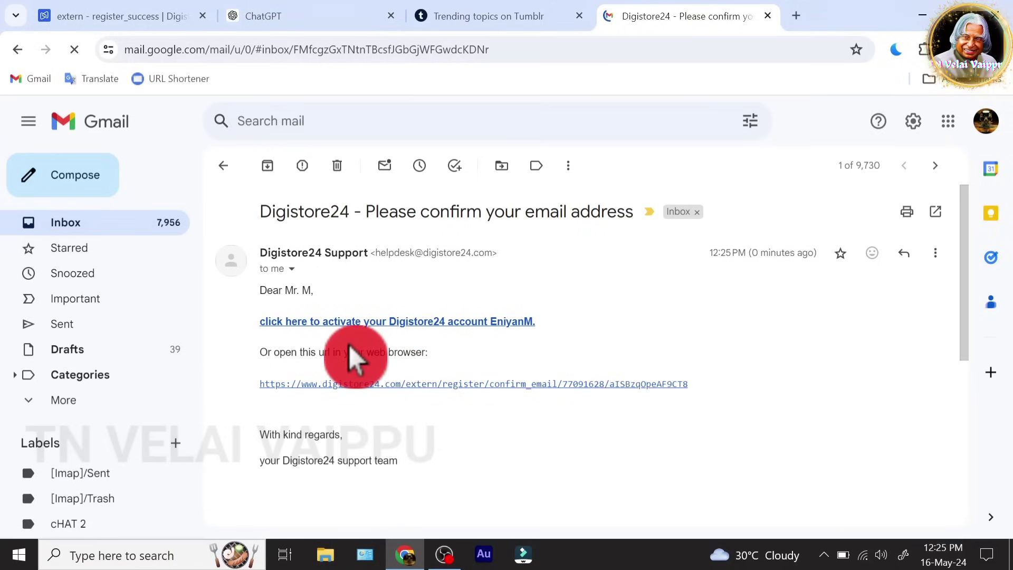
left_click(387, 322)
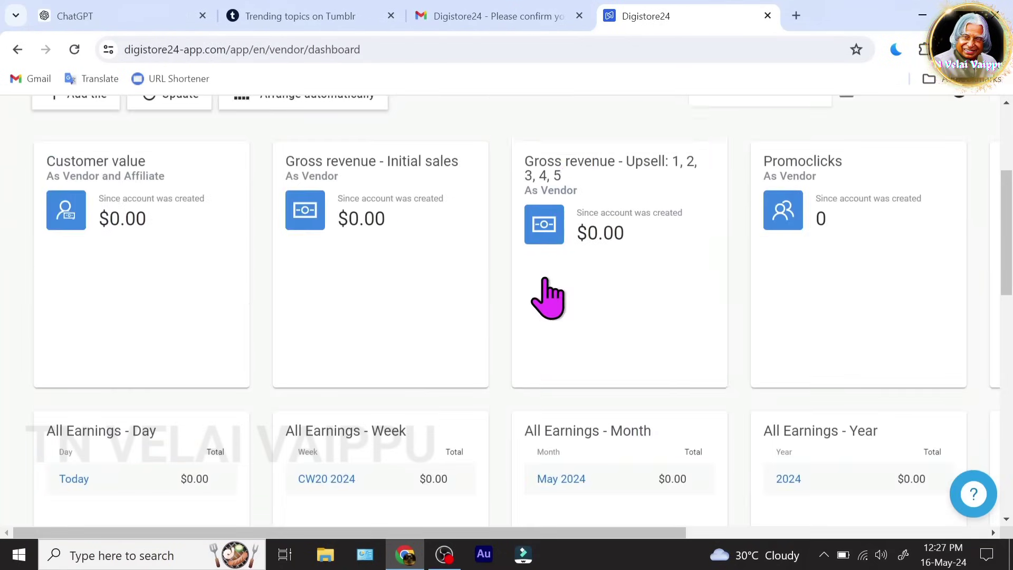
Open the list of all offers on the affiliate marketplace and browse its first products
scroll(536, 294, "up", 4)
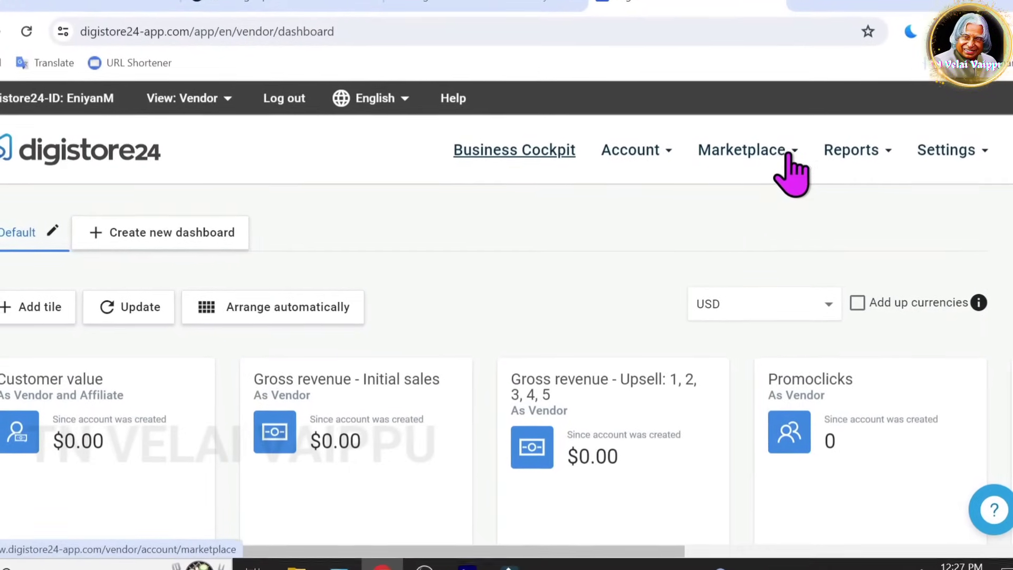
mouse_move(788, 154)
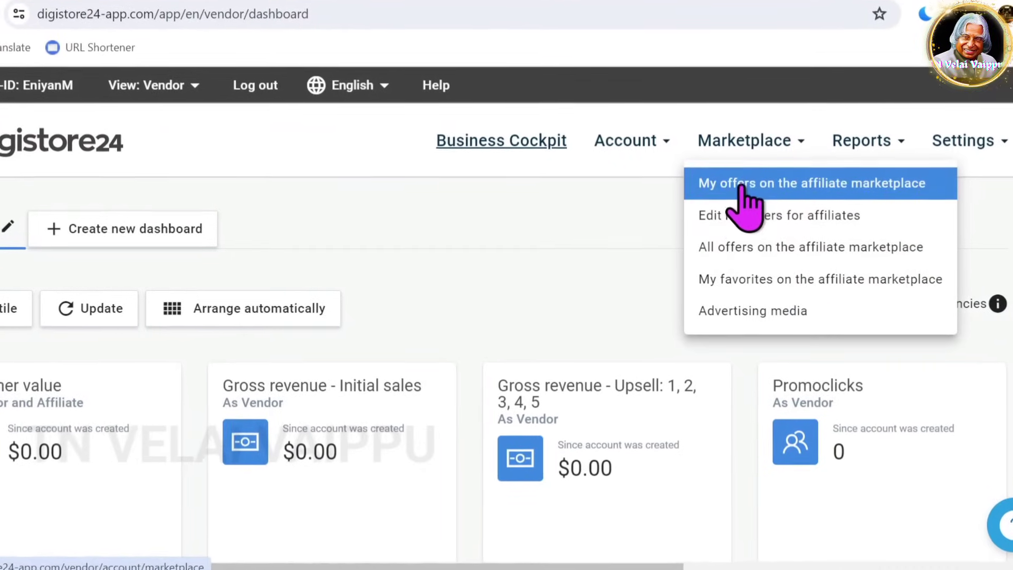
left_click(753, 183)
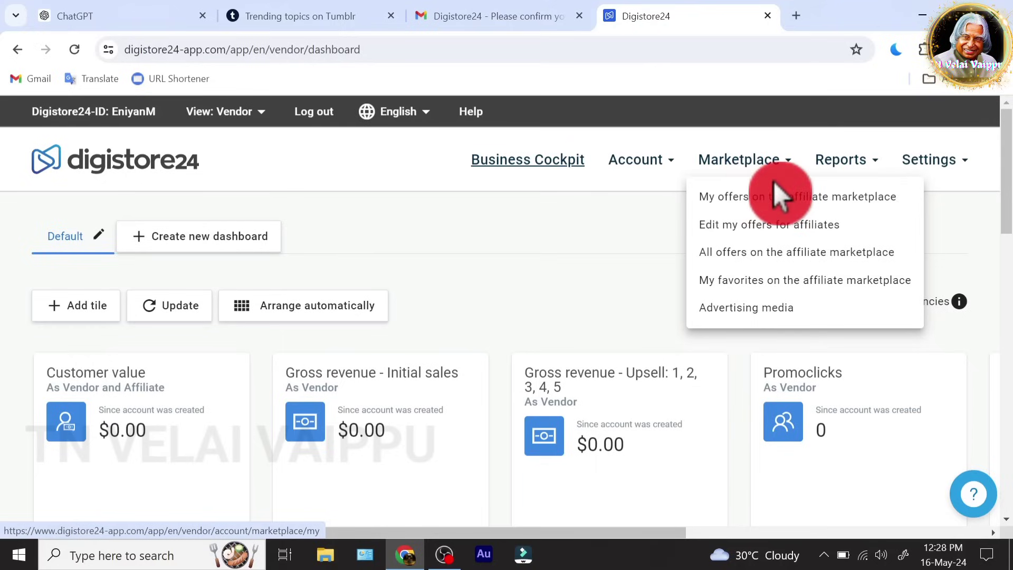
left_click(790, 259)
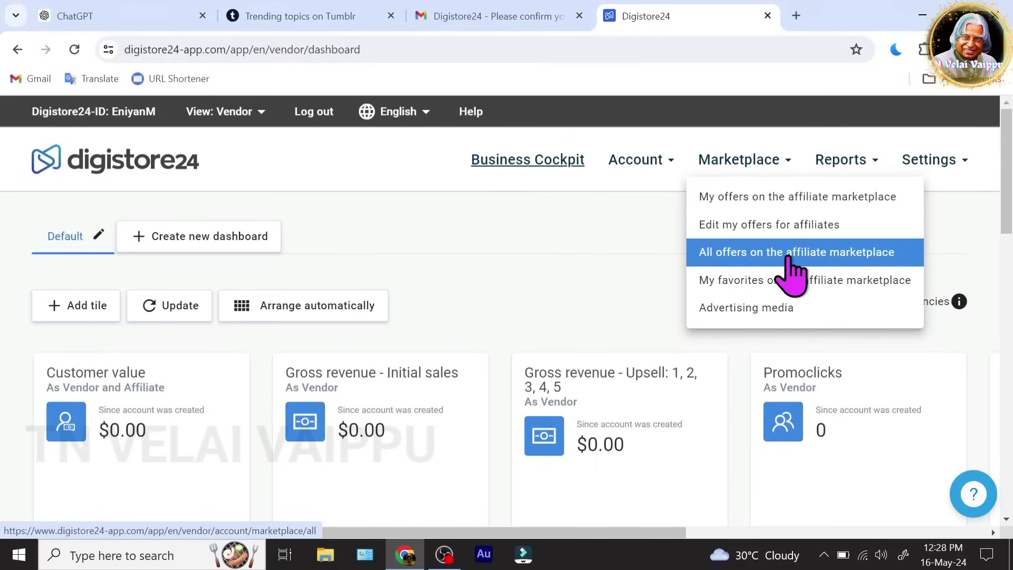
left_click(786, 256)
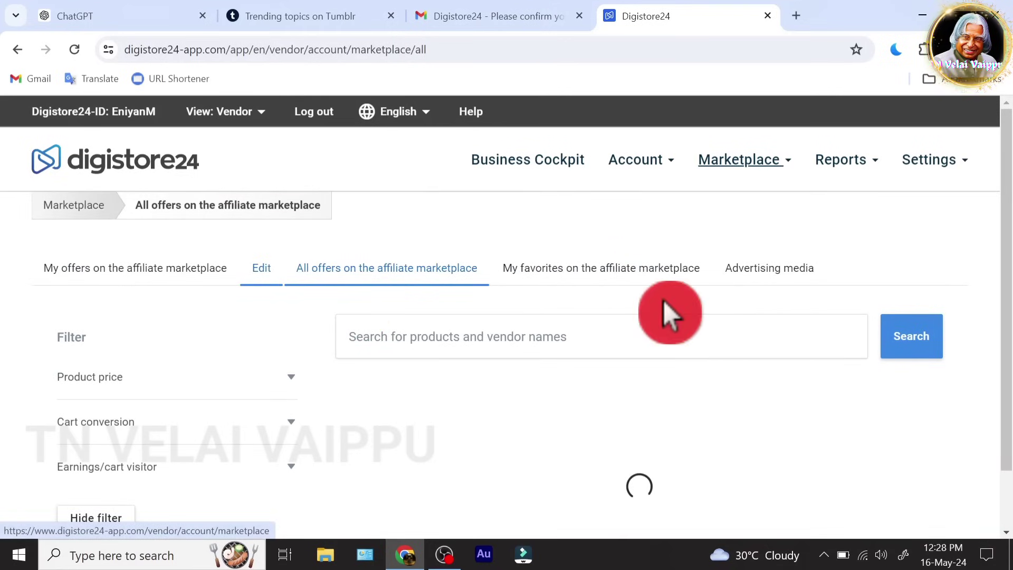
scroll(667, 312, "down", 2)
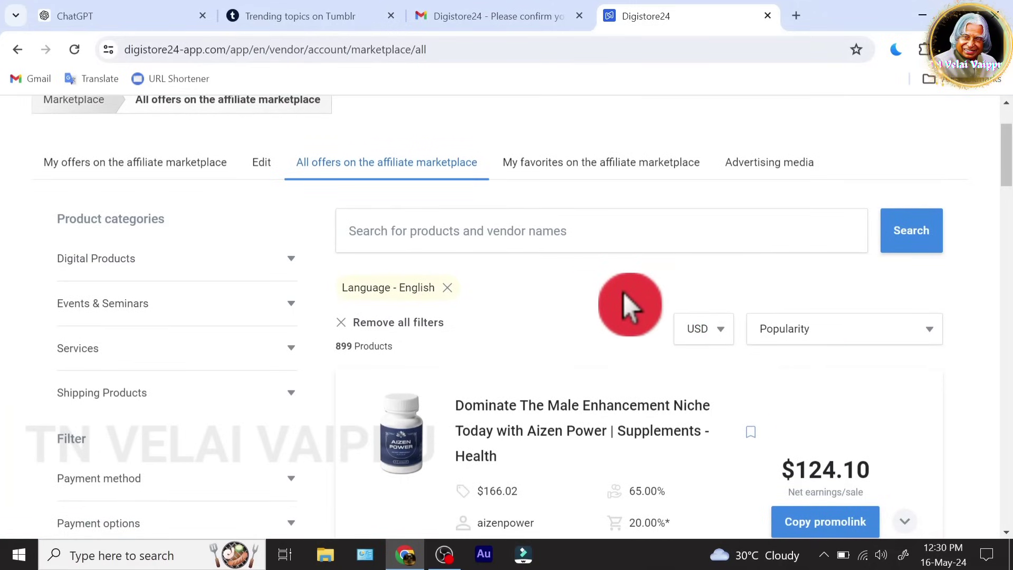
scroll(623, 293, "down", 4)
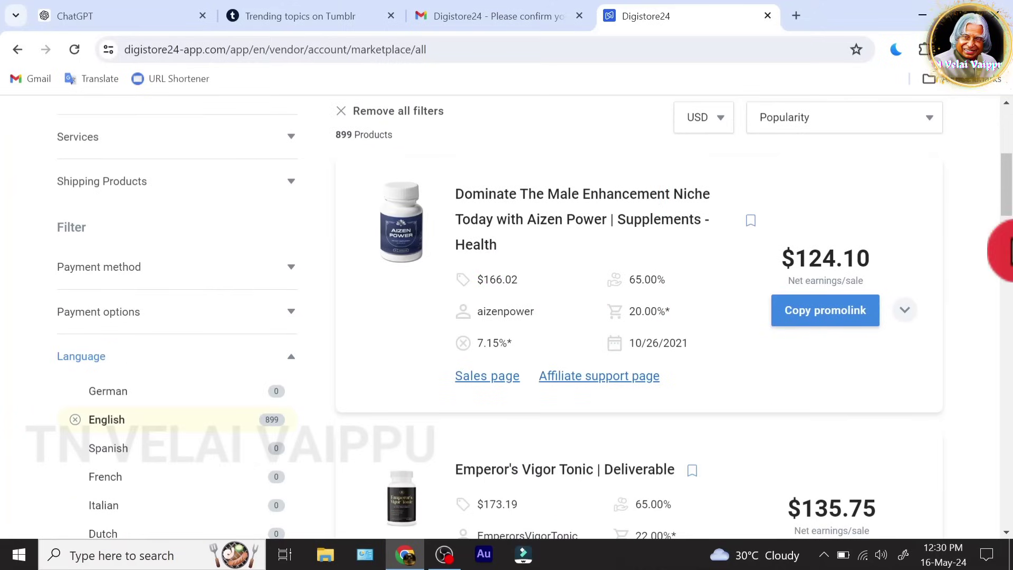
View the Aizen Power offer's detail page and return to the list of all affiliate marketplace offers
left_click(878, 207)
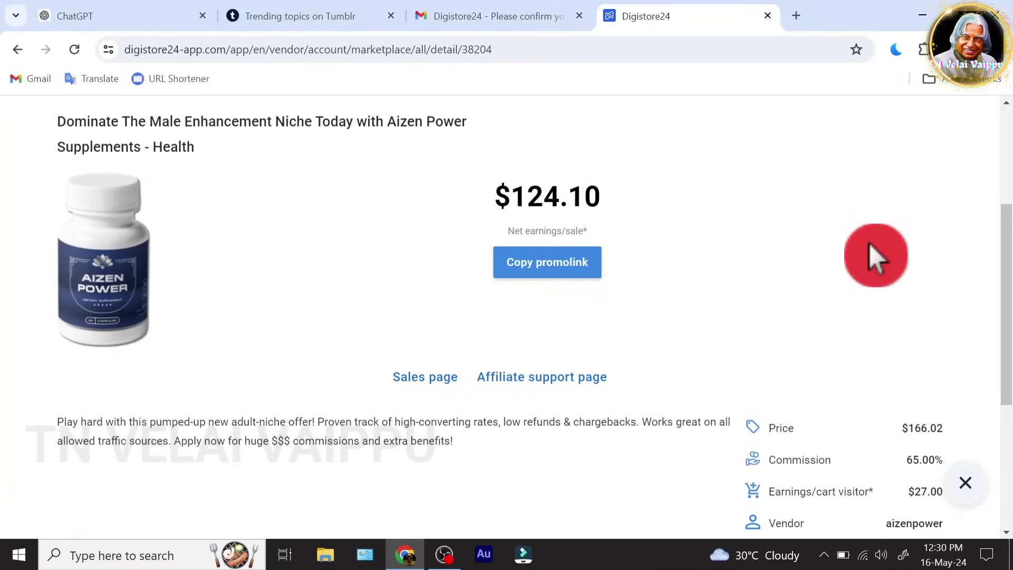
left_click(19, 52)
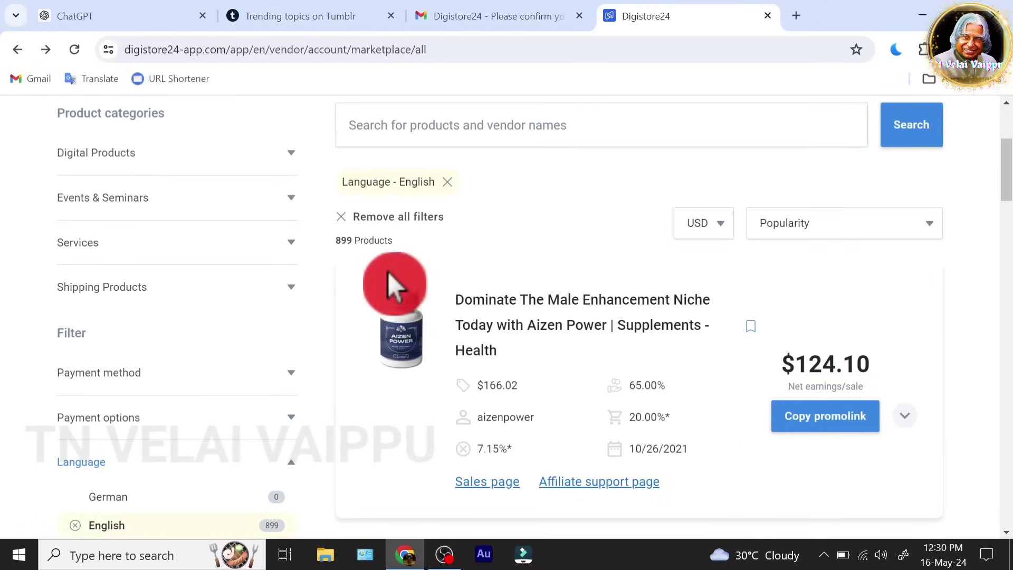
scroll(389, 279, "up", 5)
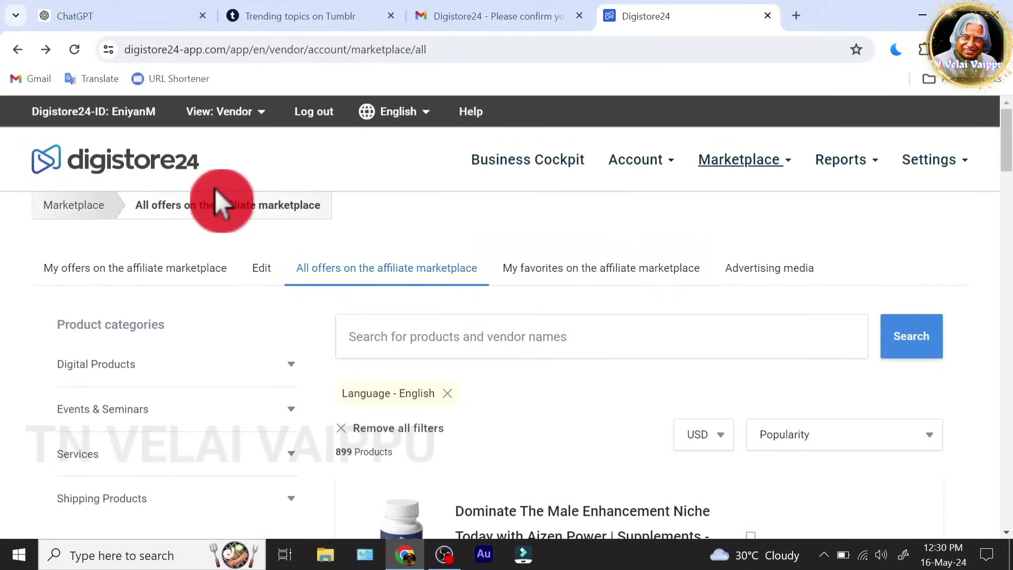
scroll(561, 334, "down", 4)
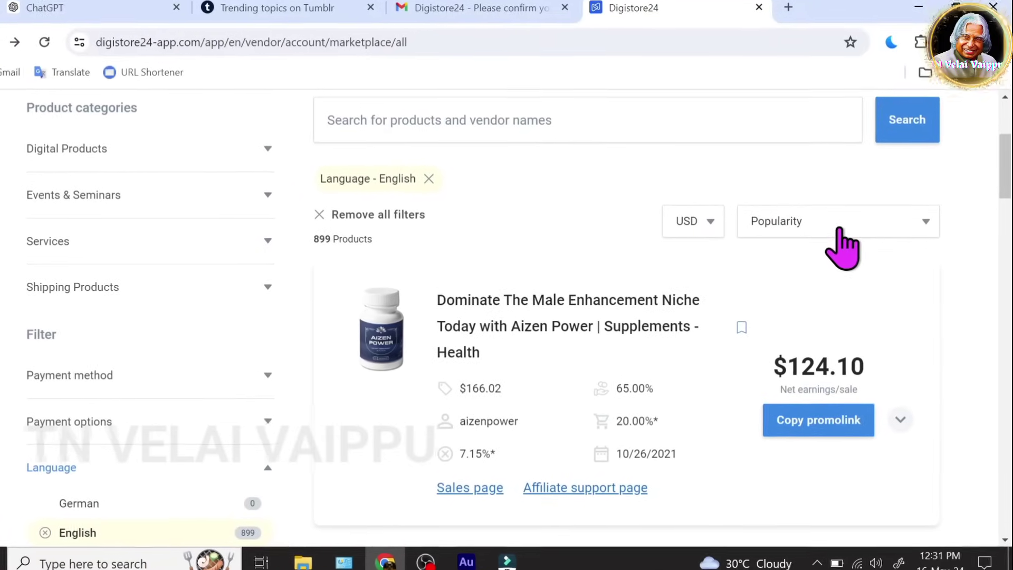
Examine the sort options for the offers and the cart conversion figure of the Aizen Power offer
left_click(840, 230)
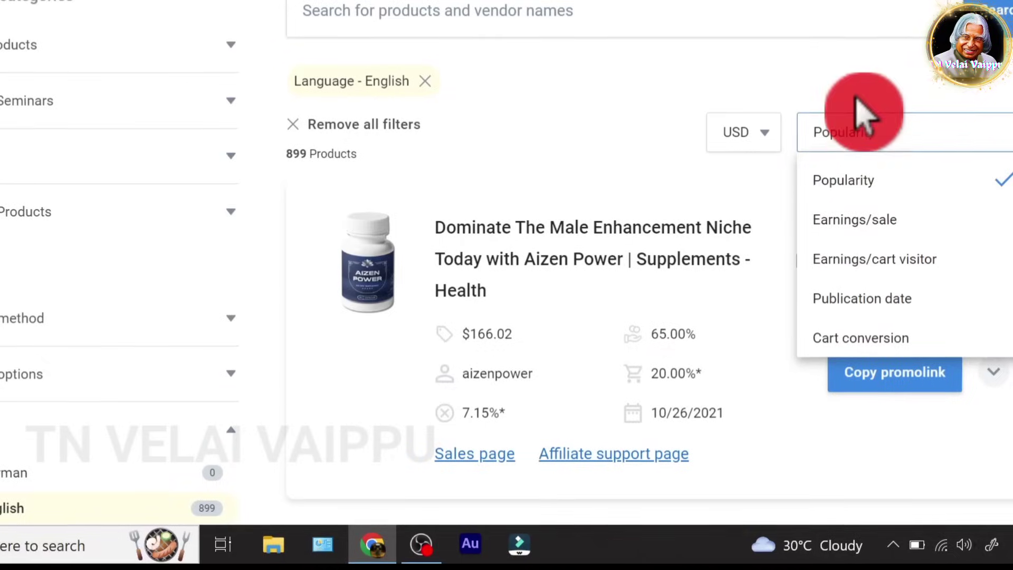
left_click(574, 235)
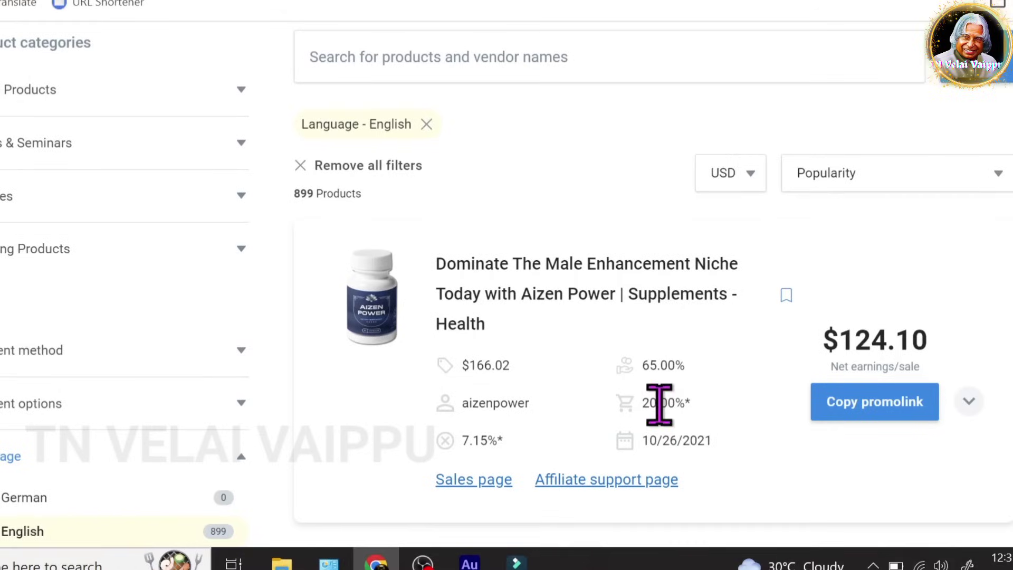
left_click(635, 406)
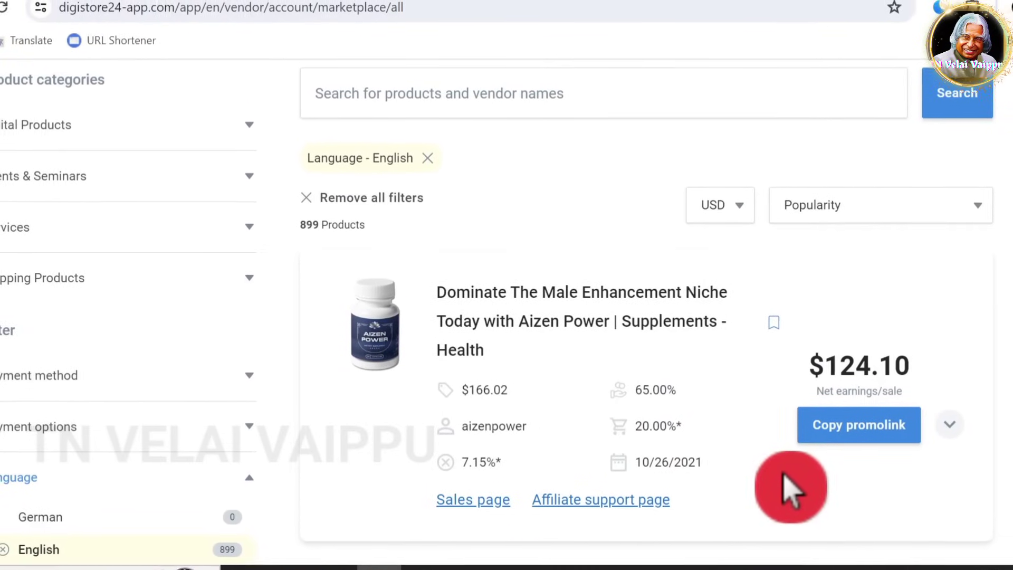
Browse the English-language offers down to Billionaire Brain Wave and return to the first product
scroll(790, 488, "down", 7)
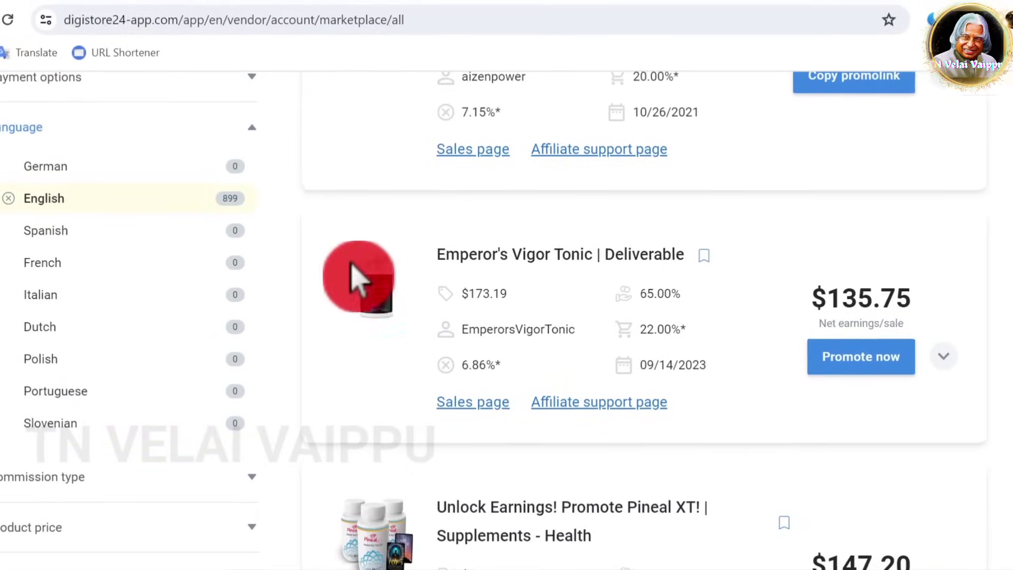
scroll(650, 347, "down", 5)
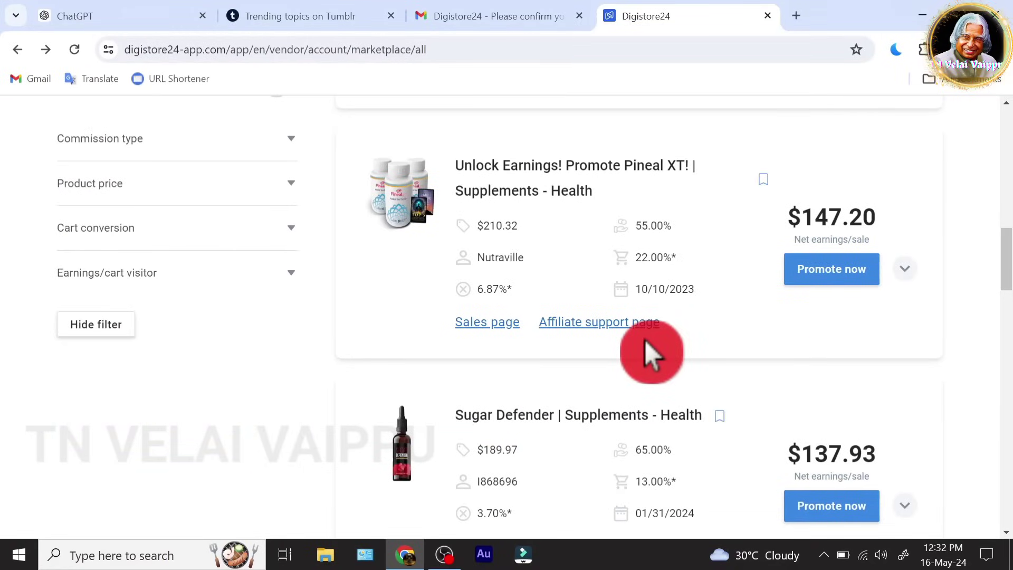
scroll(645, 340, "down", 2)
scroll(645, 339, "down", 3)
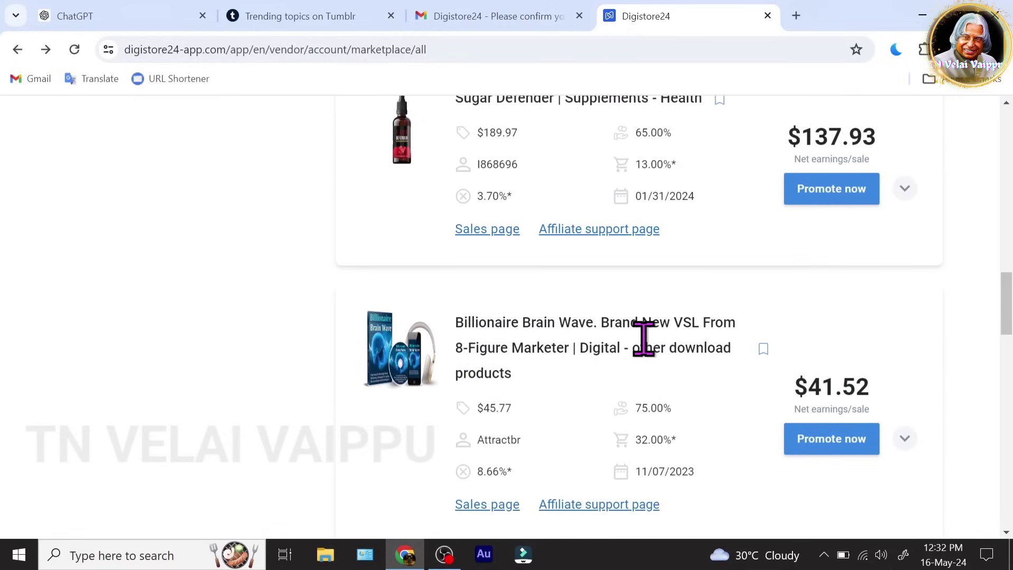
scroll(644, 338, "up", 16)
scroll(644, 338, "down", 4)
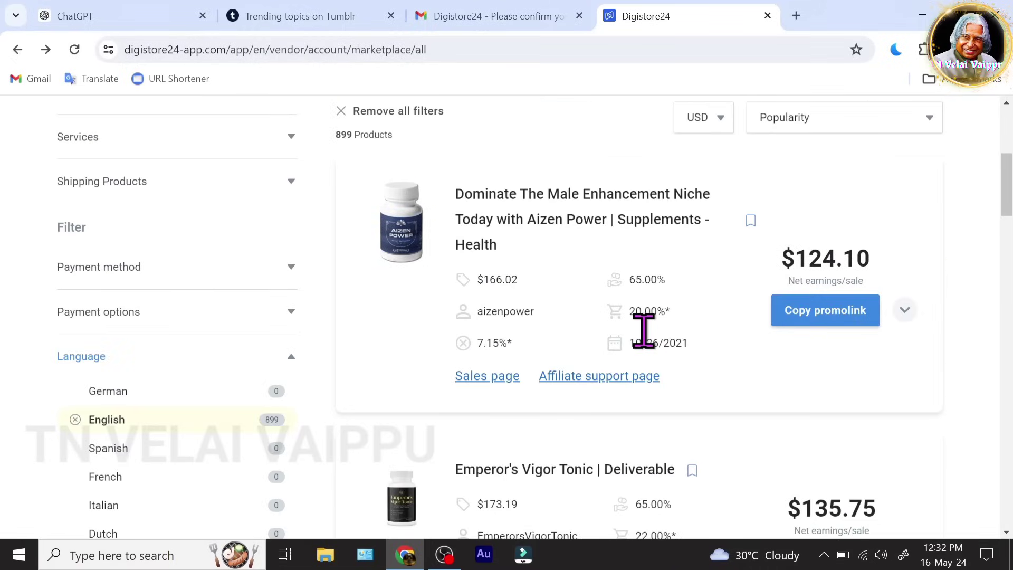
scroll(646, 338, "up", 2)
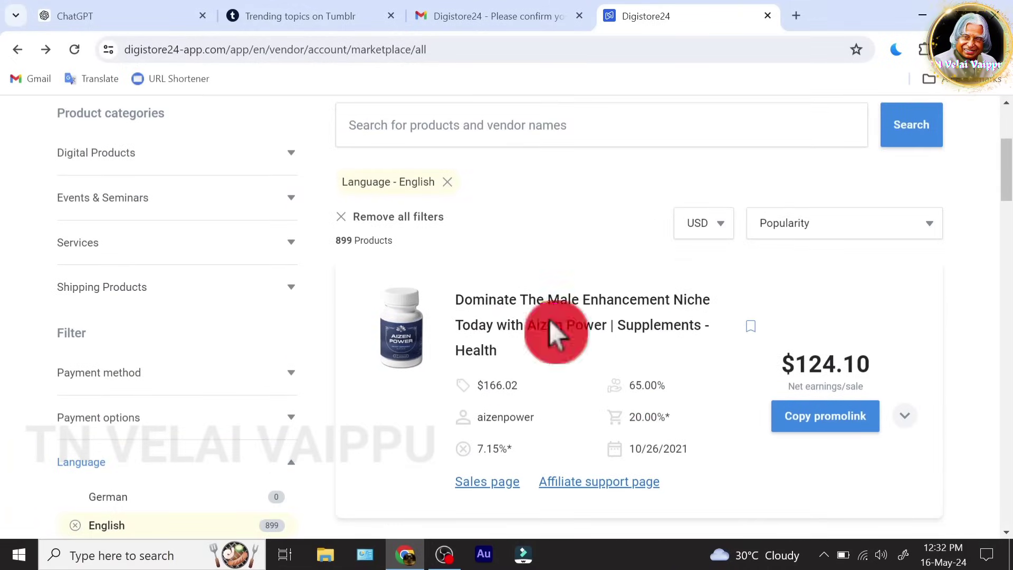
Open the Aizen Power offer's details and copy its full product title
left_click(549, 321)
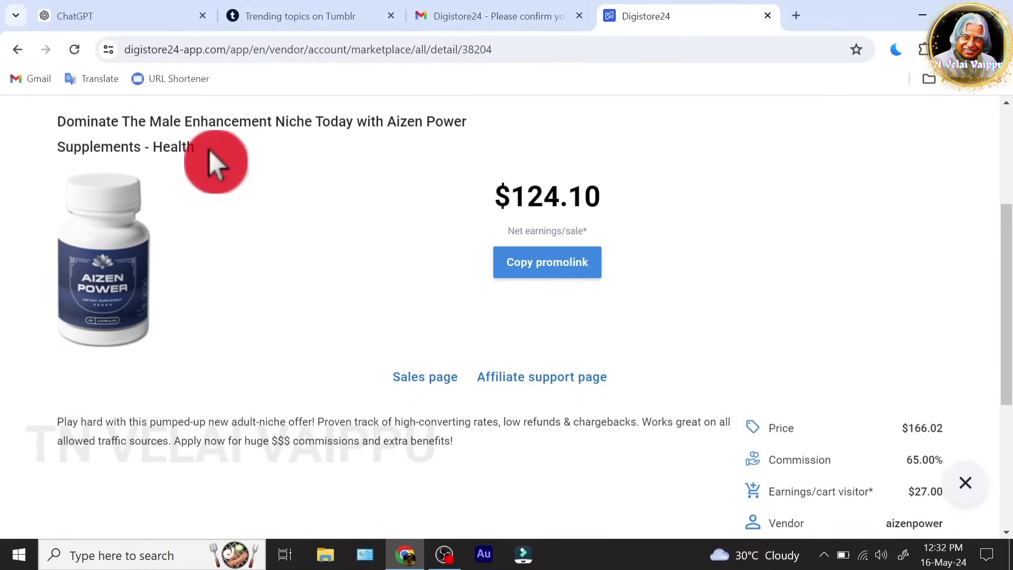
left_click_drag(209, 150, 57, 125)
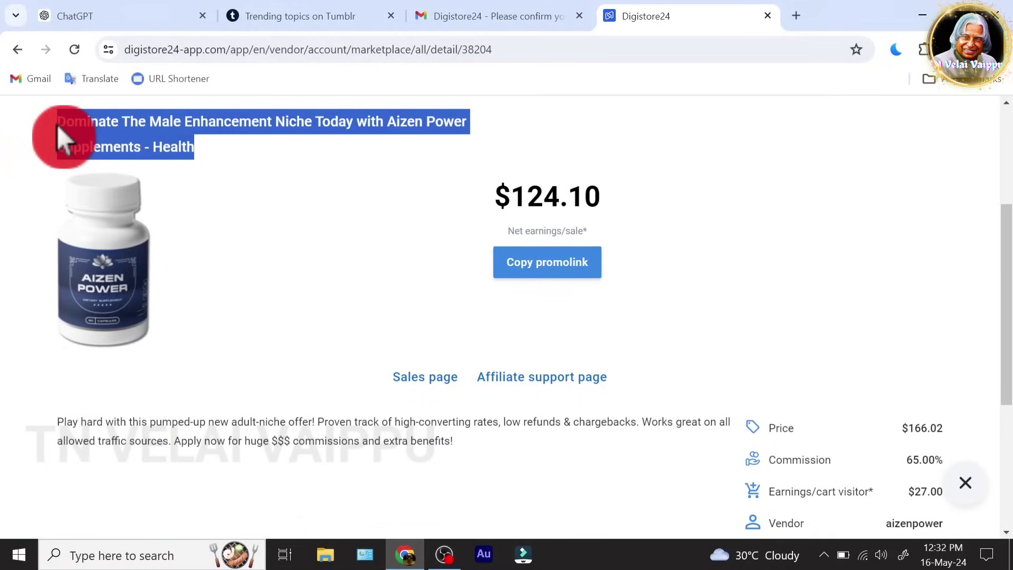
right_click(117, 141)
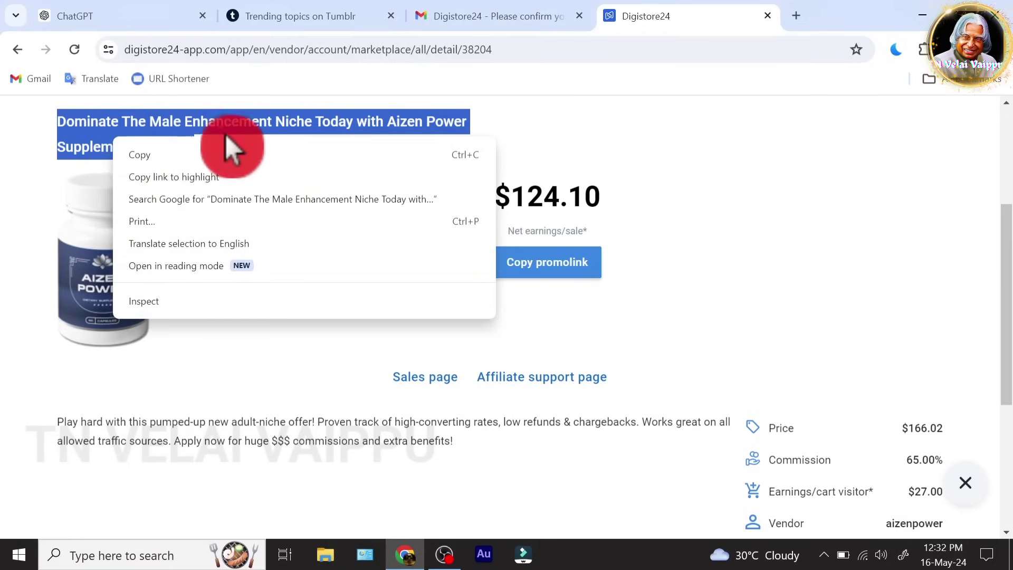
left_click(195, 156)
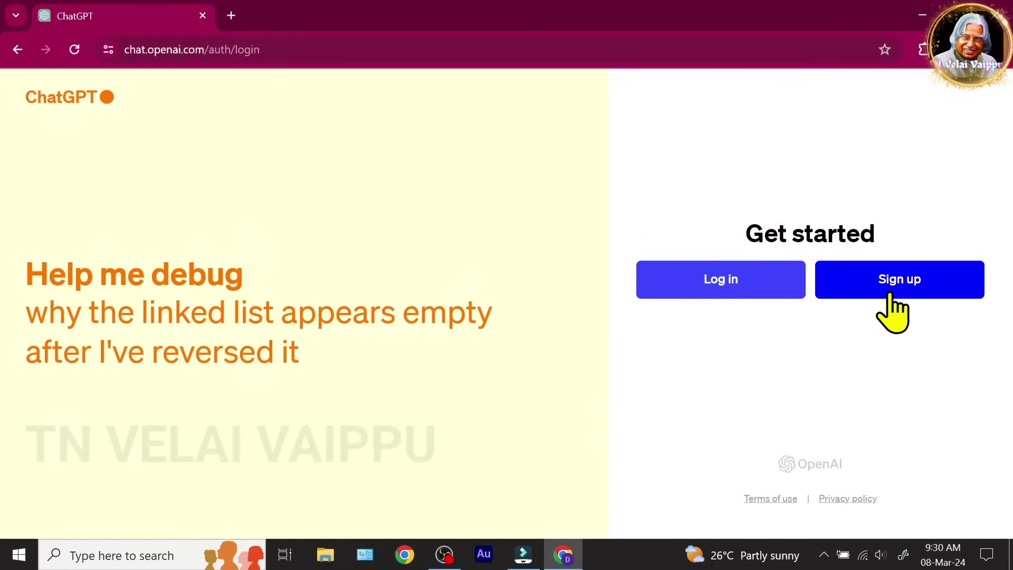
Sign up for ChatGPT with an existing Google account
left_click(892, 294)
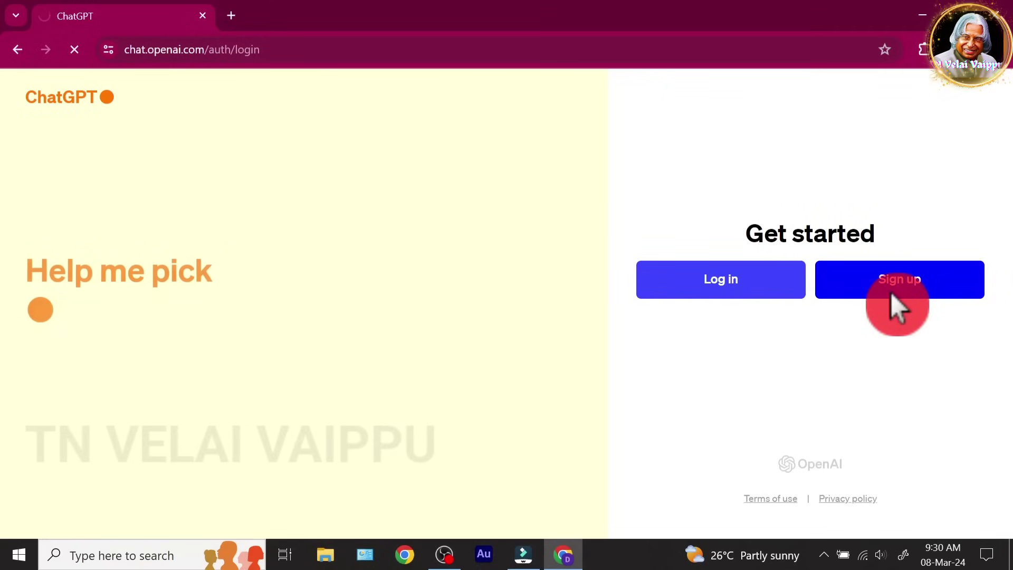
scroll(751, 391, "down", 4)
left_click(464, 285)
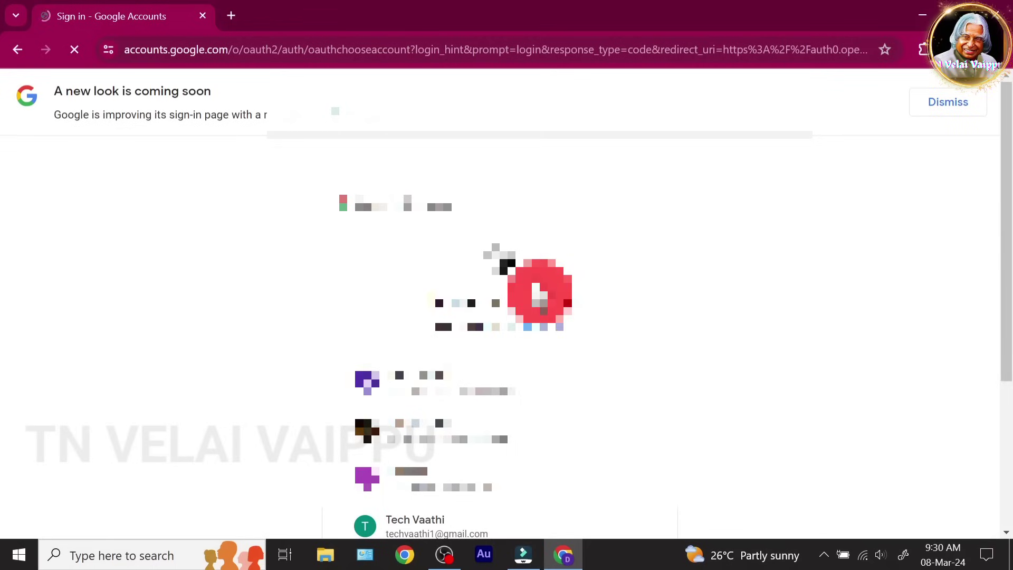
left_click(463, 444)
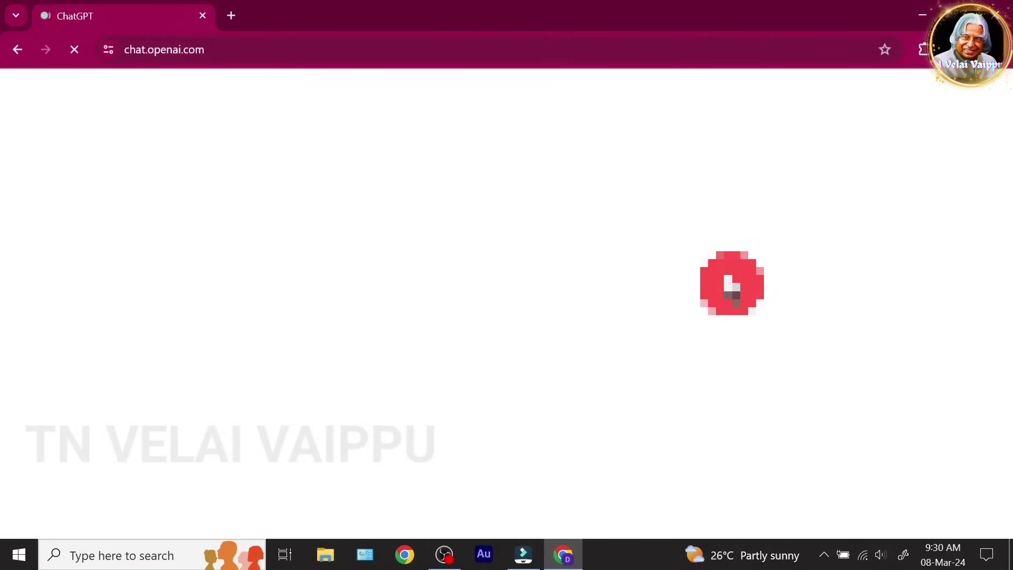
left_click(577, 404)
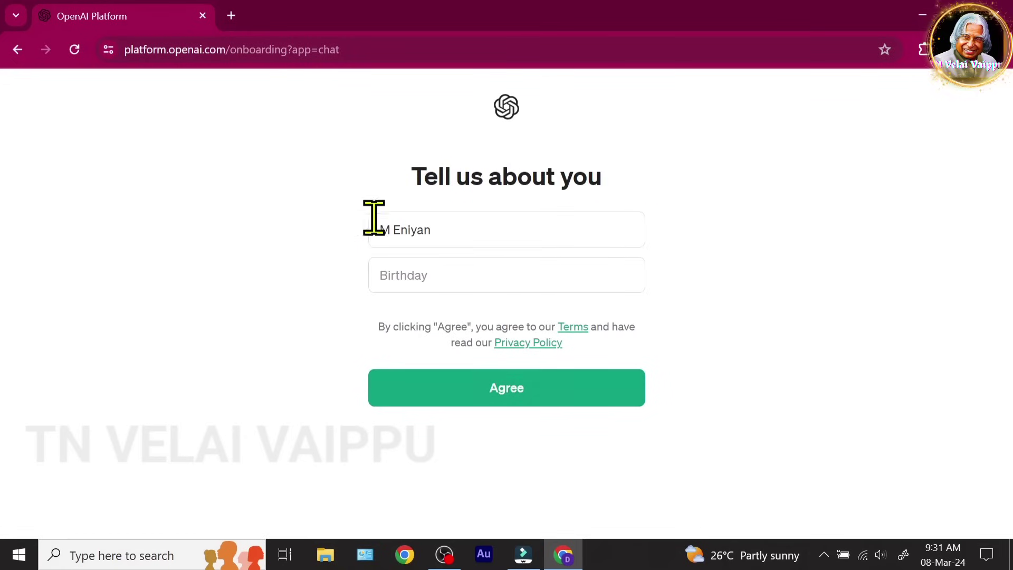
Enter the account holder's date of birth in the ChatGPT onboarding form
left_click(446, 312)
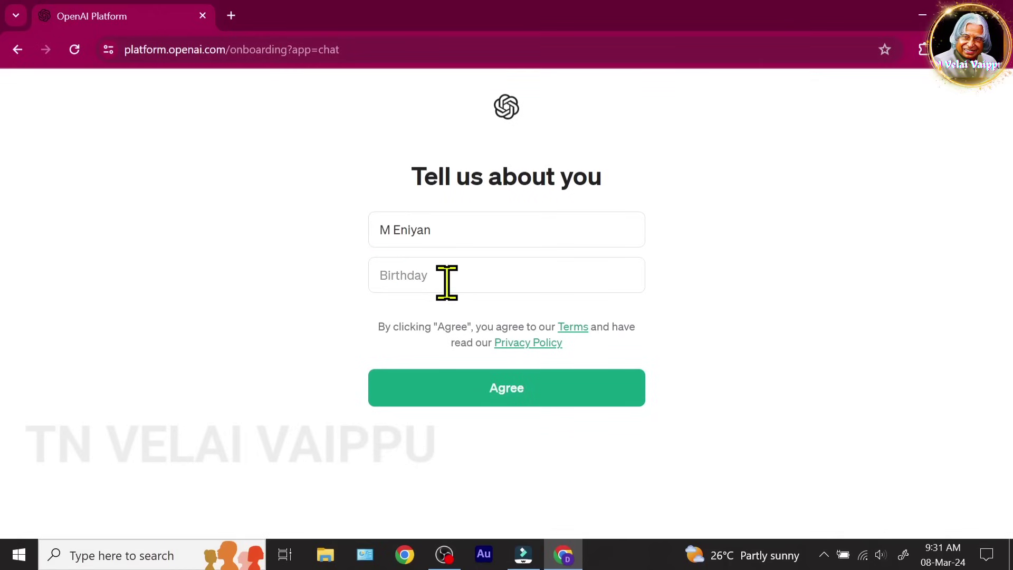
left_click(432, 275)
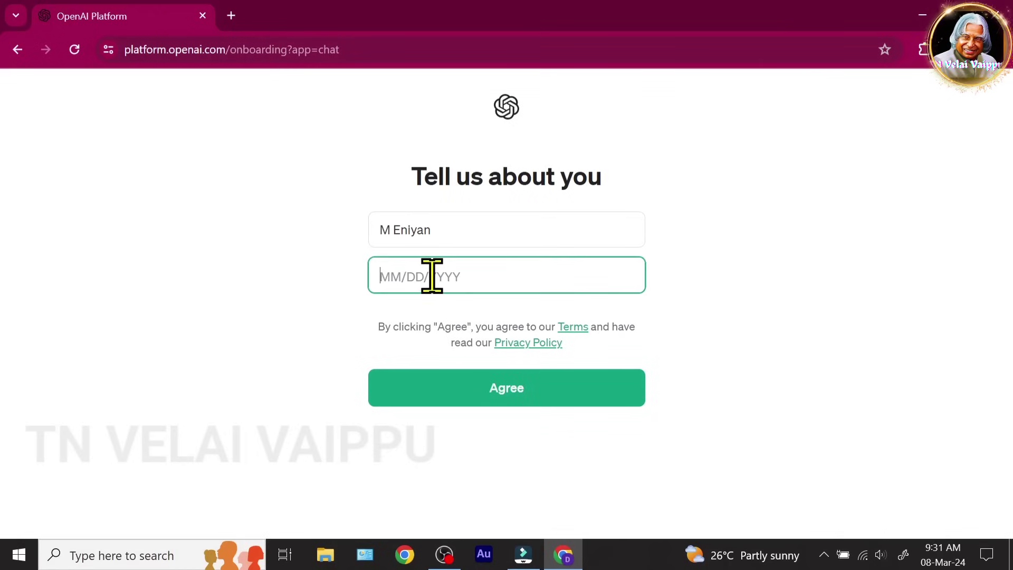
type("01011990")
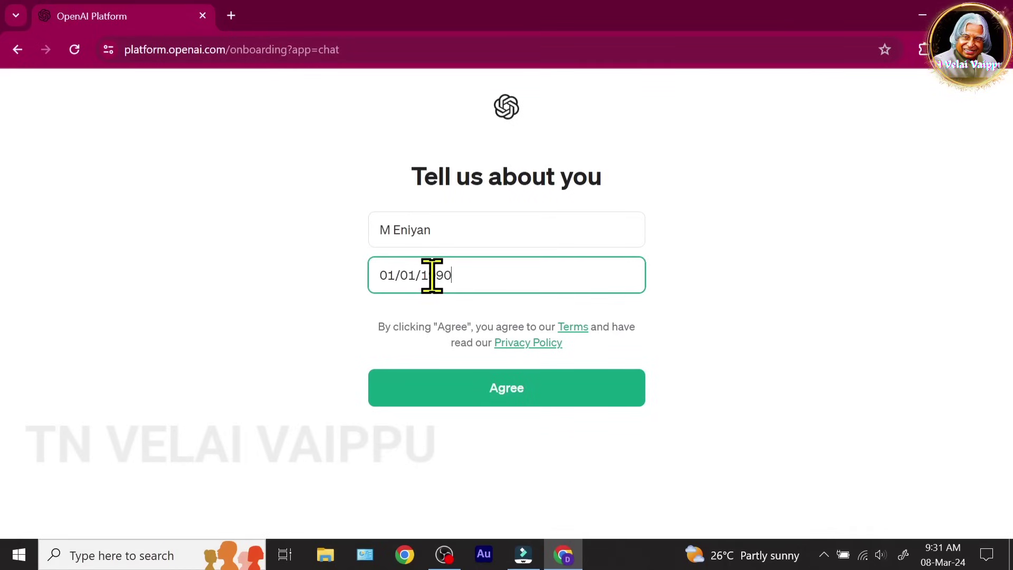
type("93")
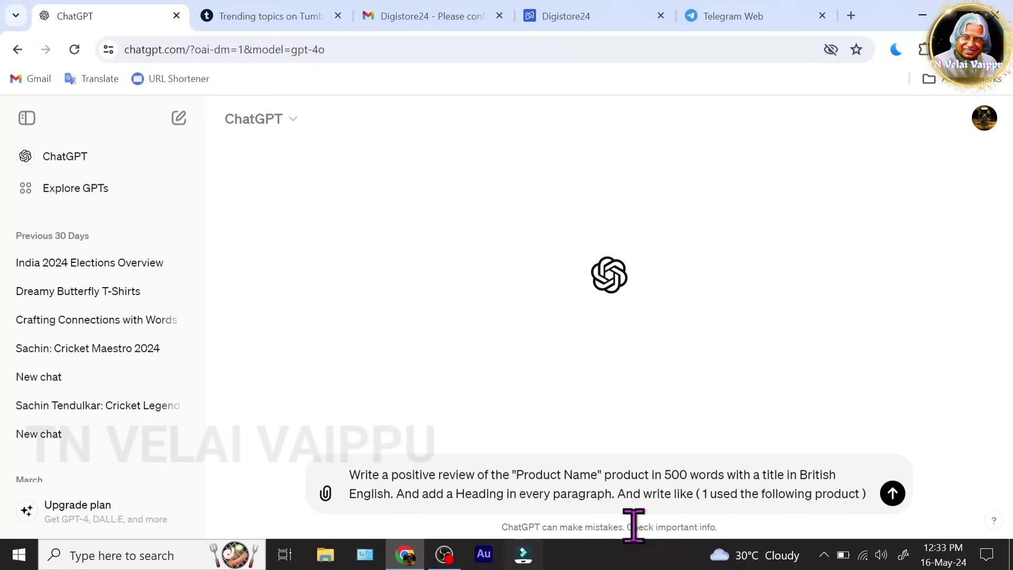
Replace the "Product Name" placeholder in the ChatGPT review prompt with the Aizen Power product title copied from Digistore24
left_click(798, 351)
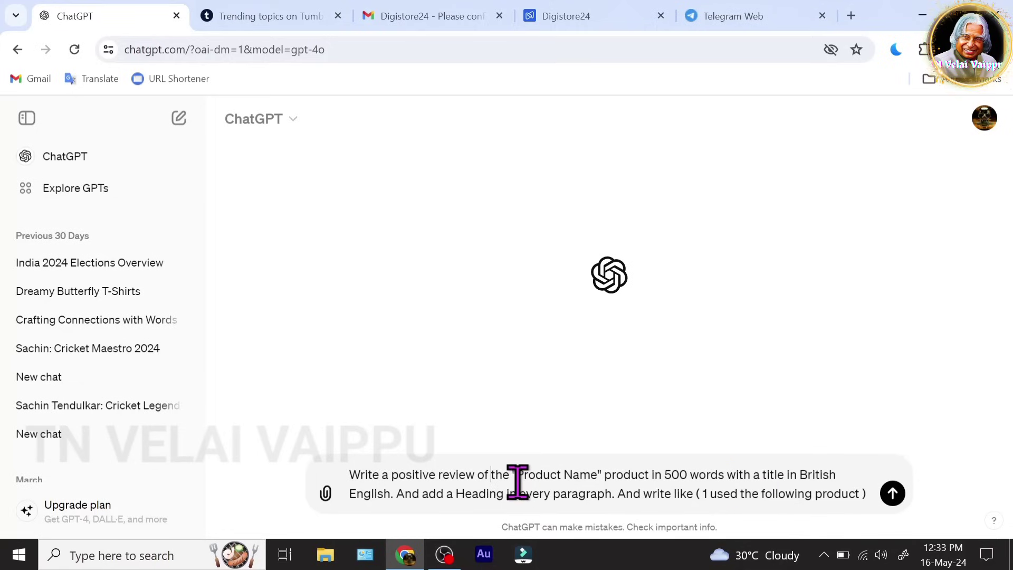
left_click_drag(517, 476, 584, 484)
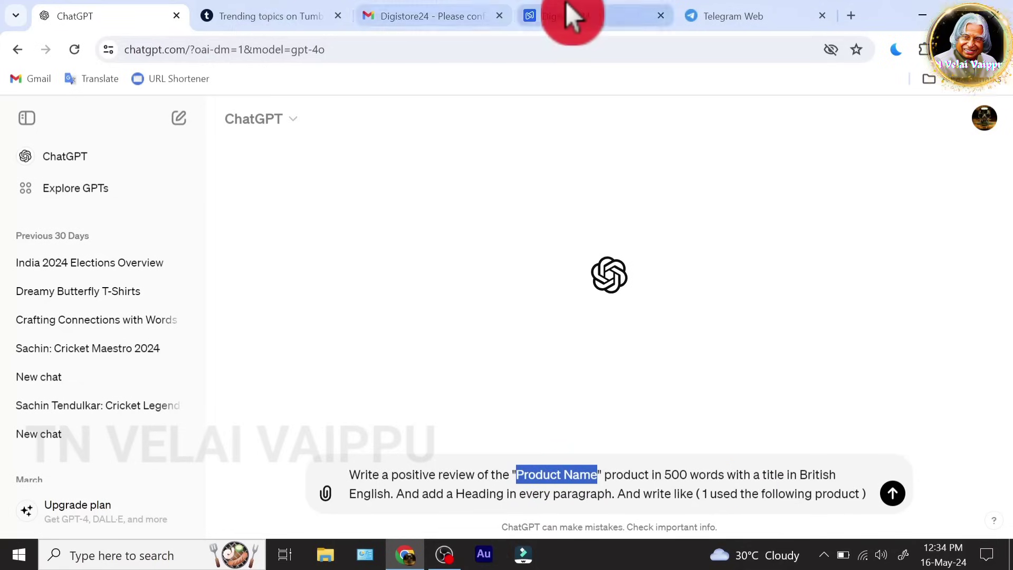
left_click(591, 16)
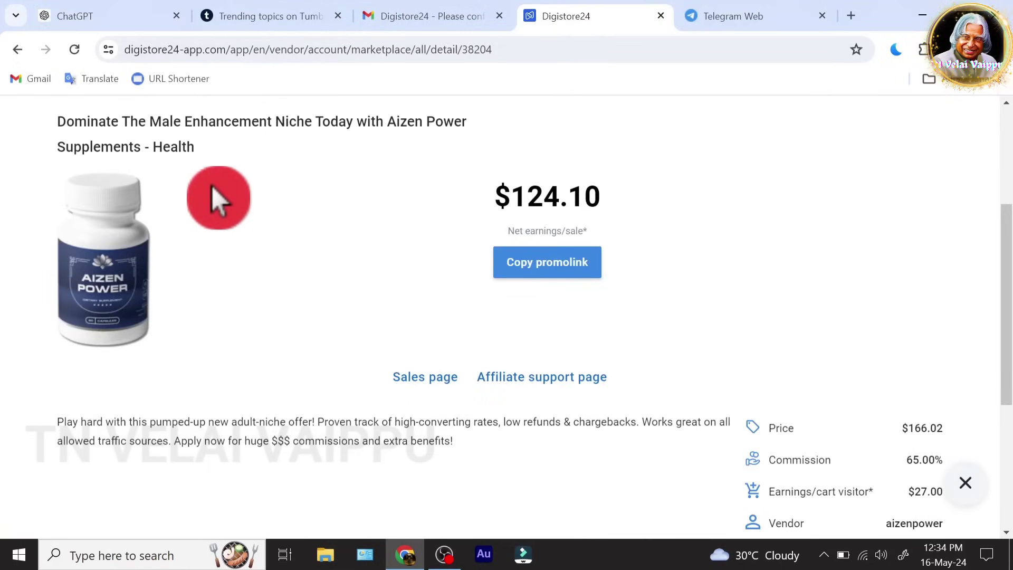
triple_click(168, 126)
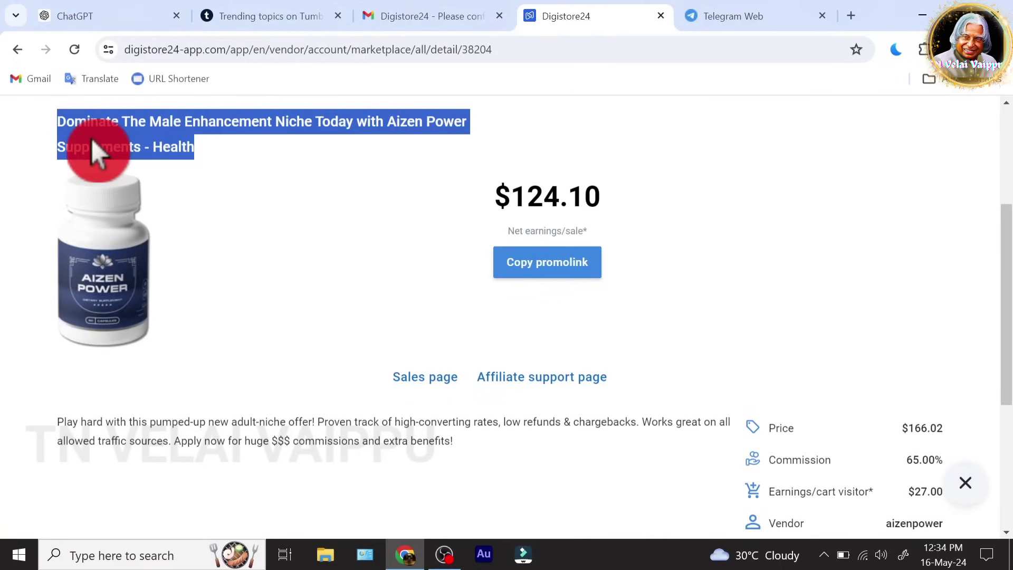
right_click(91, 138)
left_click(164, 149)
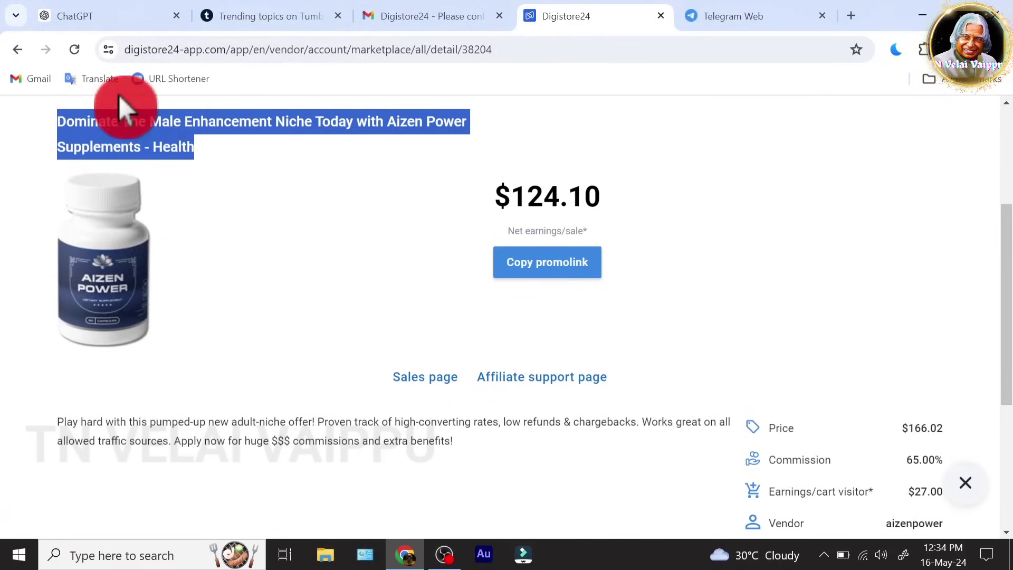
left_click(96, 21)
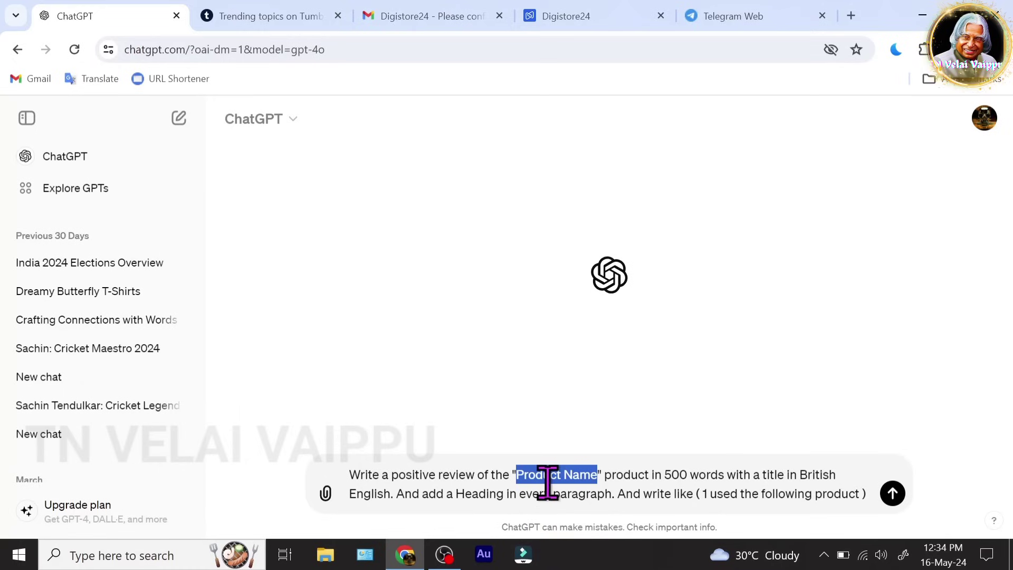
key("ctrl+v")
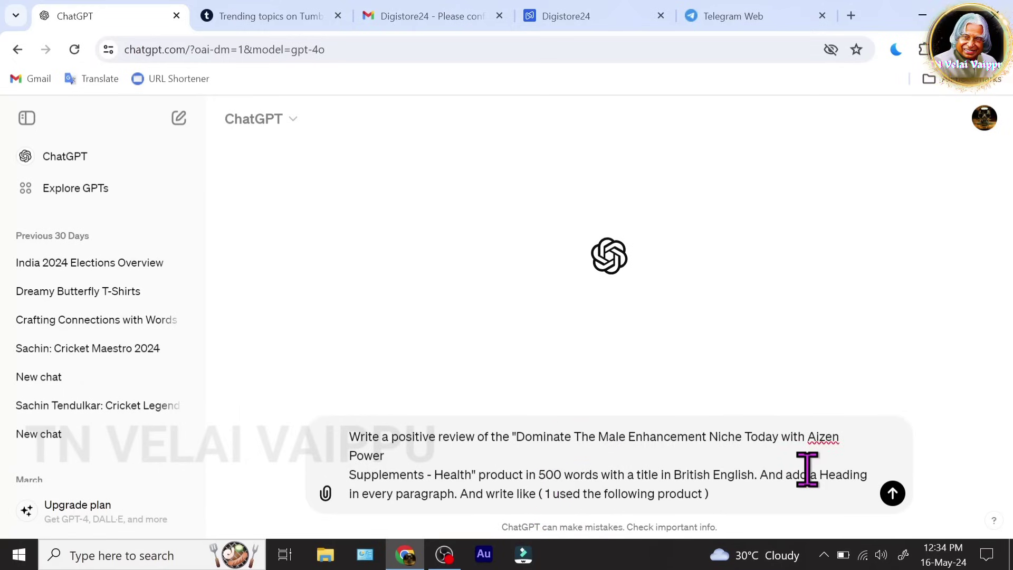
Check the product title, without a line break, in the 500-word British English review prompt and submit it
mouse_move(474, 475)
left_mouse_down()
mouse_move(540, 454)
mouse_move(517, 454)
left_mouse_up()
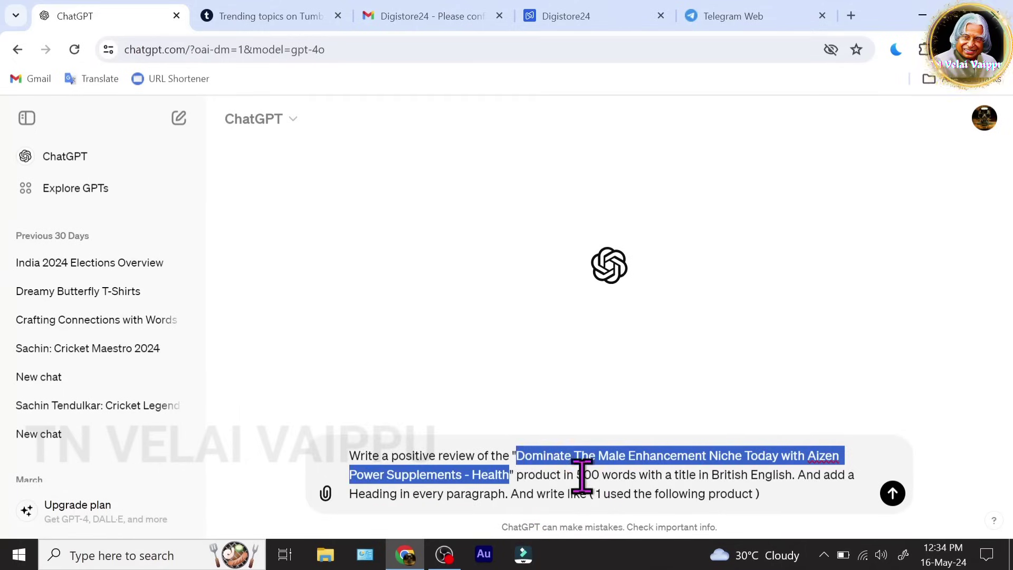
left_click(787, 531)
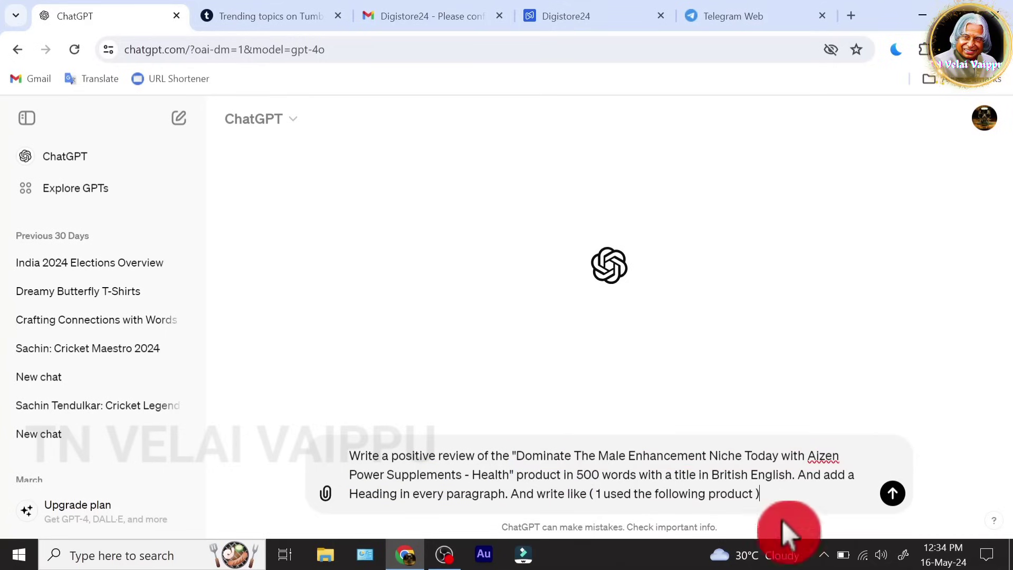
left_click(893, 493)
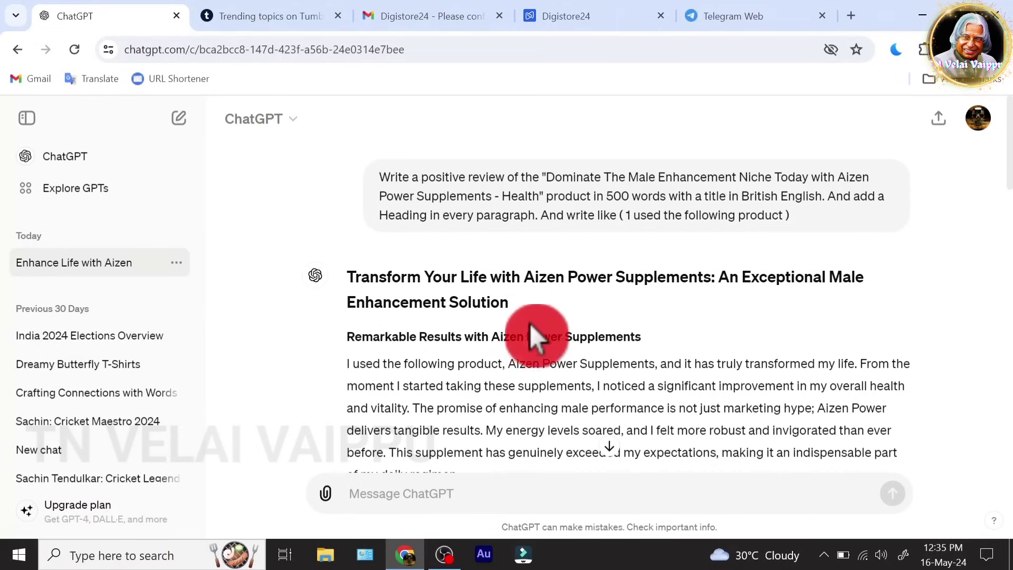
Copy the review title "Transform Your Life with Aizen Power Supplements: An Exceptional Male Enhancement Solution" from the ChatGPT answer
left_click_drag(533, 321, 350, 280)
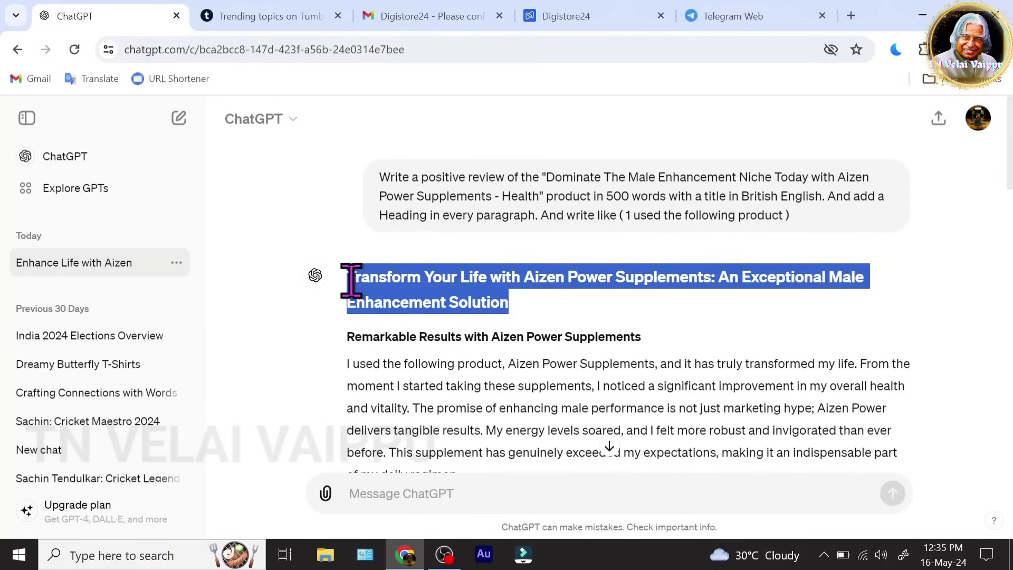
right_click(425, 293)
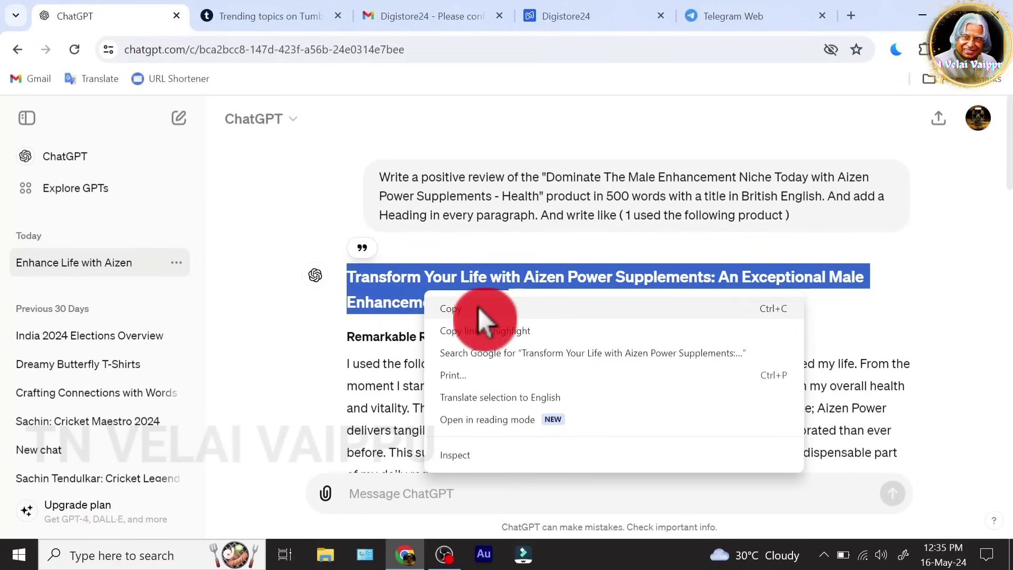
left_click(537, 311)
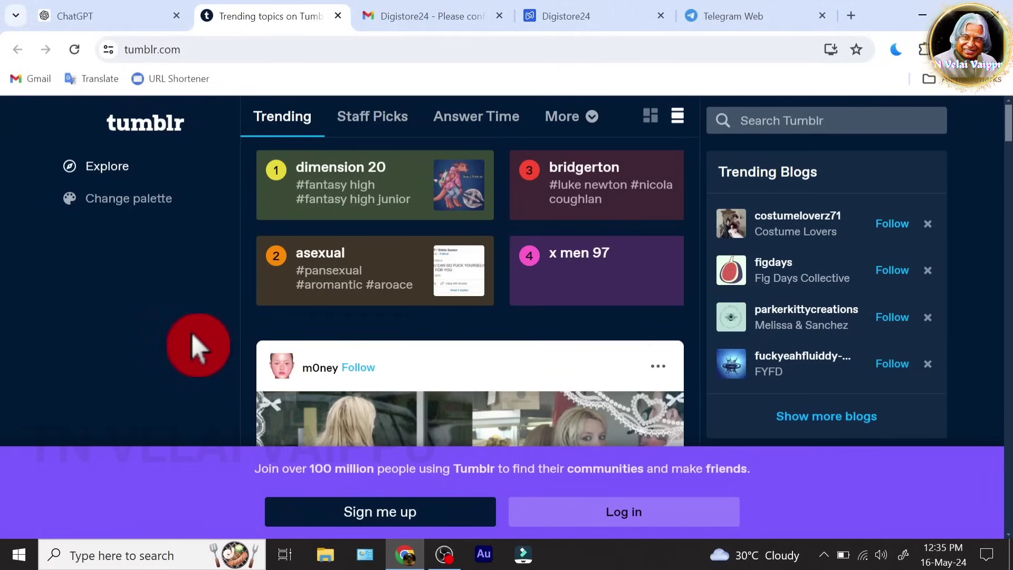
Switch to Tumblr and sign up with the existing Google account, approving the sign-in
left_click(388, 513)
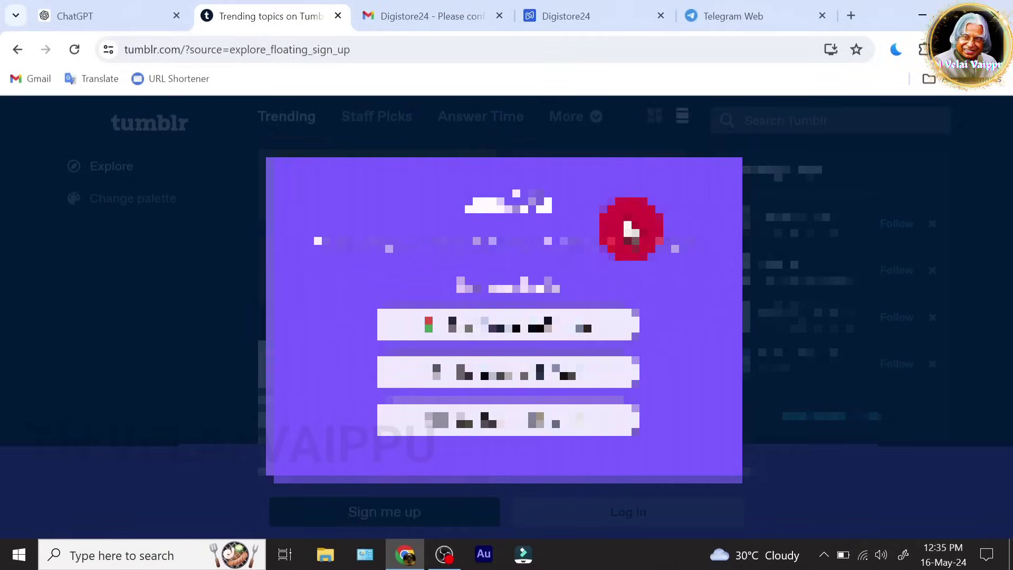
left_click(529, 339)
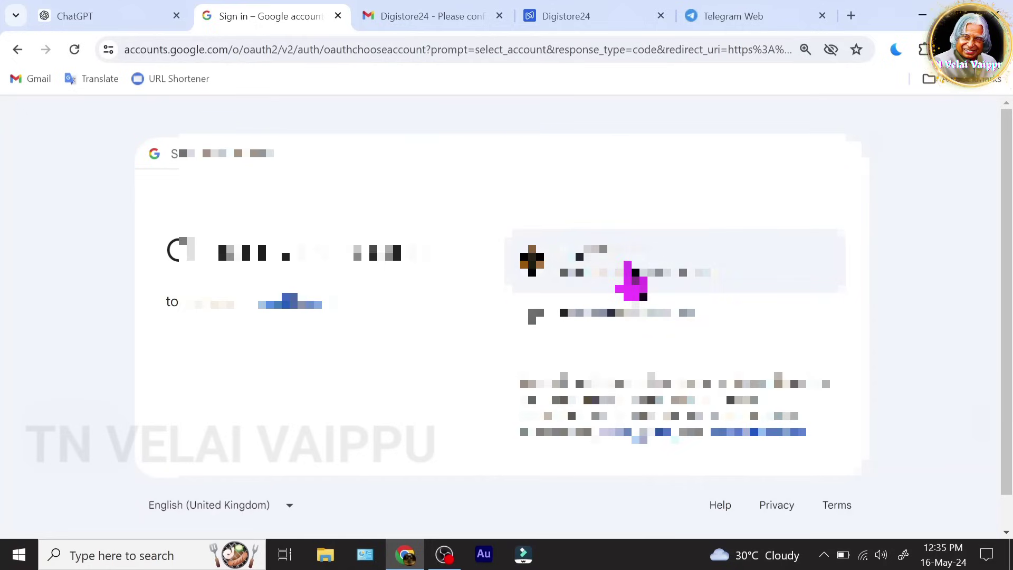
left_click(629, 264)
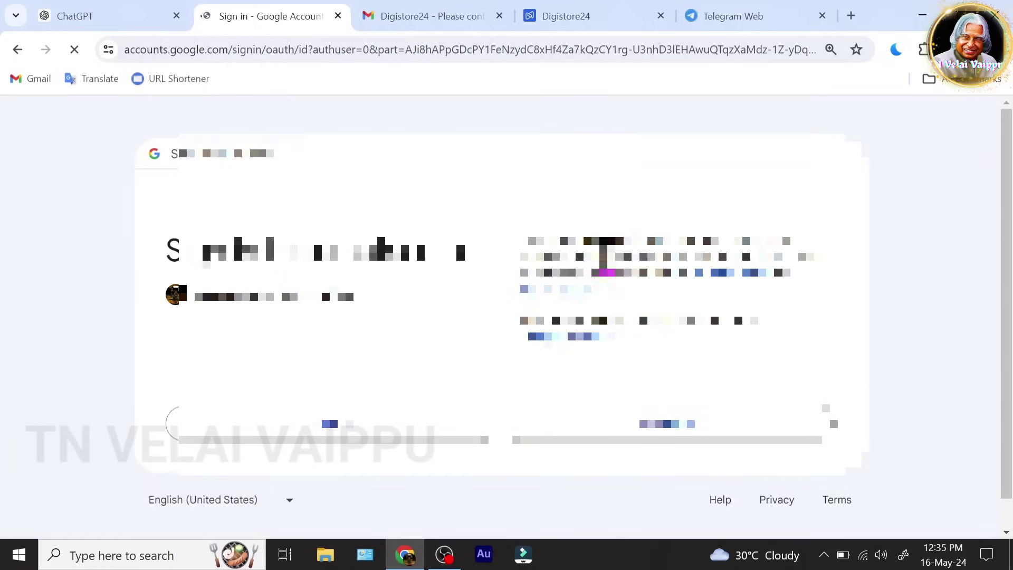
left_click(661, 427)
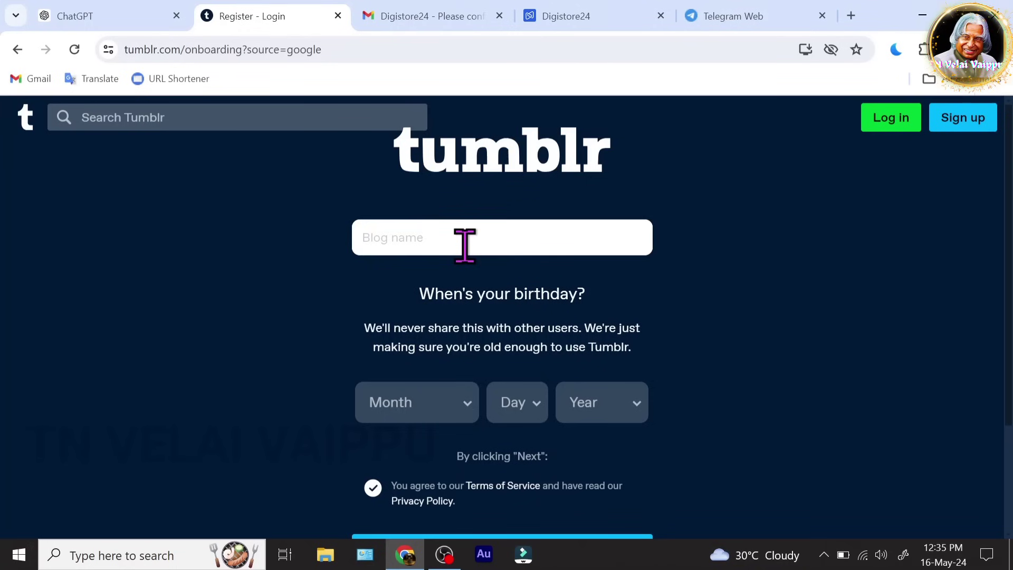
Enter Health-Supplement as the Tumblr blog name and fill in the account holder's date of birth
scroll(536, 297, "down", 2)
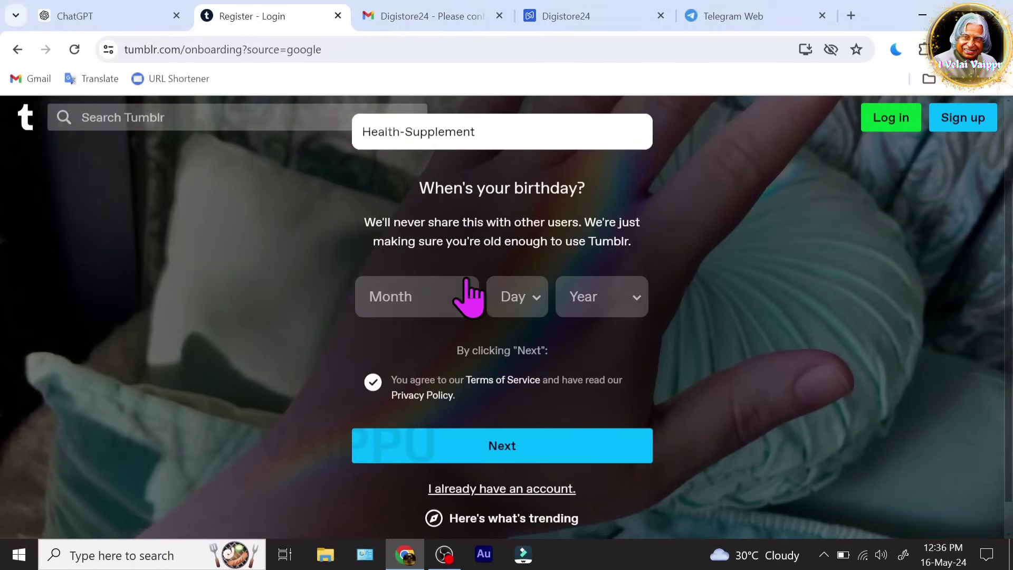
left_click(468, 297)
left_click(456, 297)
left_click(417, 311)
left_click(433, 89)
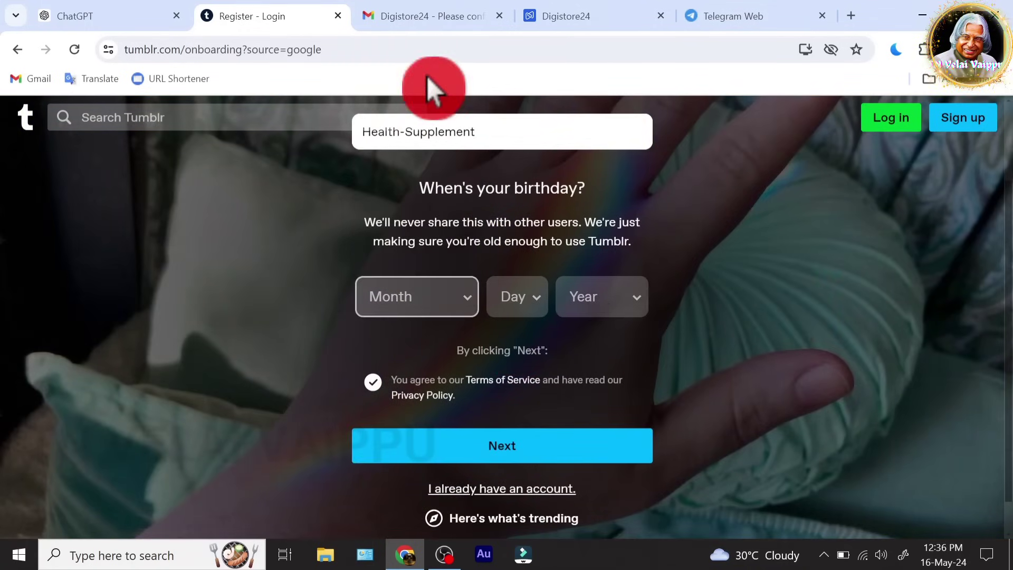
left_click(517, 297)
left_click(517, 21)
left_click(586, 306)
scroll(607, 144, "down", 4)
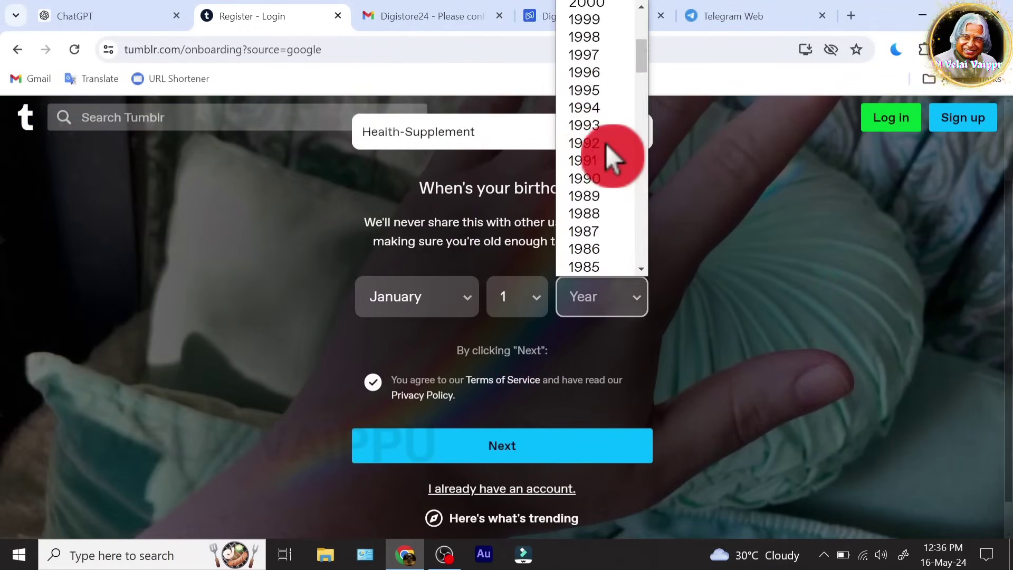
left_click(605, 126)
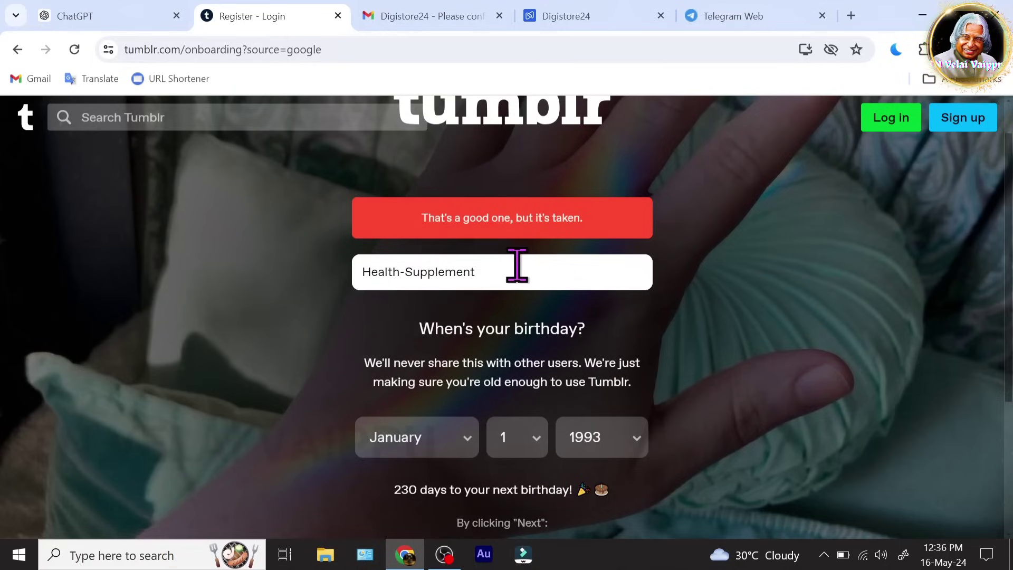
Change the blog name to Health-Supplement1234 and submit the Tumblr registration form
left_click(539, 279)
type("12")
scroll(573, 170, "down", 2)
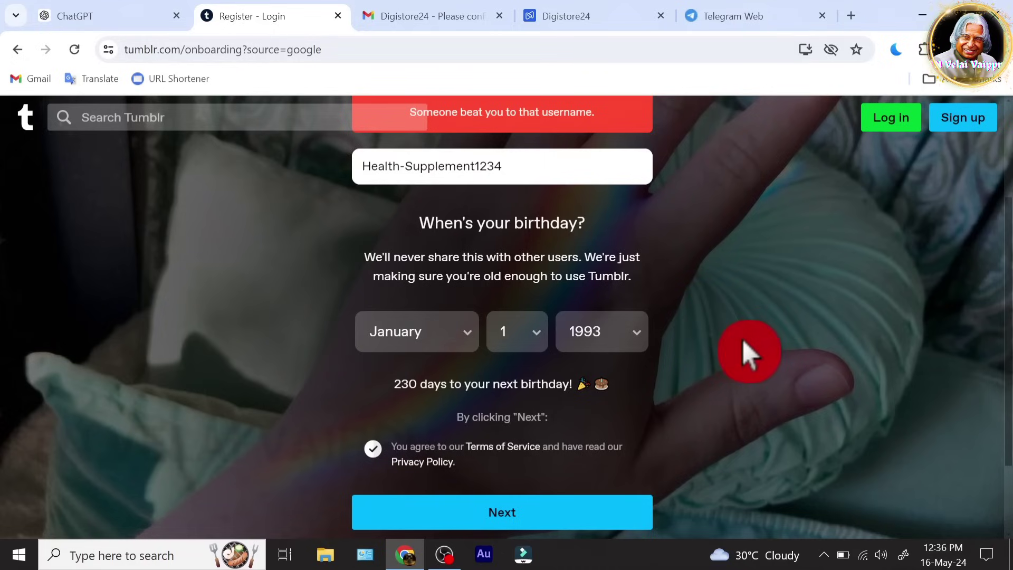
left_click(599, 414)
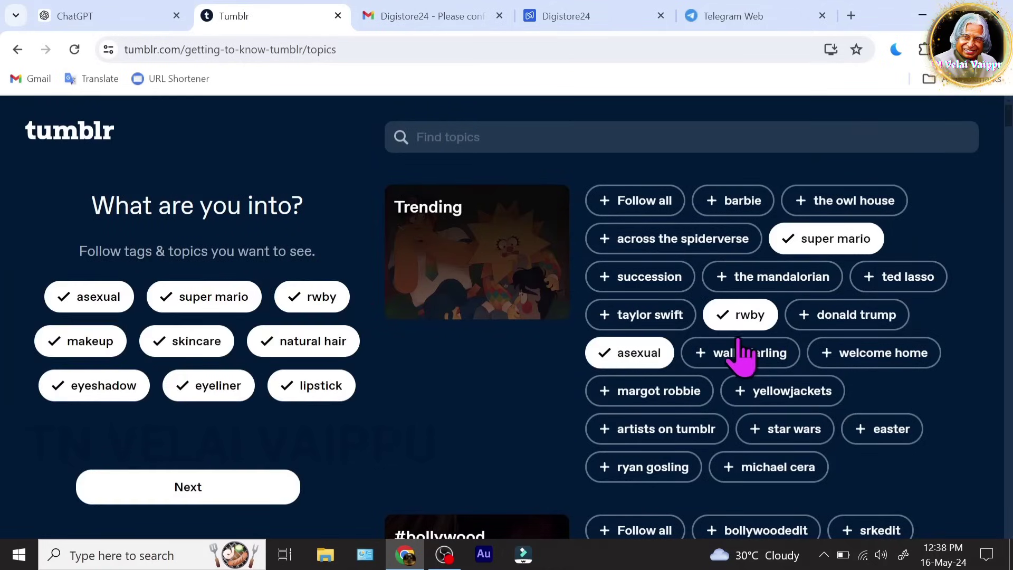
Deselect the rwby, asexual and super mario topics, keeping the beauty topics, and continue the Tumblr onboarding
left_click(741, 316)
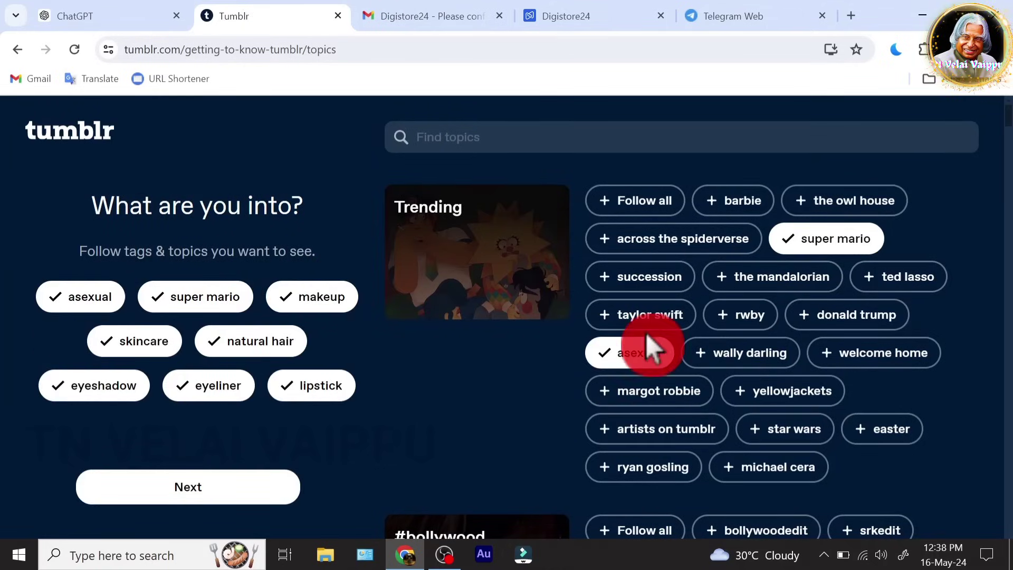
left_click(647, 341)
left_click(865, 236)
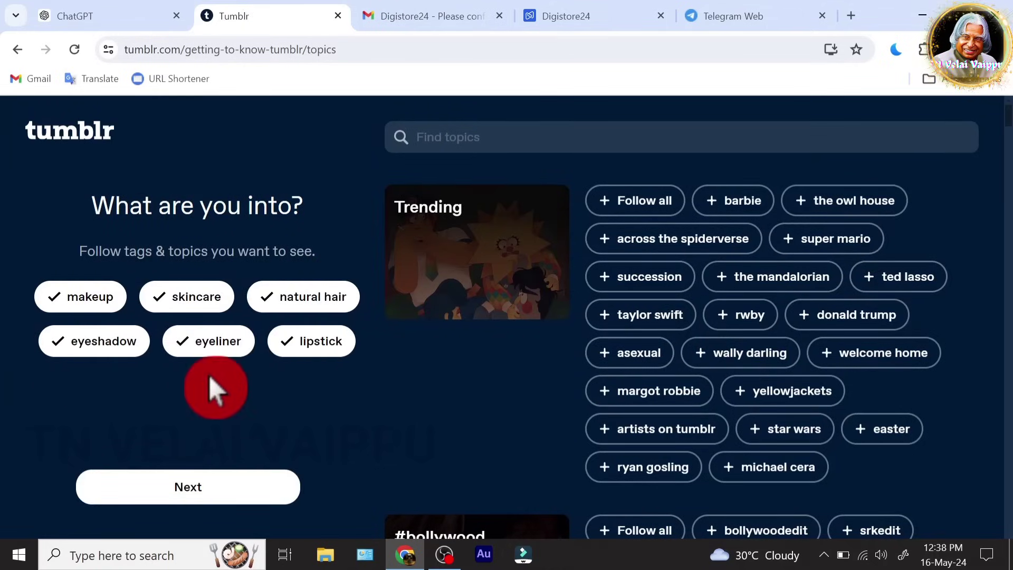
left_click(234, 493)
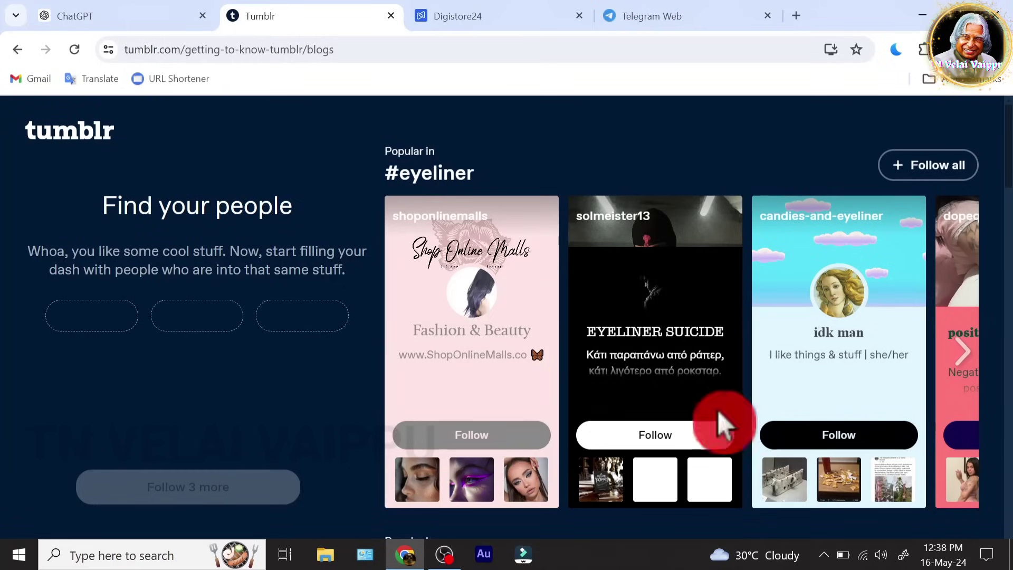
Follow the second, third and fourth blogs suggested under #eyeliner and continue to finish the Tumblr onboarding
left_click(633, 440)
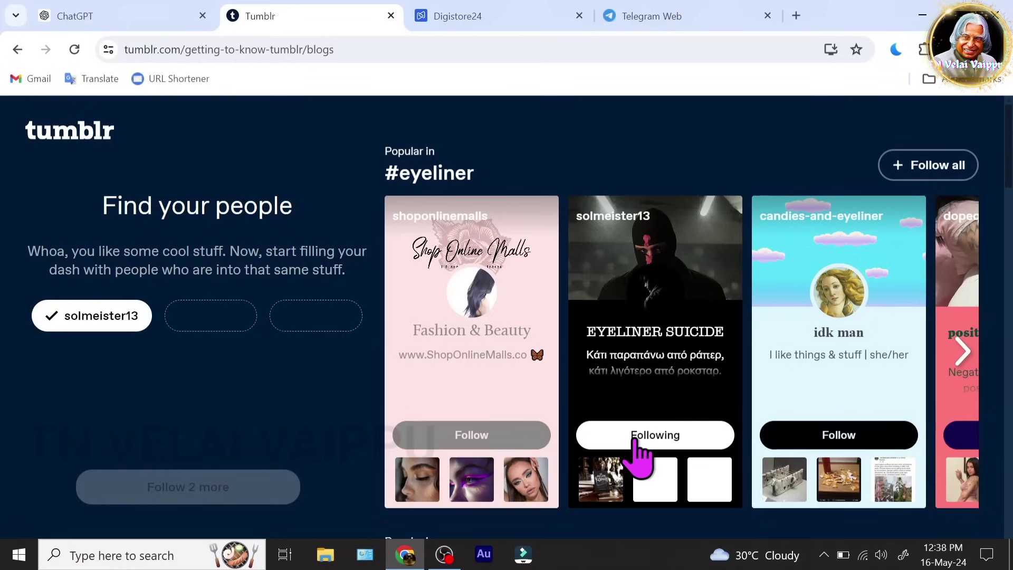
left_click(815, 440)
left_click(964, 441)
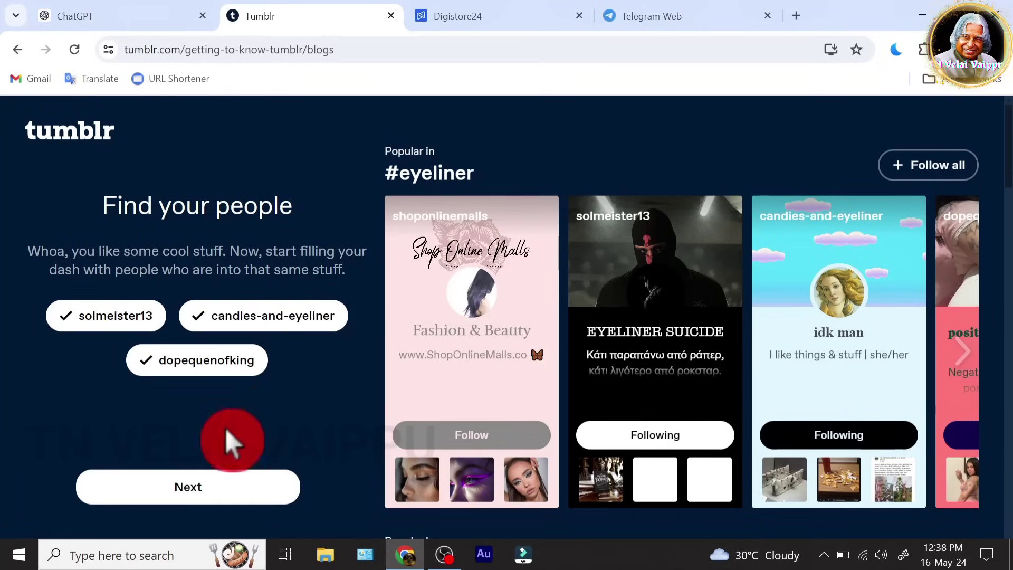
left_click(224, 490)
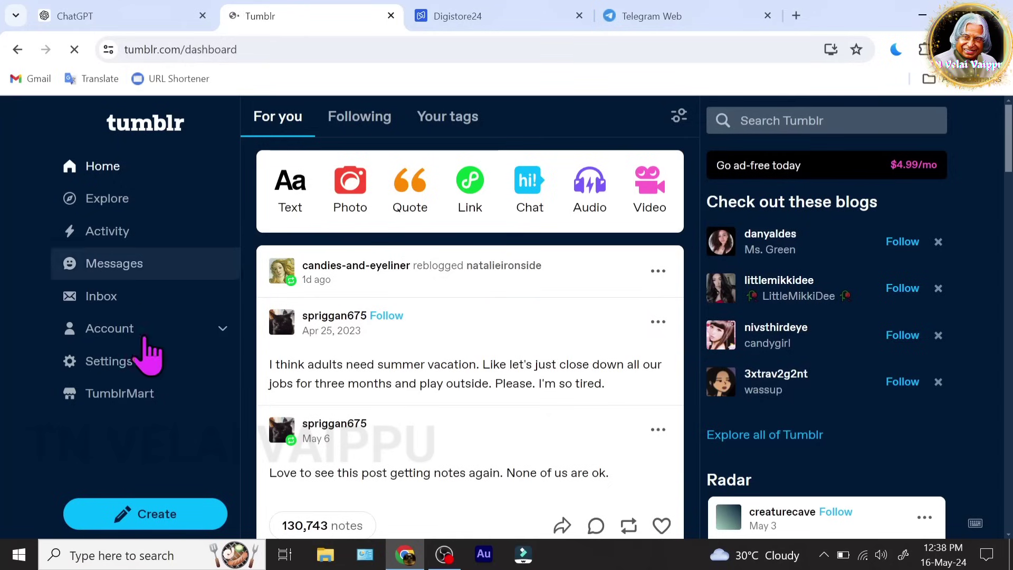
Create a new Tumblr text post and paste the copied Aizen Power review title as its title
left_click(181, 513)
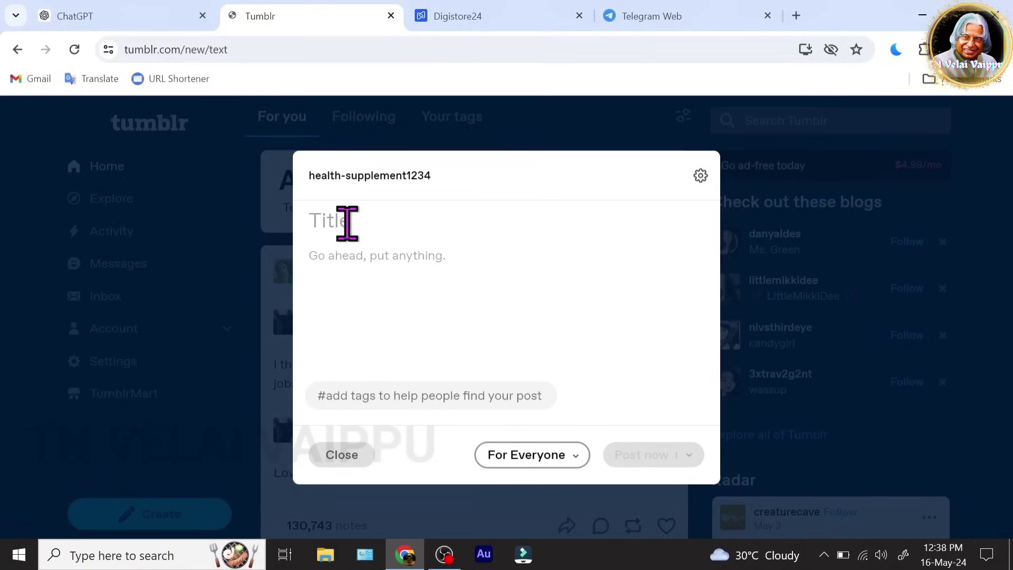
left_click(348, 221)
right_click(375, 224)
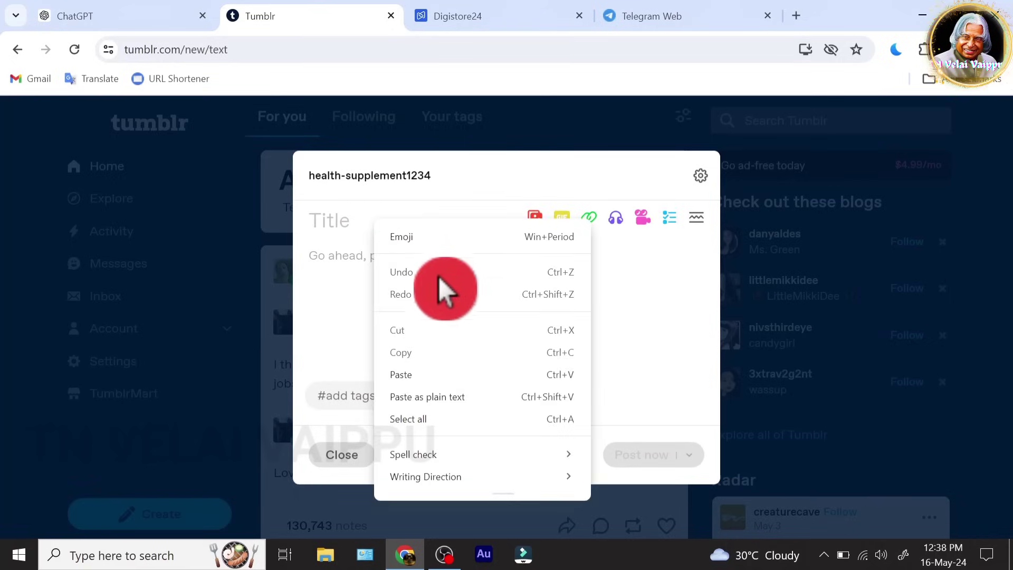
left_click(441, 372)
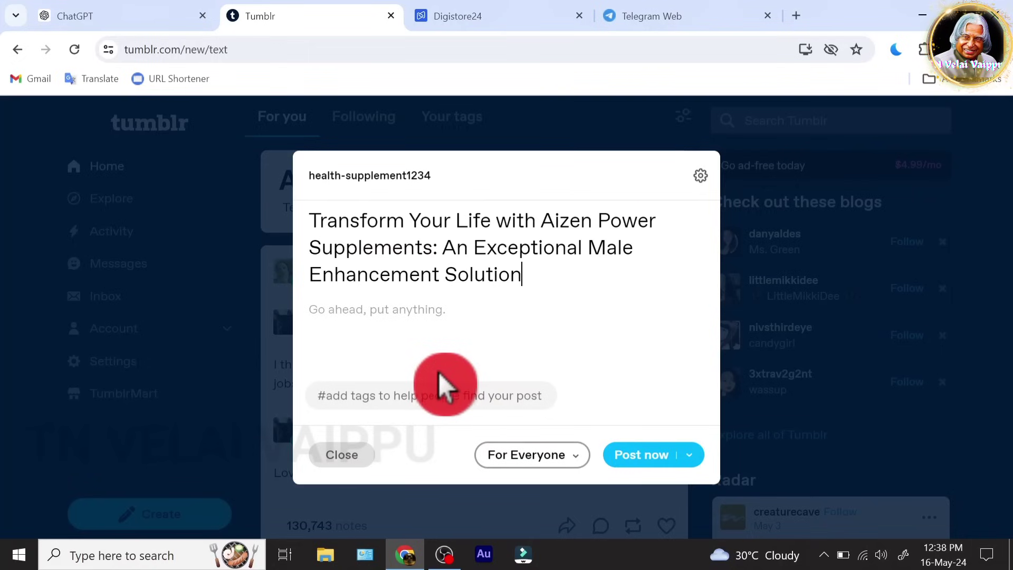
Copy the full review text below the title from the ChatGPT answer and paste it into the body of the Tumblr post
left_click(369, 388)
left_click(344, 313)
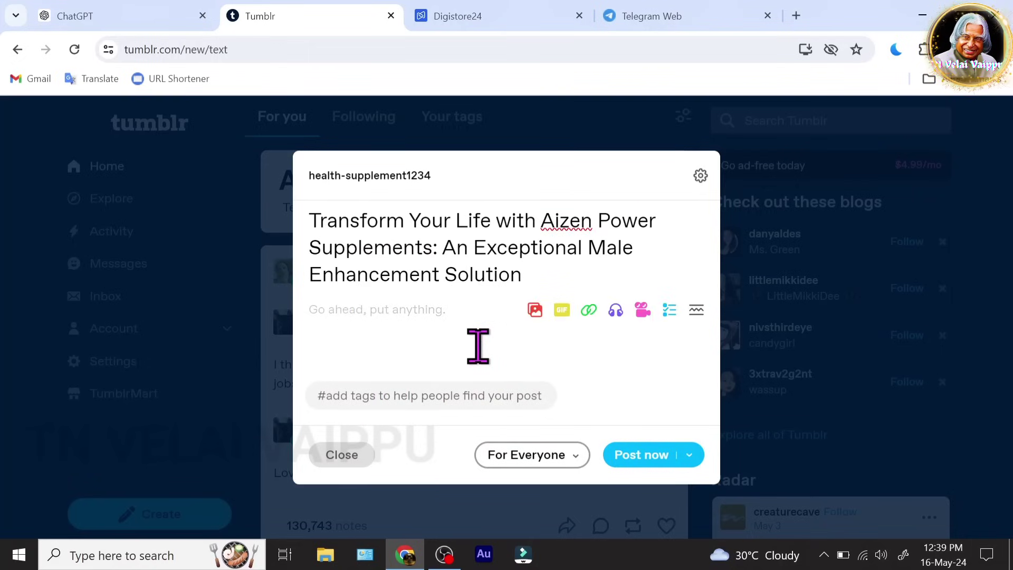
left_click(98, 10)
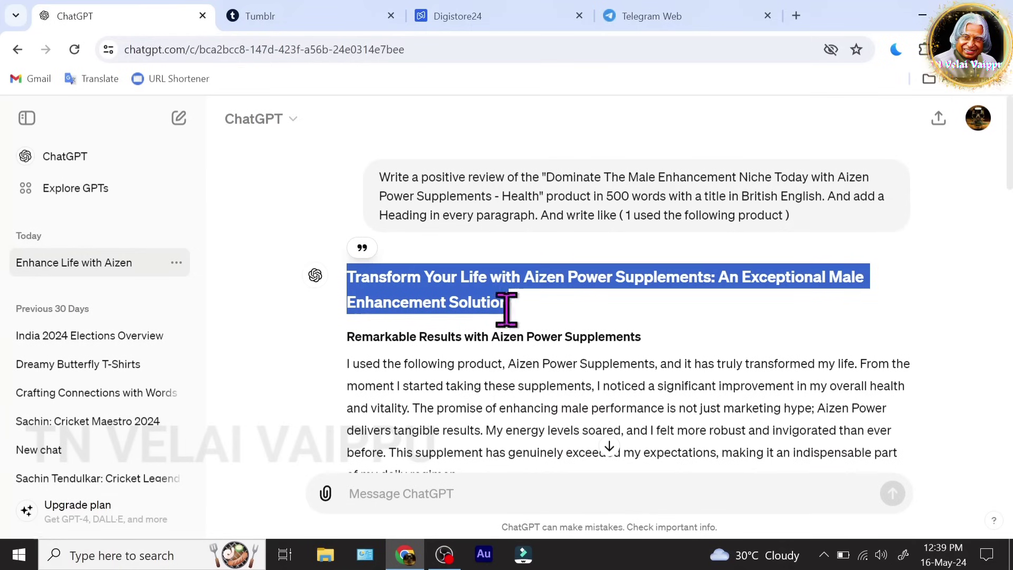
left_click(656, 337)
scroll(524, 362, "down", 10)
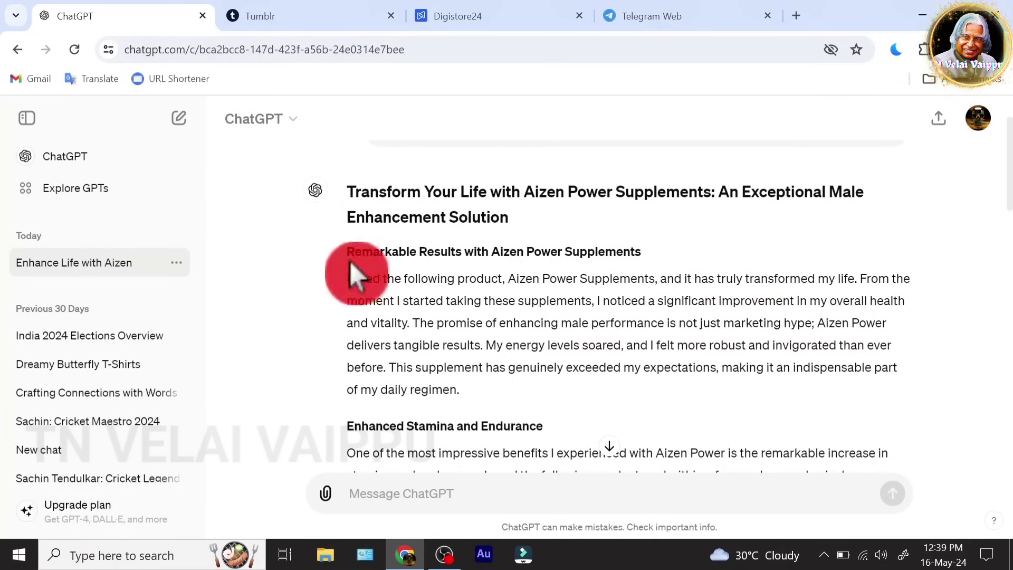
left_click_drag(454, 386, 349, 340)
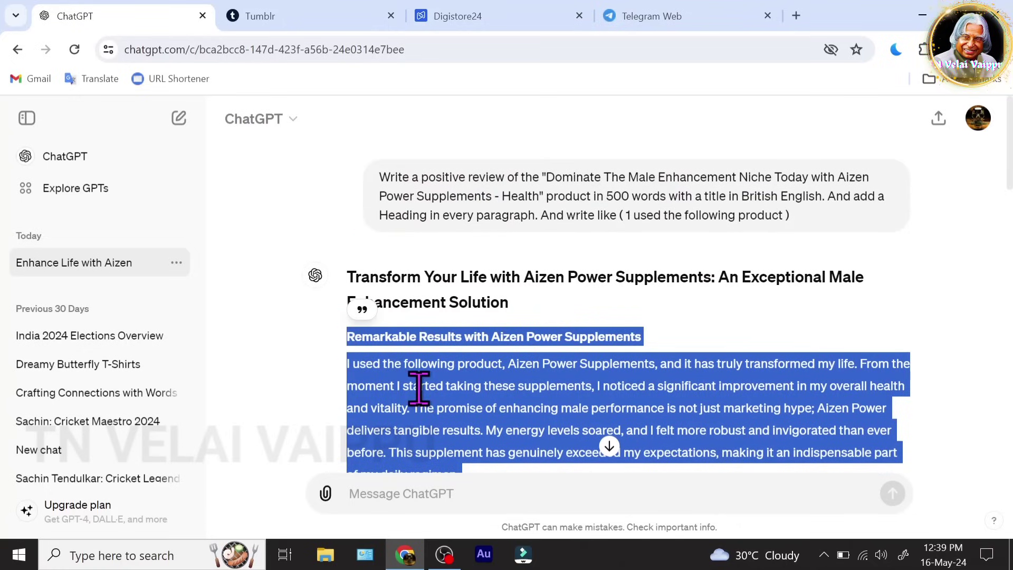
right_click(544, 363)
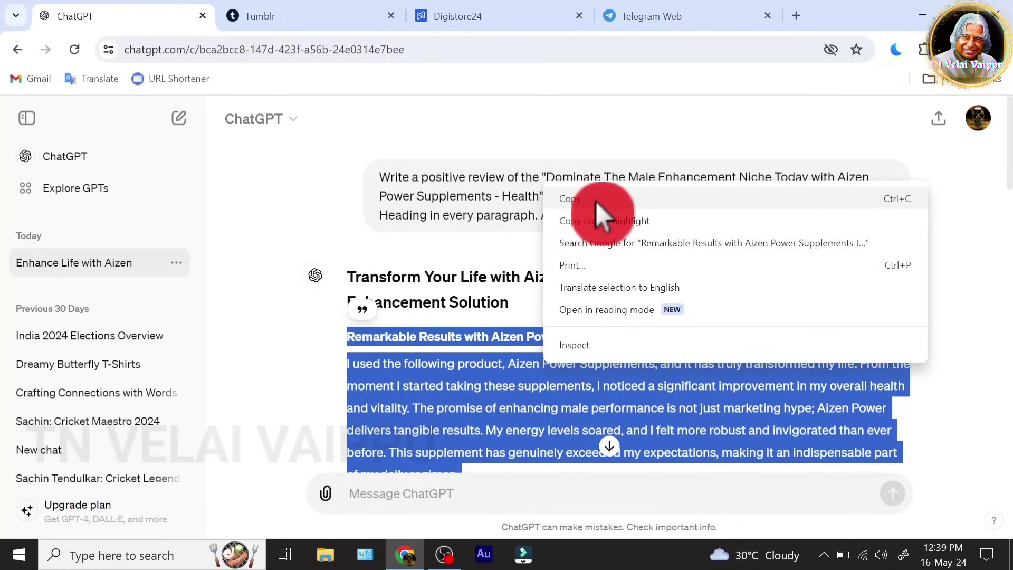
left_click(594, 199)
left_click(294, 14)
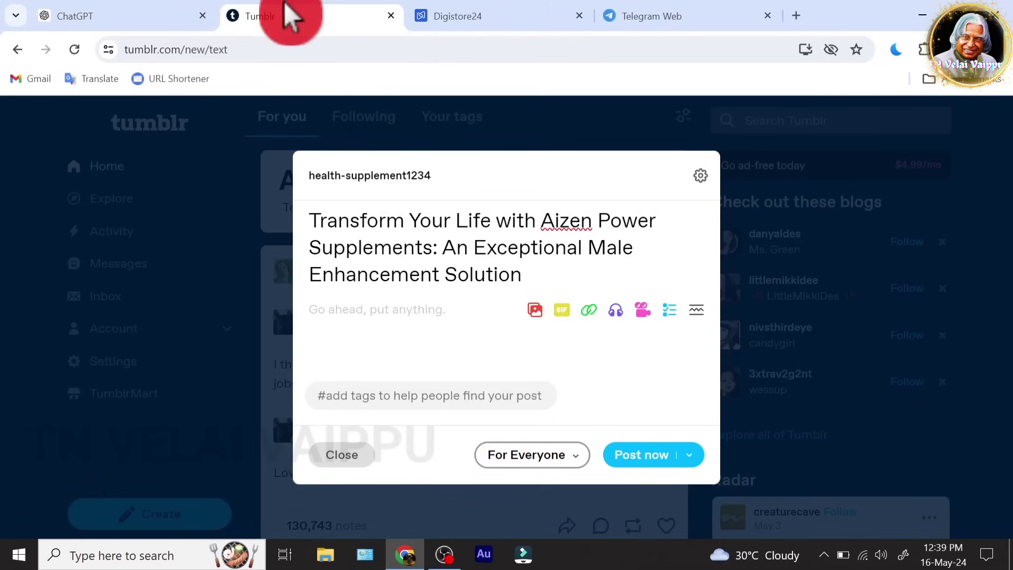
right_click(364, 322)
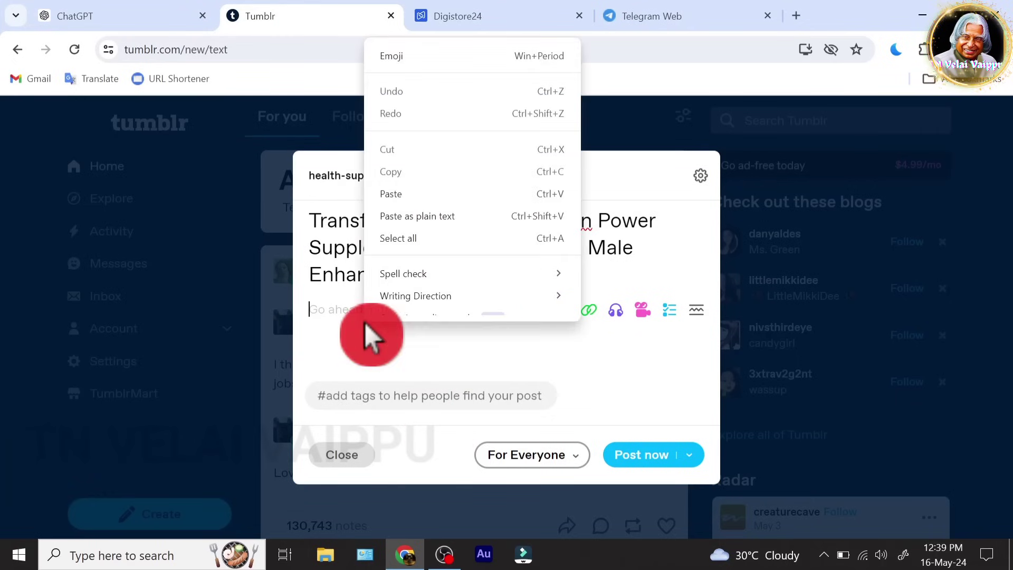
left_click(419, 191)
Check the title, section headings and paragraphs of the pasted review in the Tumblr post down to the conclusion
left_click_drag(522, 261, 305, 207)
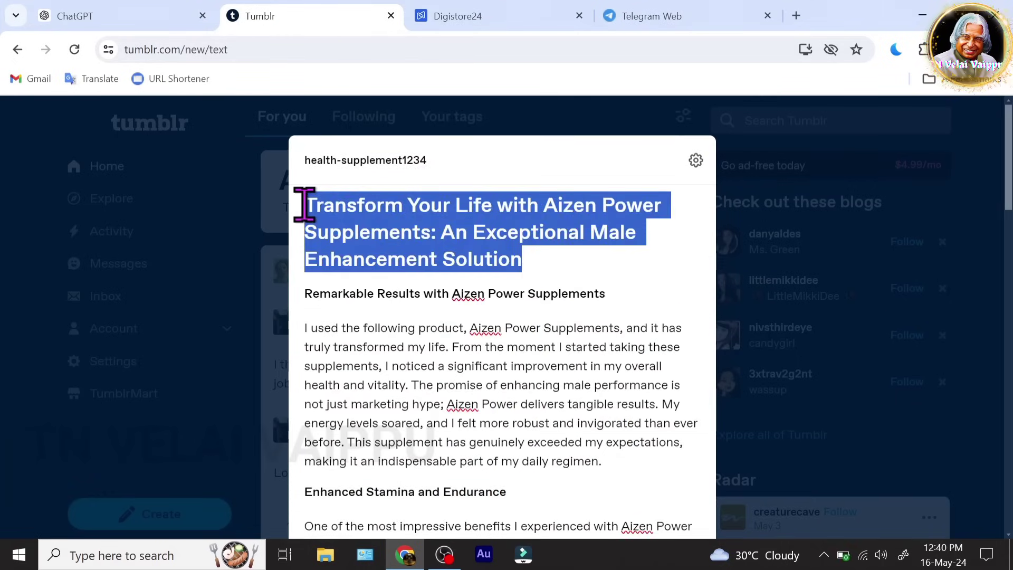
left_click_drag(595, 293, 294, 287)
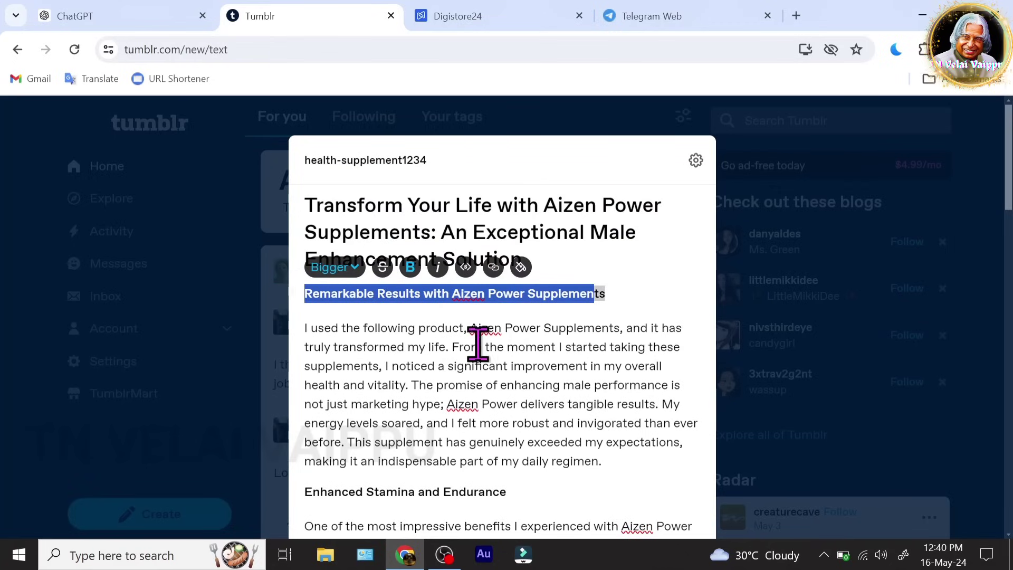
left_click(518, 347)
scroll(546, 337, "down", 6)
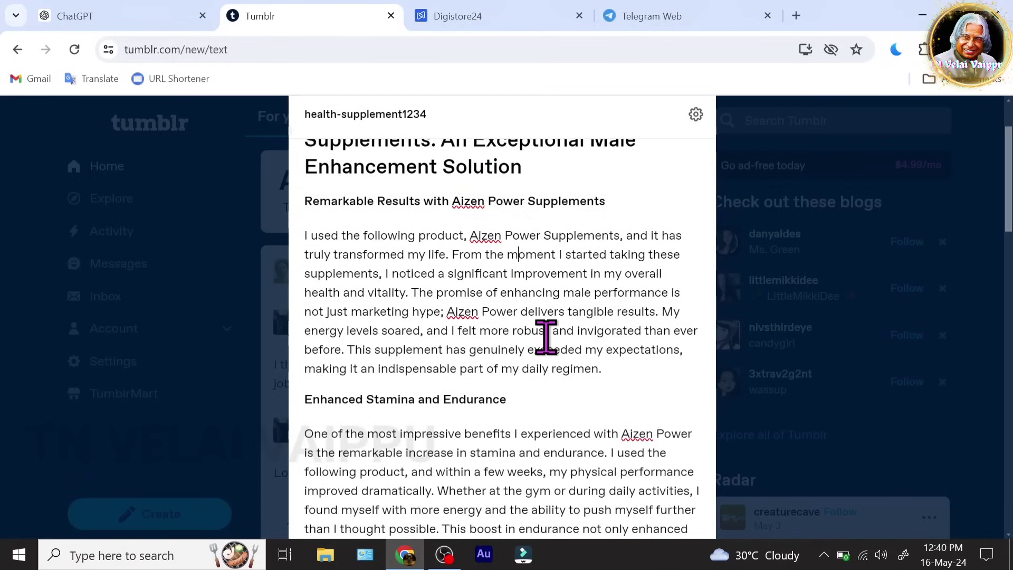
scroll(544, 338, "down", 8)
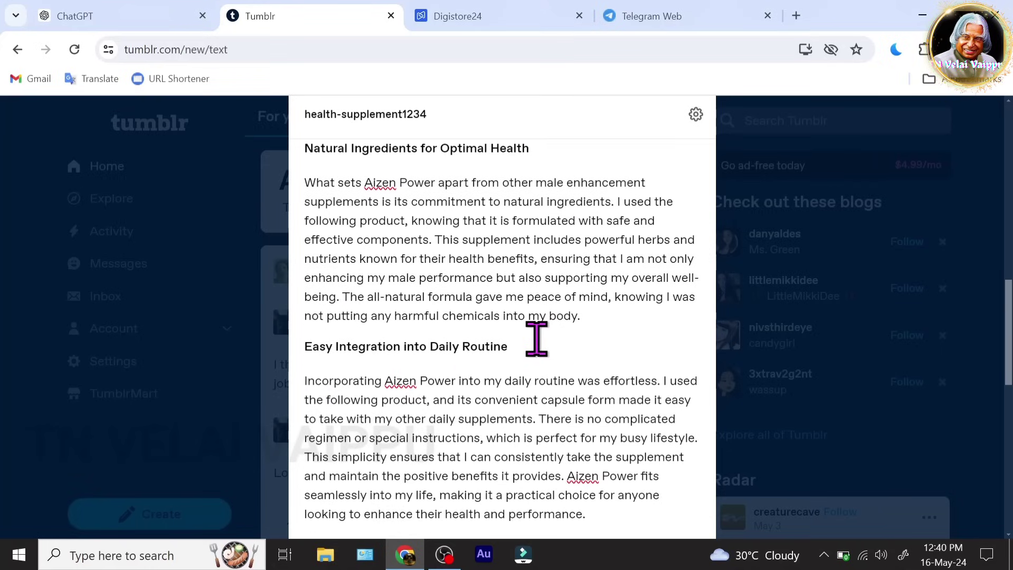
scroll(536, 337, "down", 3)
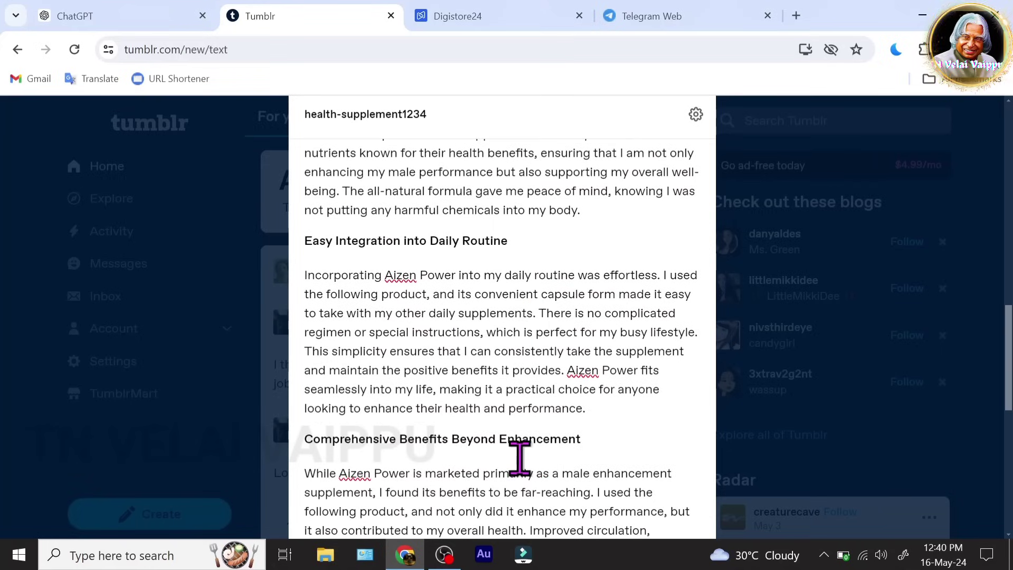
scroll(520, 467, "down", 5)
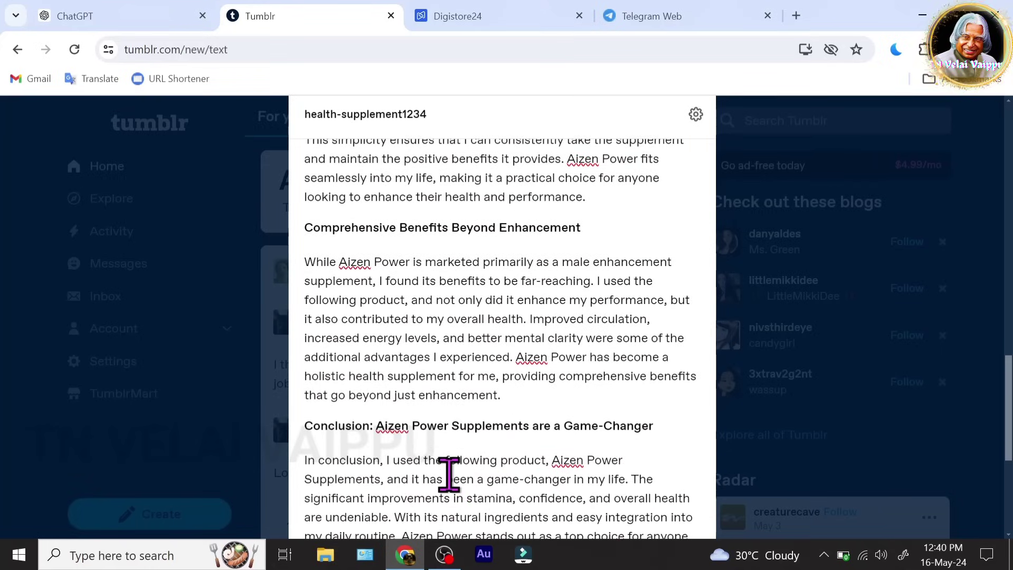
Select the heading "Remarkable Results with Aizen Power Supplements" below the post title and open its link entry
scroll(454, 478, "down", 5)
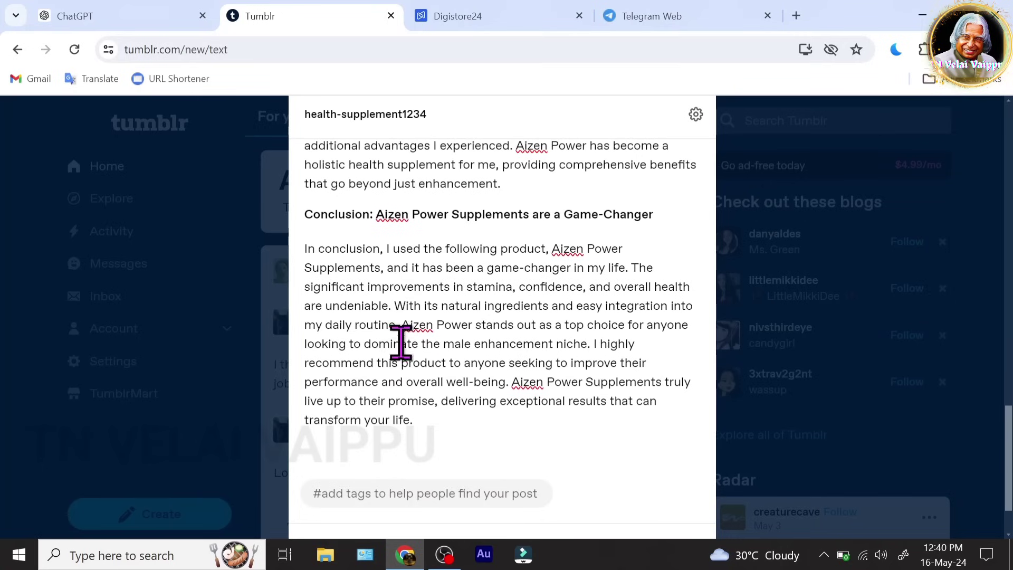
scroll(520, 235, "up", 10)
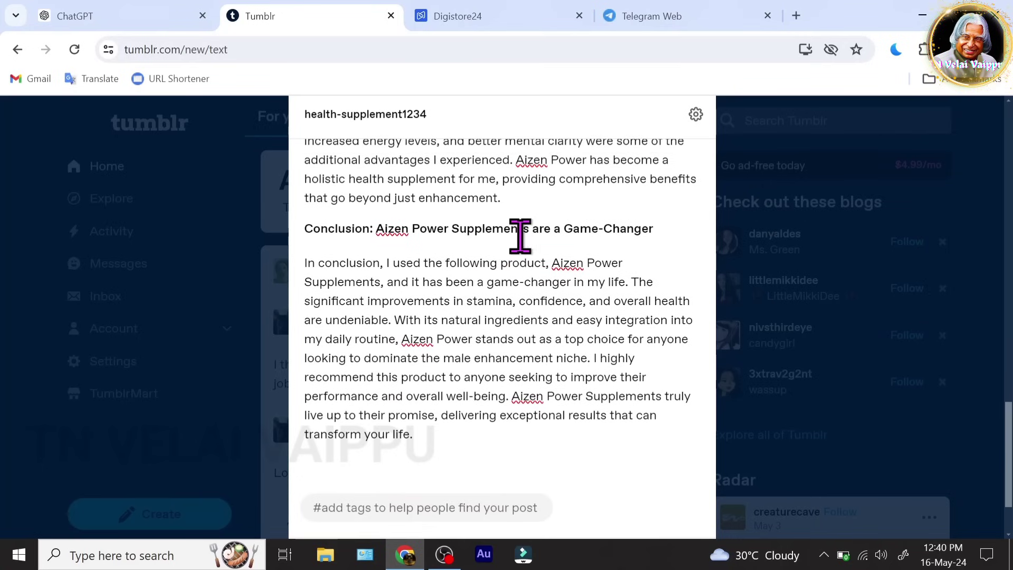
scroll(520, 235, "up", 6)
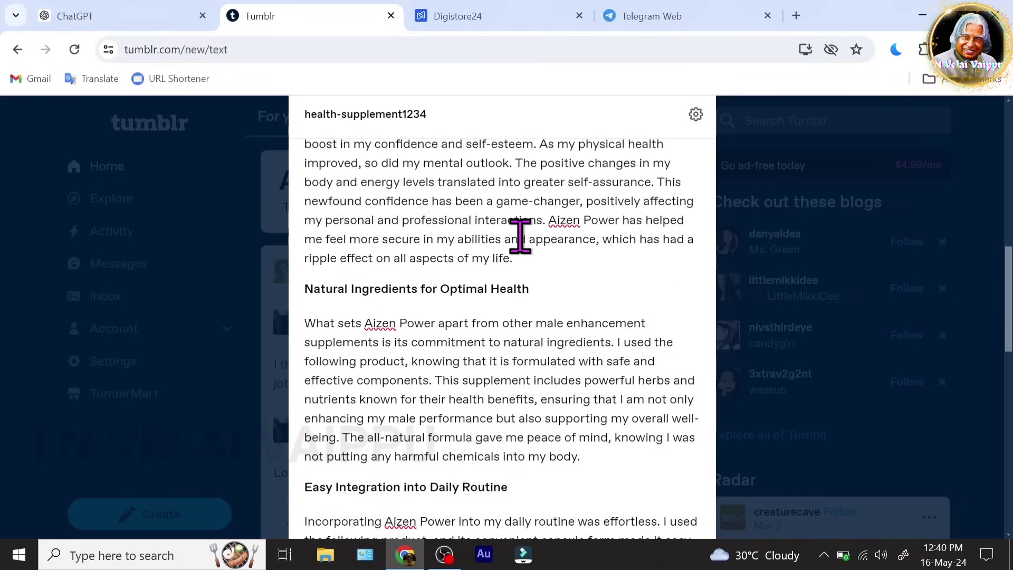
scroll(520, 234, "up", 6)
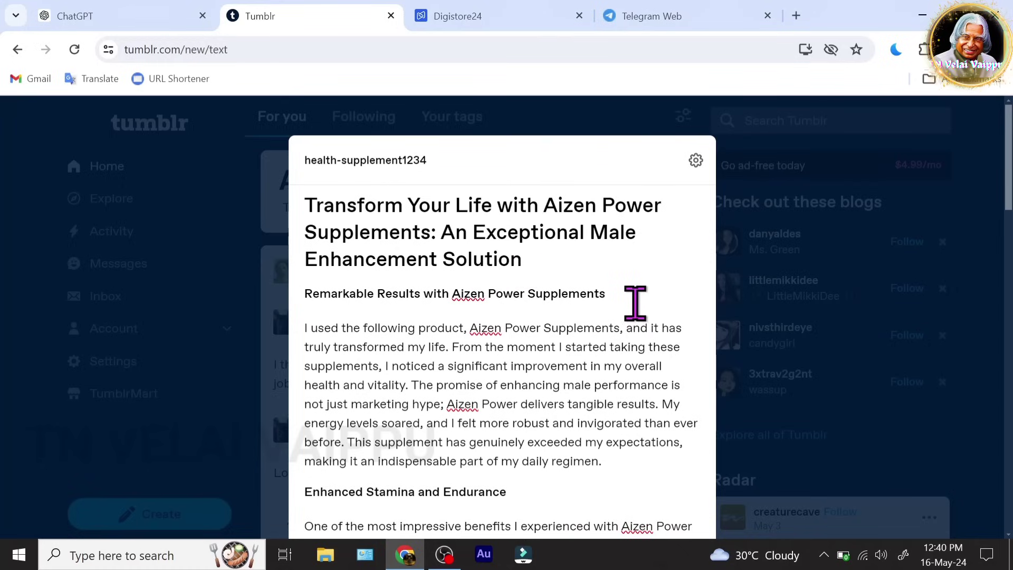
left_click_drag(630, 296, 373, 301)
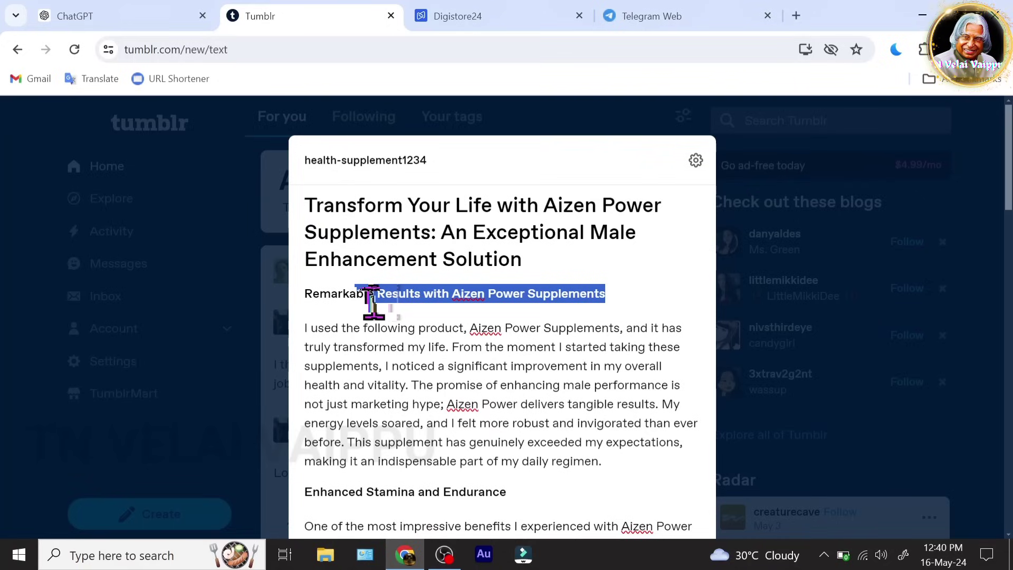
left_click_drag(374, 302, 301, 302)
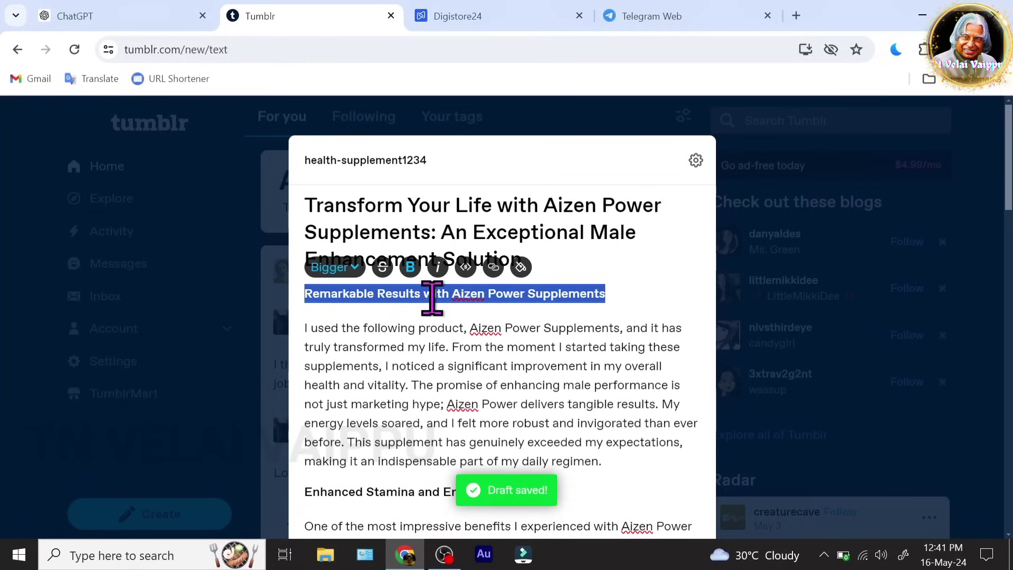
left_click(494, 267)
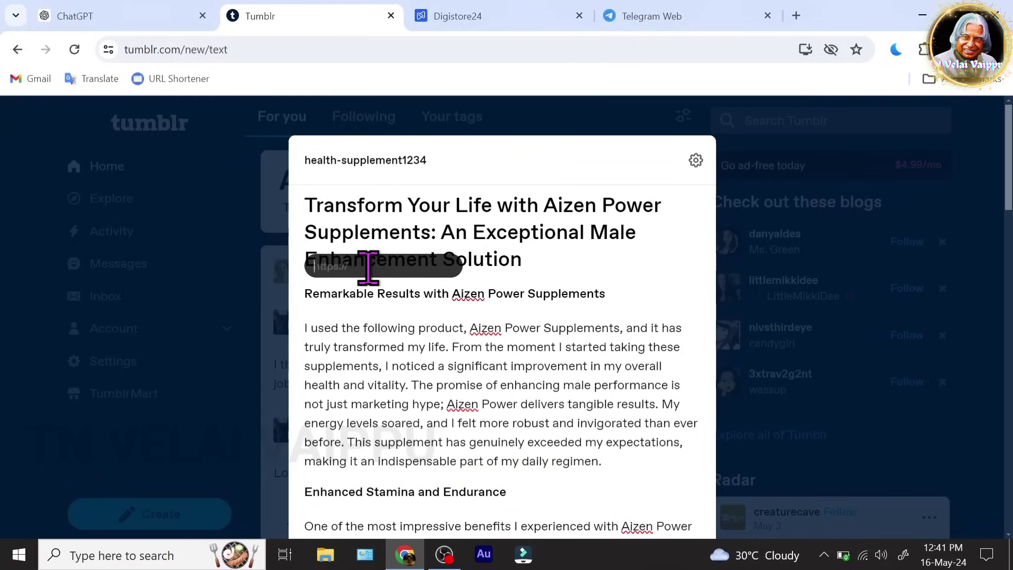
Switch to Digistore24 and copy the promolink of the Aizen Power offer
left_click(485, 16)
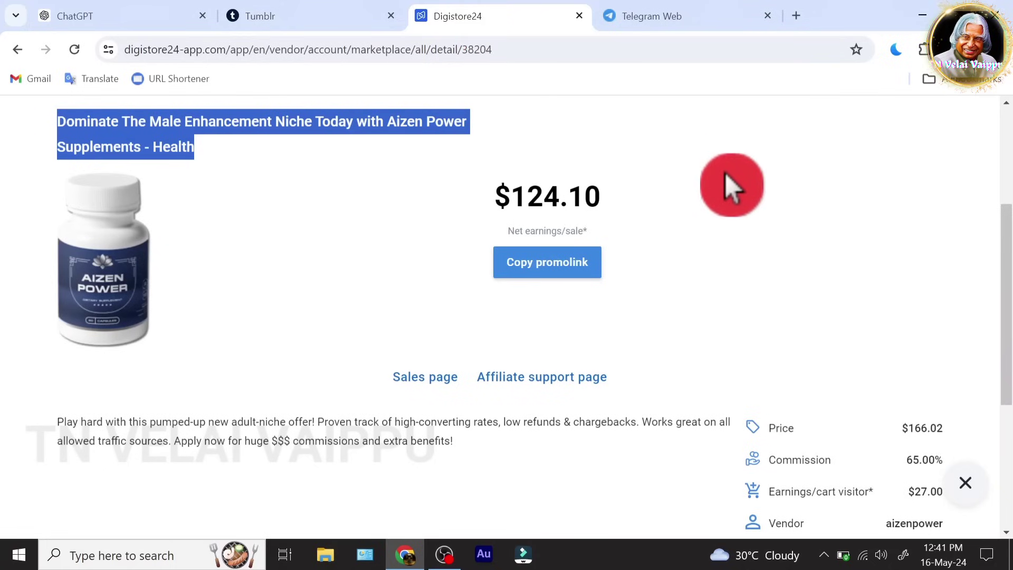
left_click(541, 268)
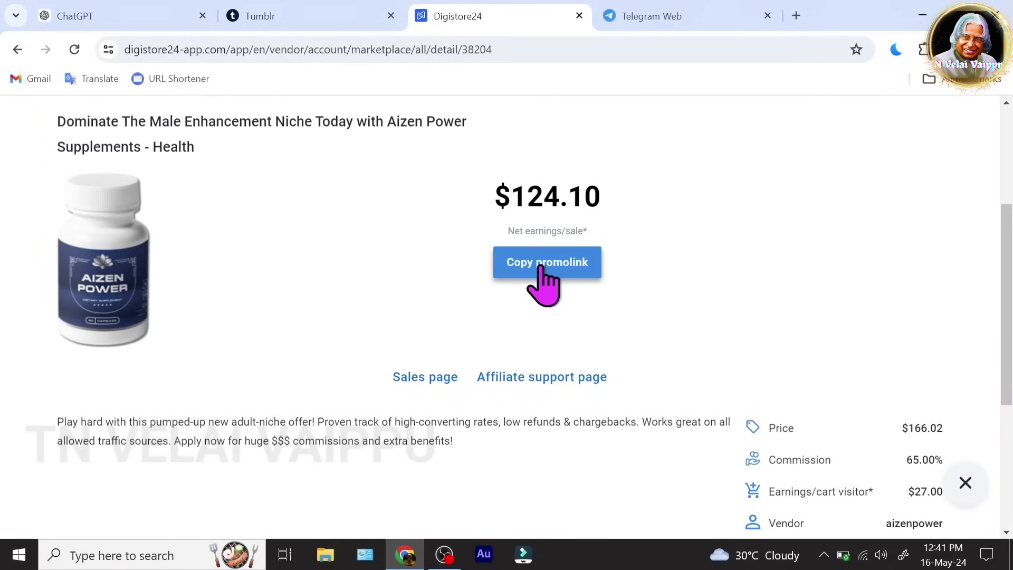
left_click(732, 451)
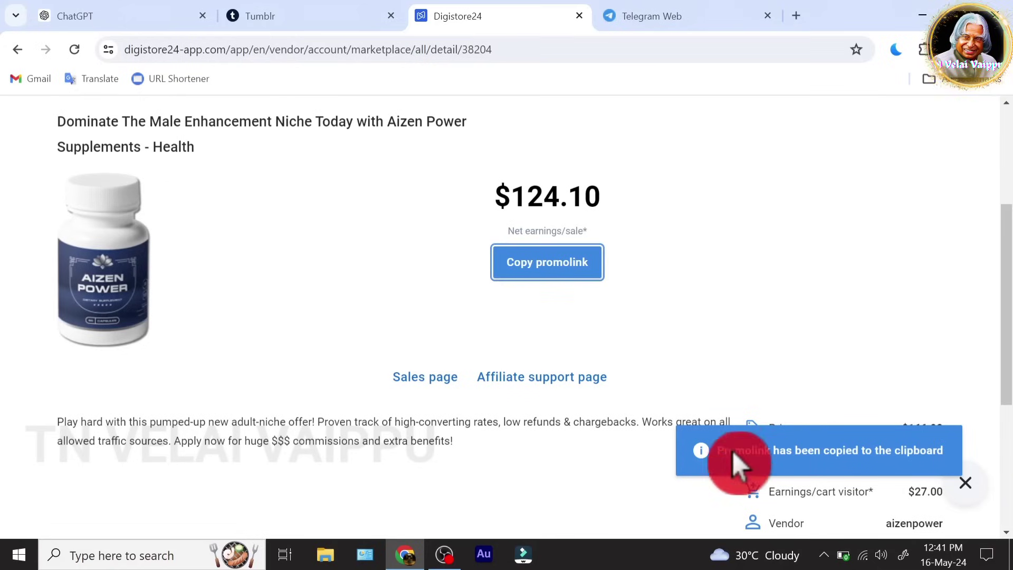
Back in the Tumblr post, paste the promolink as the link of the "Remarkable Results with Aizen Power Supplements" heading and apply it
left_click(259, 14)
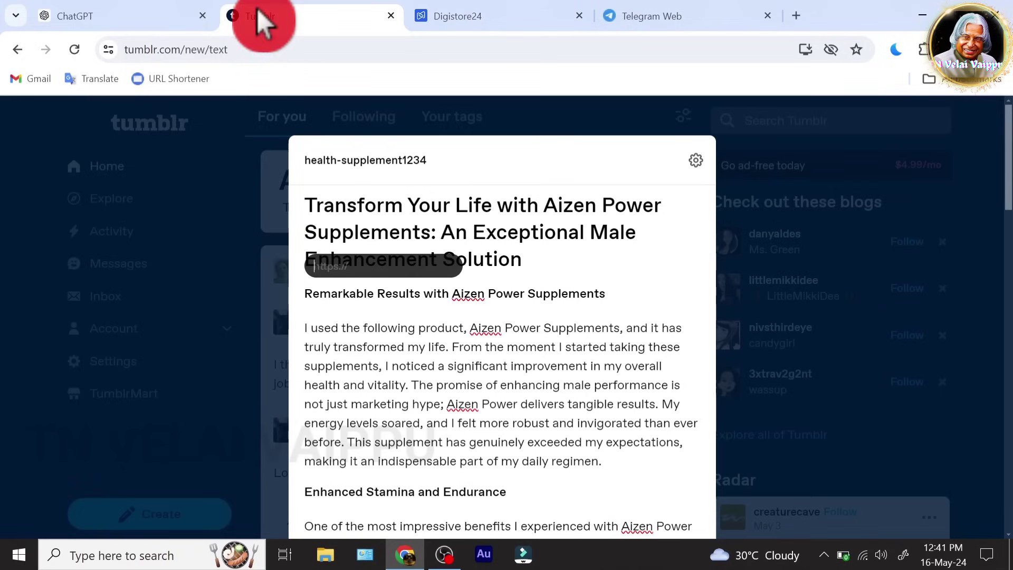
right_click(364, 262)
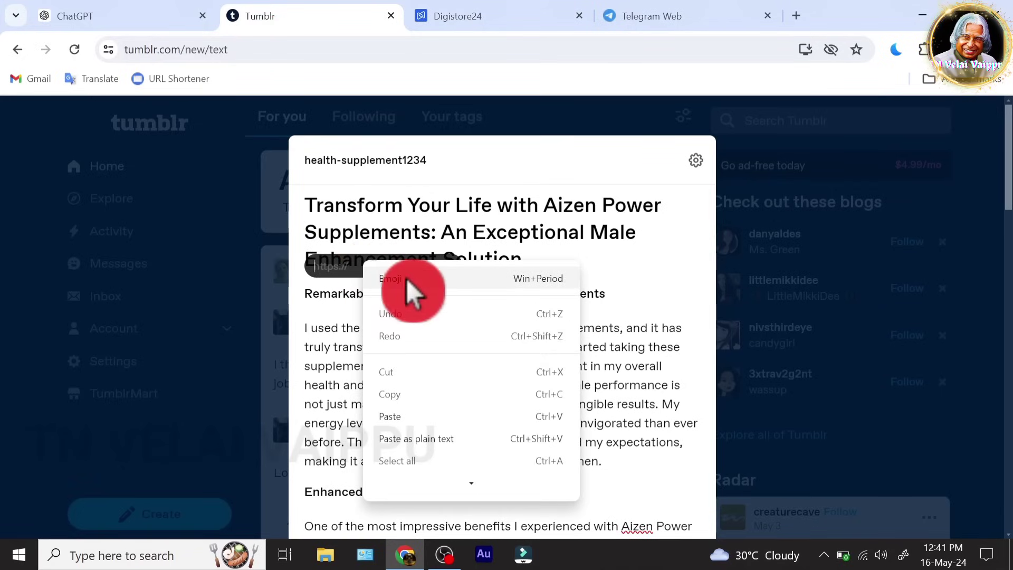
left_click(420, 414)
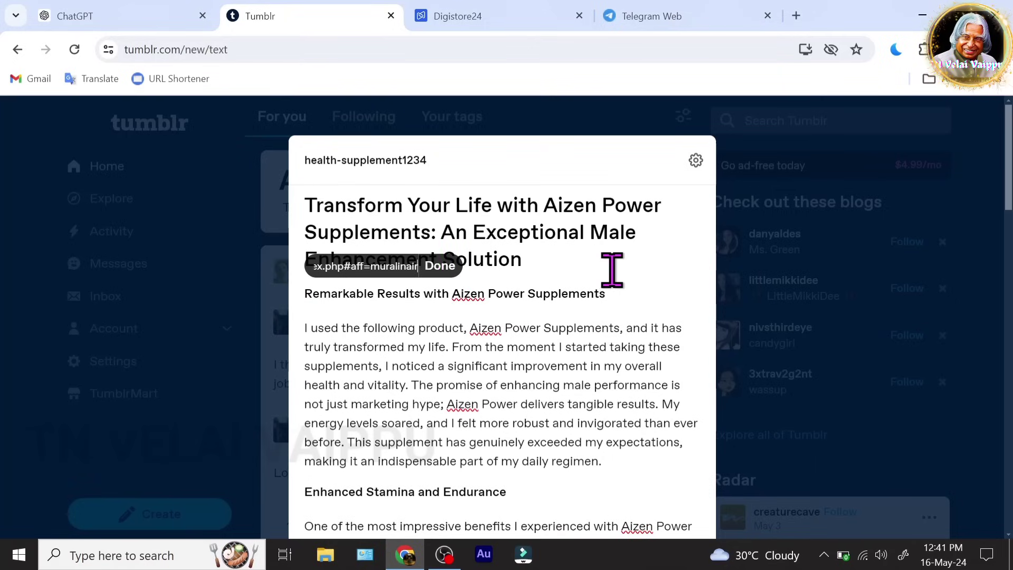
left_click(440, 266)
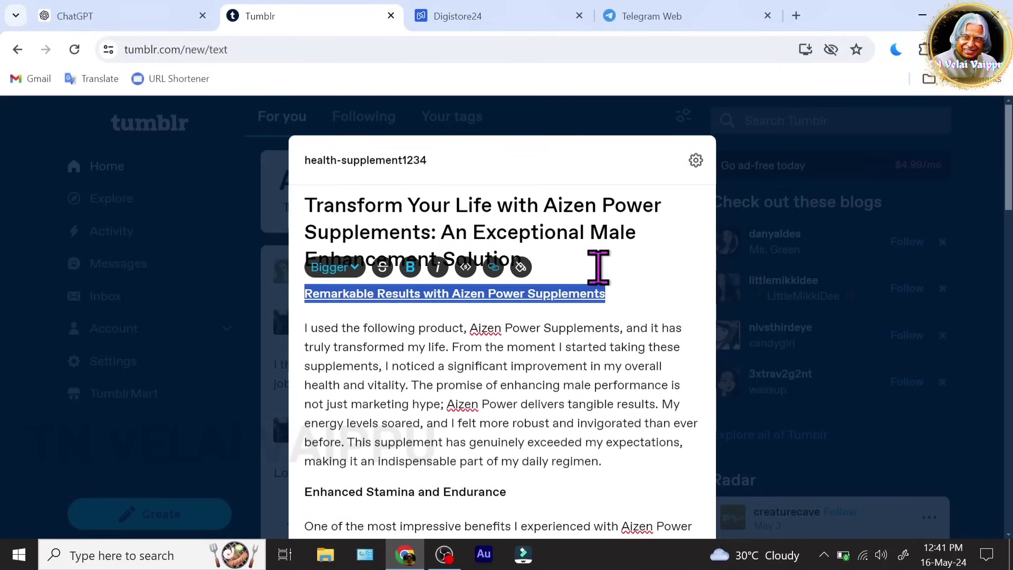
left_click(668, 272)
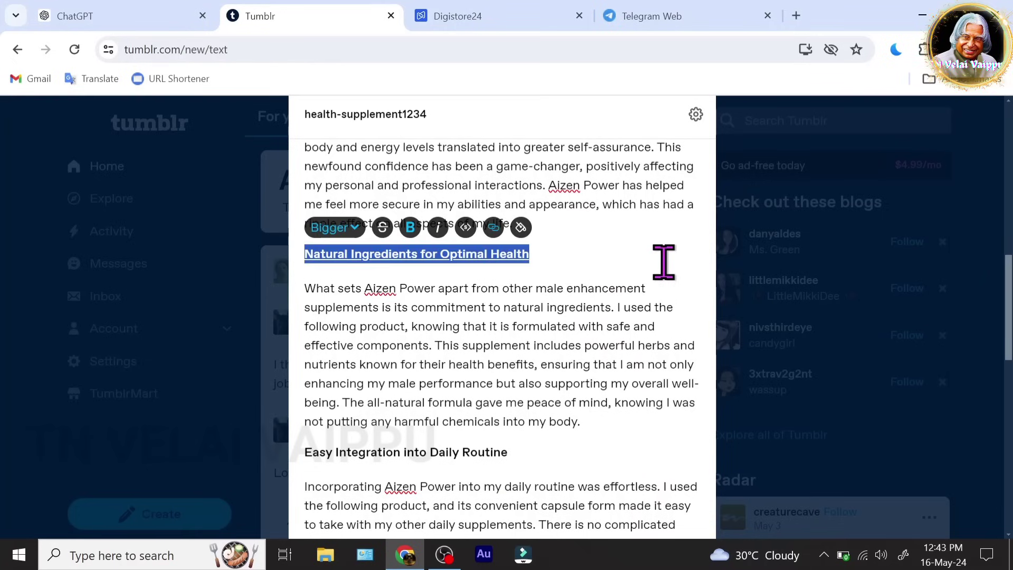
Link the "Easy Integration into Daily Routine" heading to the copied promolink
scroll(663, 262, "down", 2)
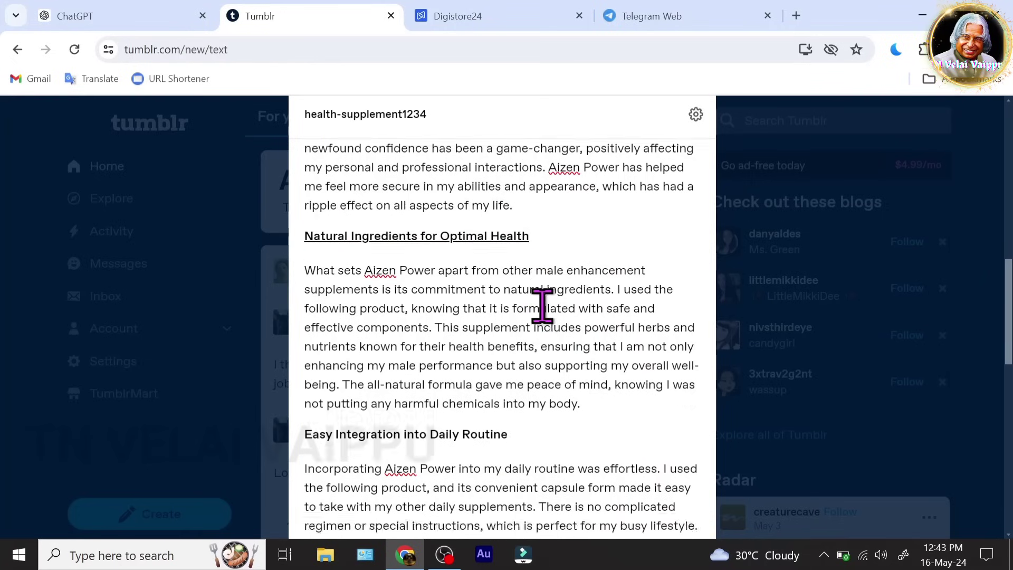
left_click_drag(510, 346, 309, 347)
left_click(492, 317)
key("ctrl+v")
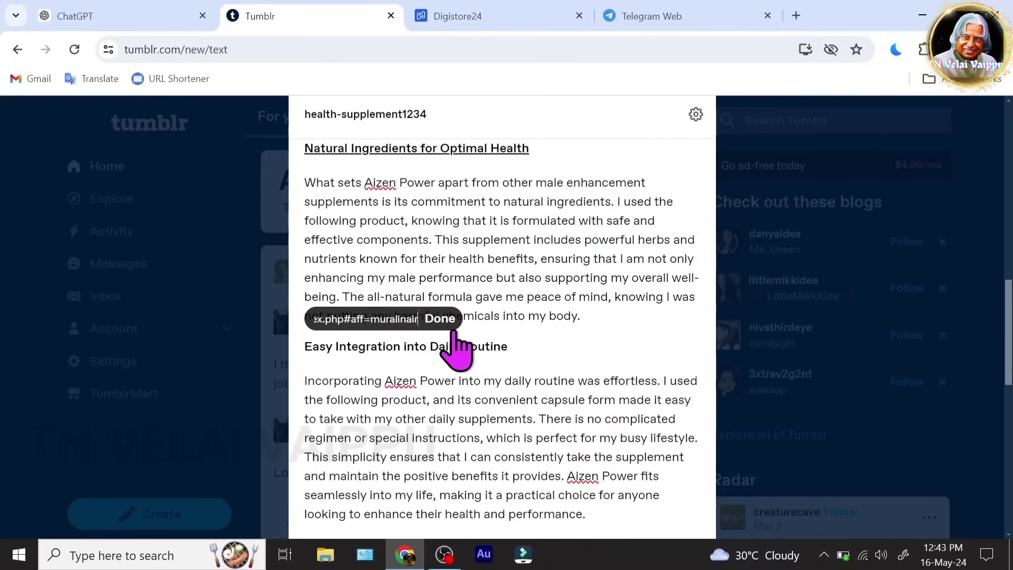
left_click(454, 320)
Link the "Comprehensive Benefits Beyond Enhancement" heading to the copied promolink
scroll(536, 356, "down", 3)
left_click_drag(581, 364, 306, 365)
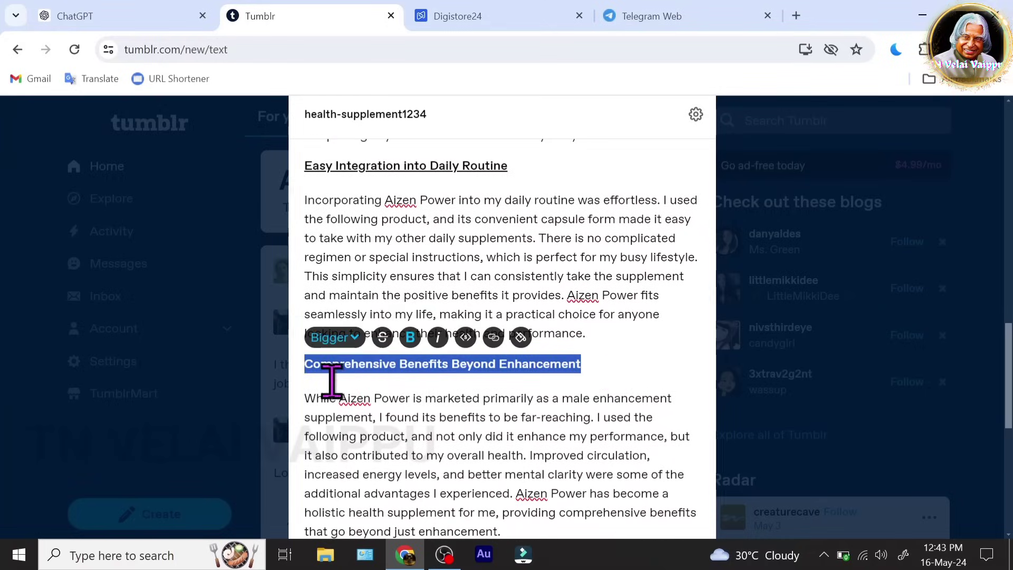
left_click(494, 337)
key("ctrl+v")
left_click(443, 334)
scroll(653, 357, "down", 4)
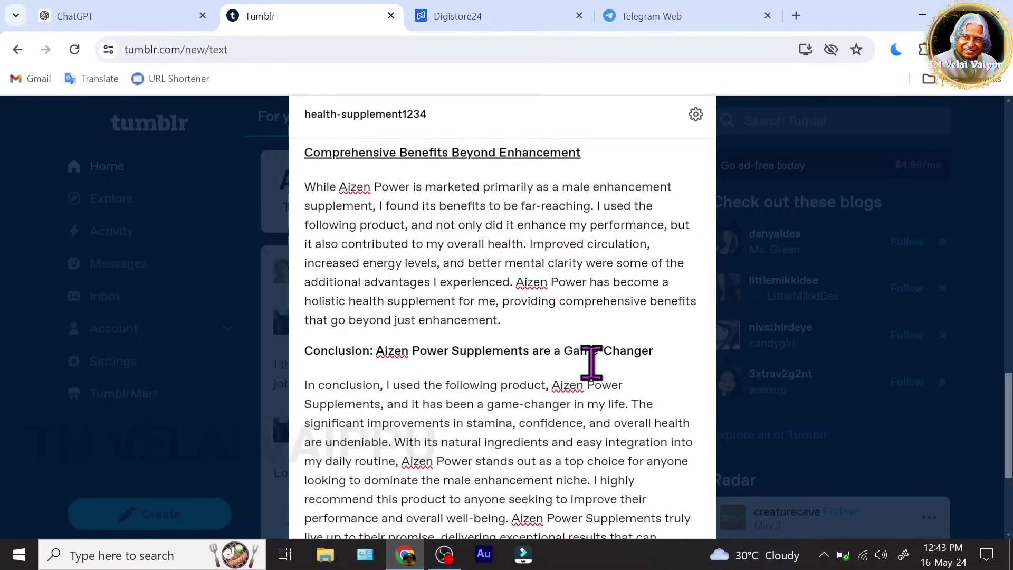
Switch to Digistore24 and save the Aizen Power bottle image from the offer page as 7RGI90KO.png
scroll(591, 362, "up", 15)
left_click(476, 8)
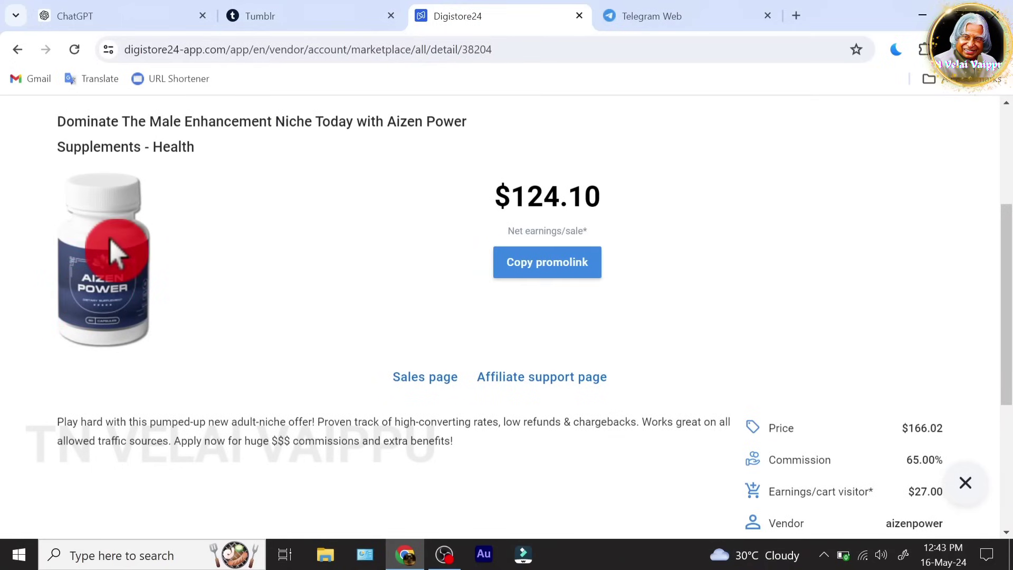
right_click(102, 258)
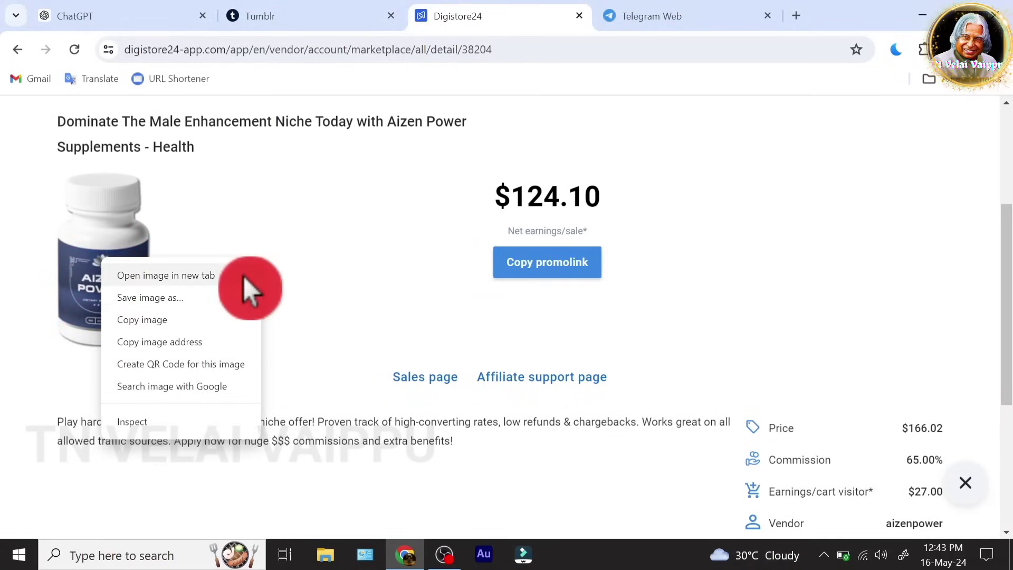
left_click(212, 303)
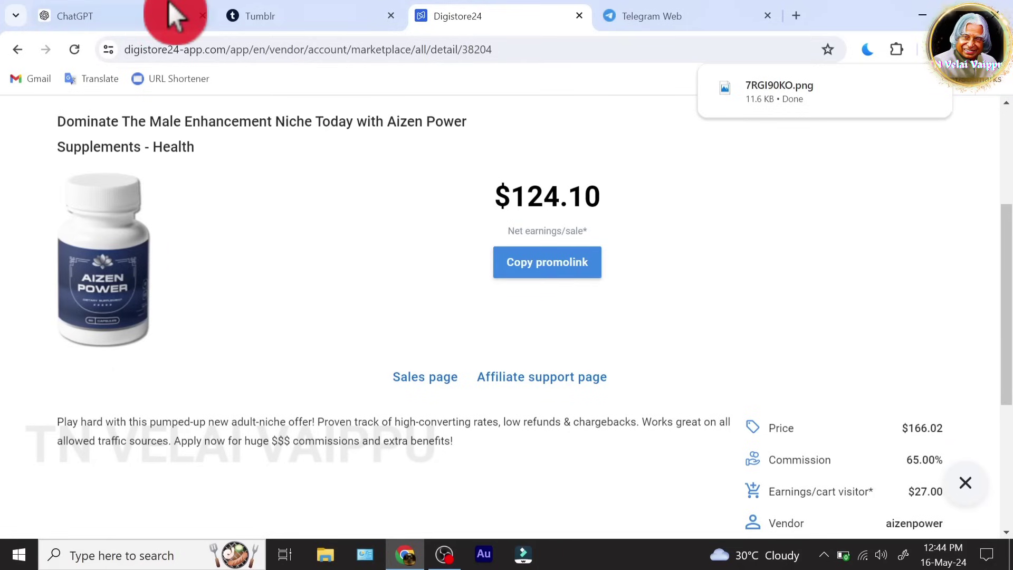
Upload the image 7RGI90KO from Downloads into the Tumblr post on a new line below the first paragraph
left_click(304, 16)
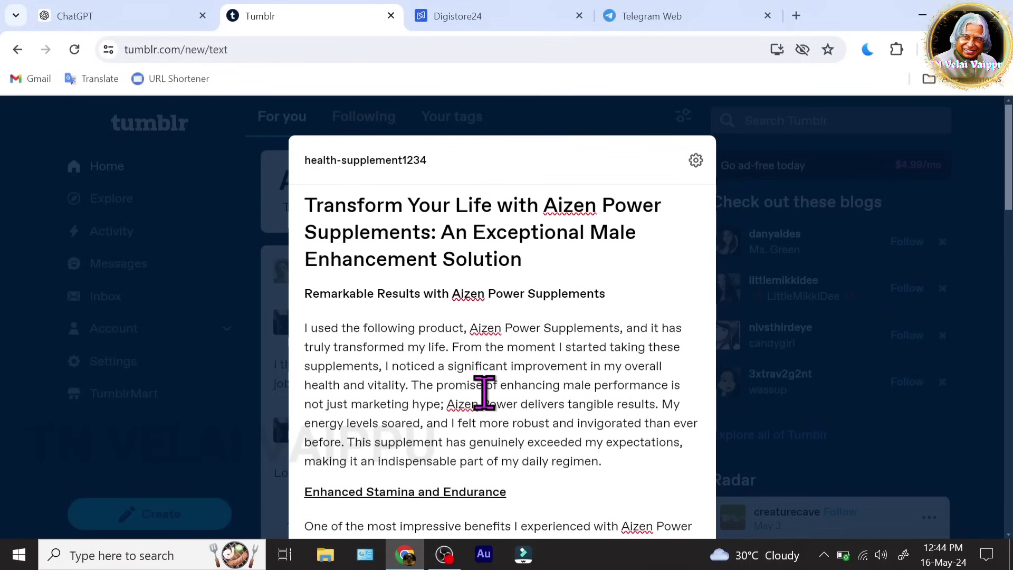
scroll(571, 391, "down", 2)
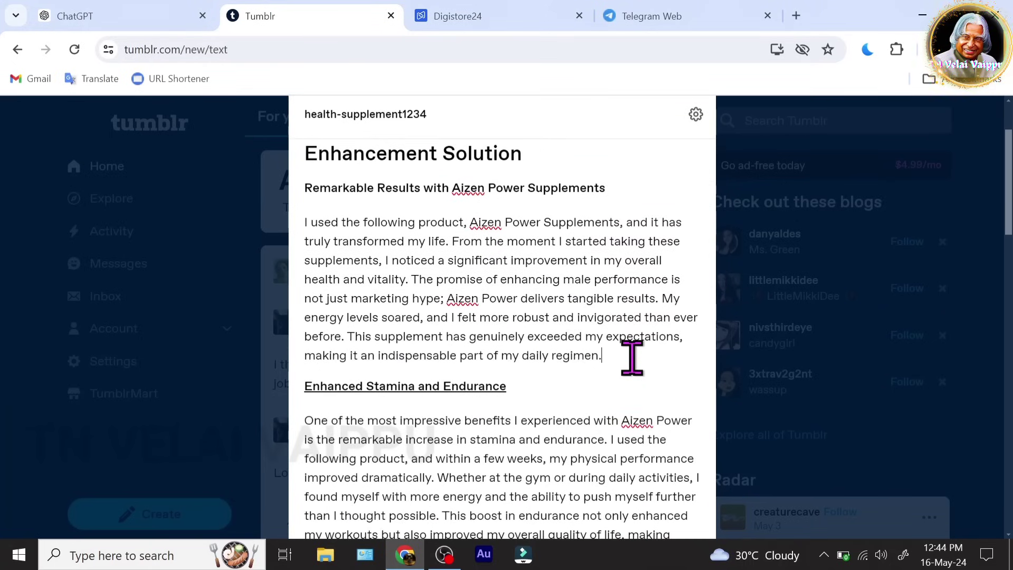
key("Return")
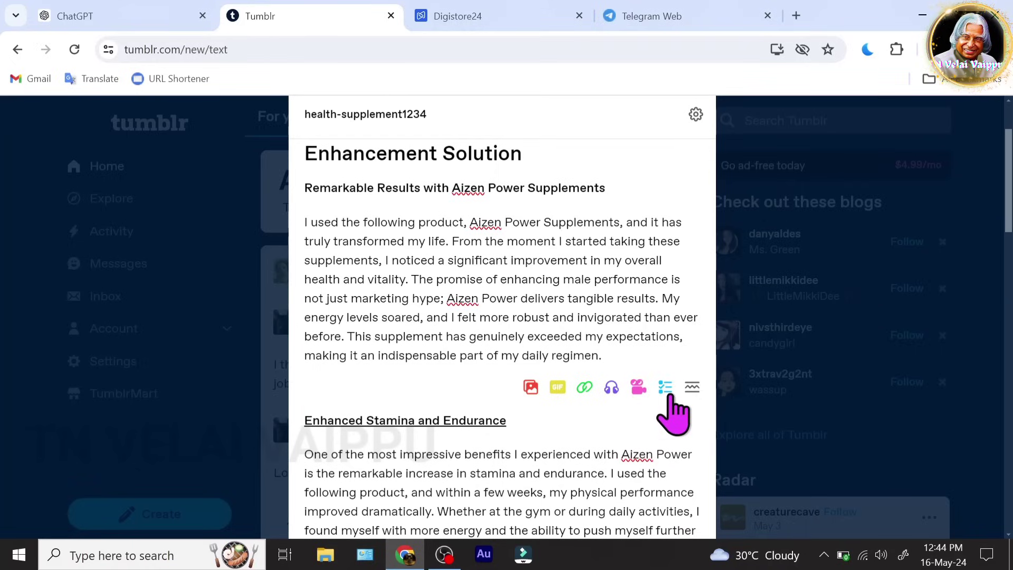
left_click(530, 386)
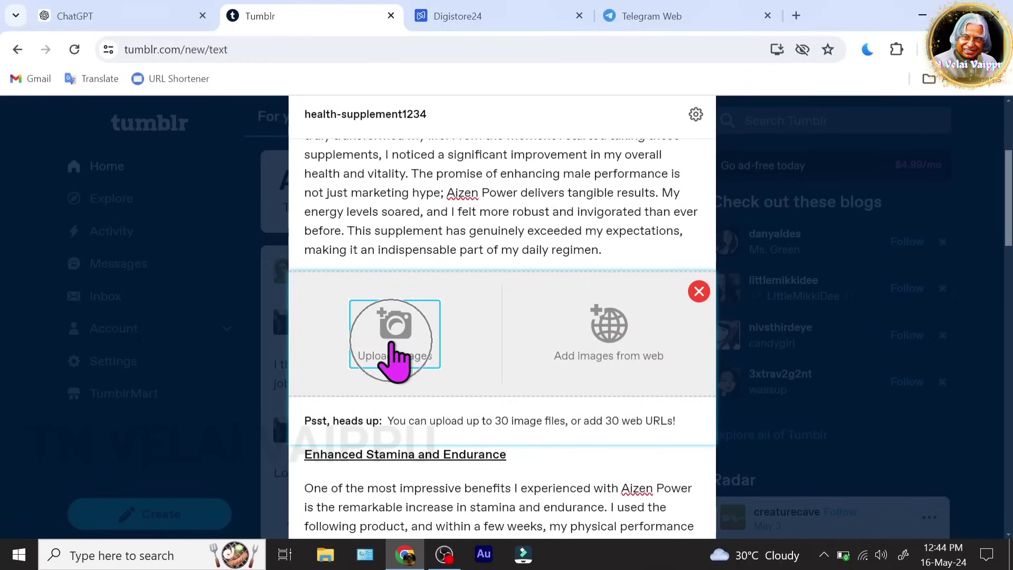
left_click(391, 343)
left_click(391, 343)
left_click(197, 153)
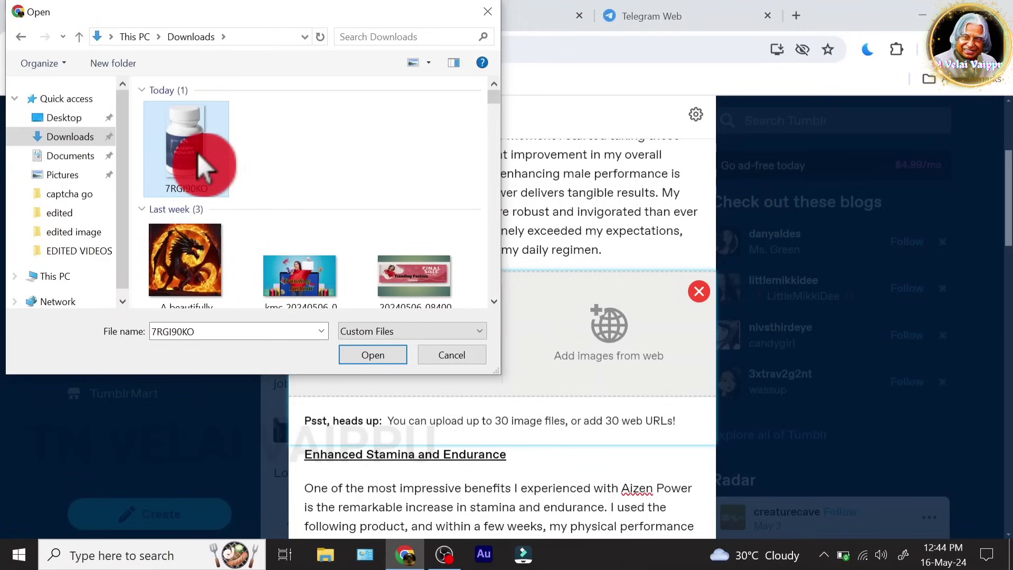
double_click(199, 158)
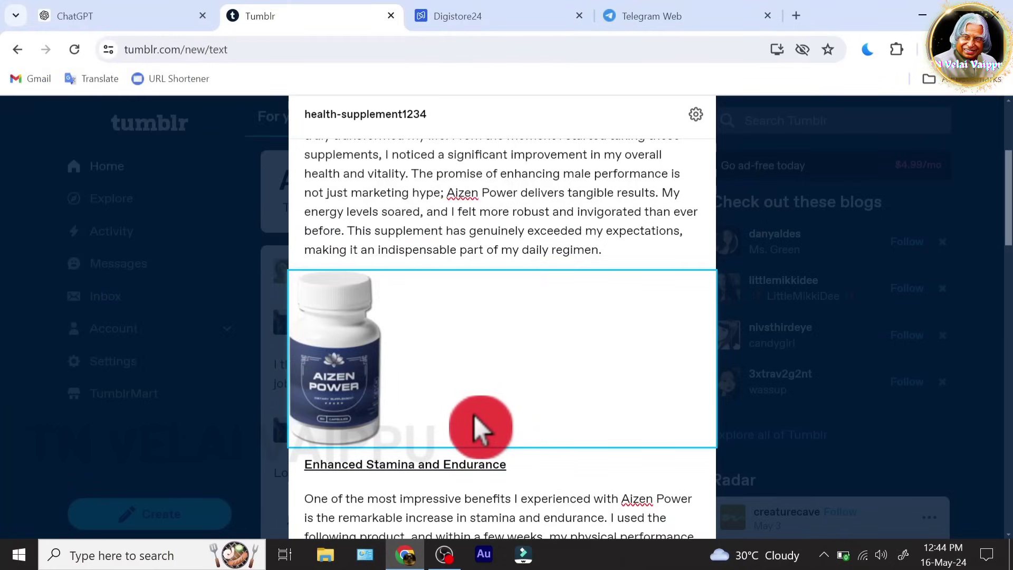
Enter the product name from the post title, "Aizen Power Supplements", as a tag of the post
scroll(612, 396, "down", 10)
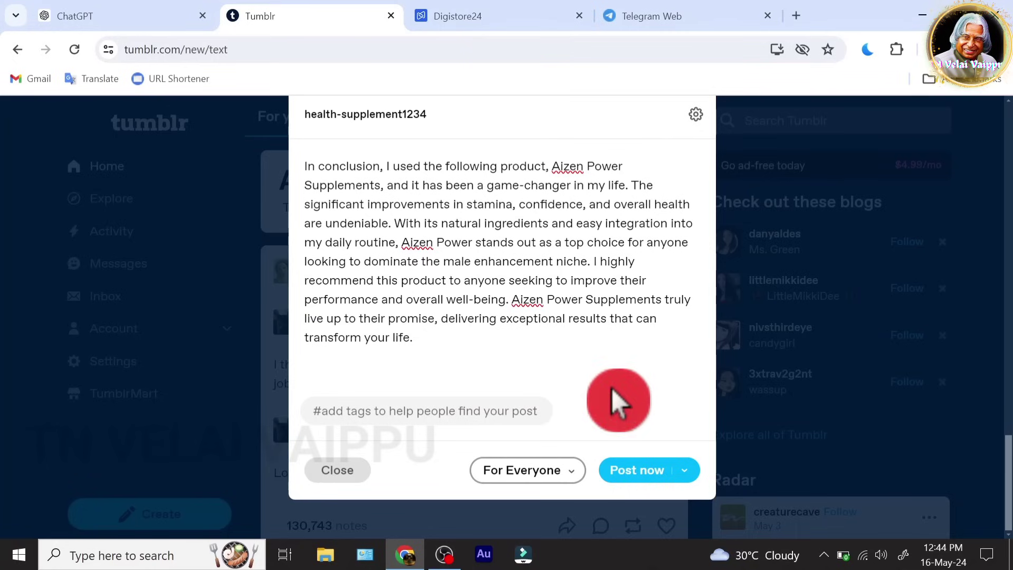
left_click(455, 410)
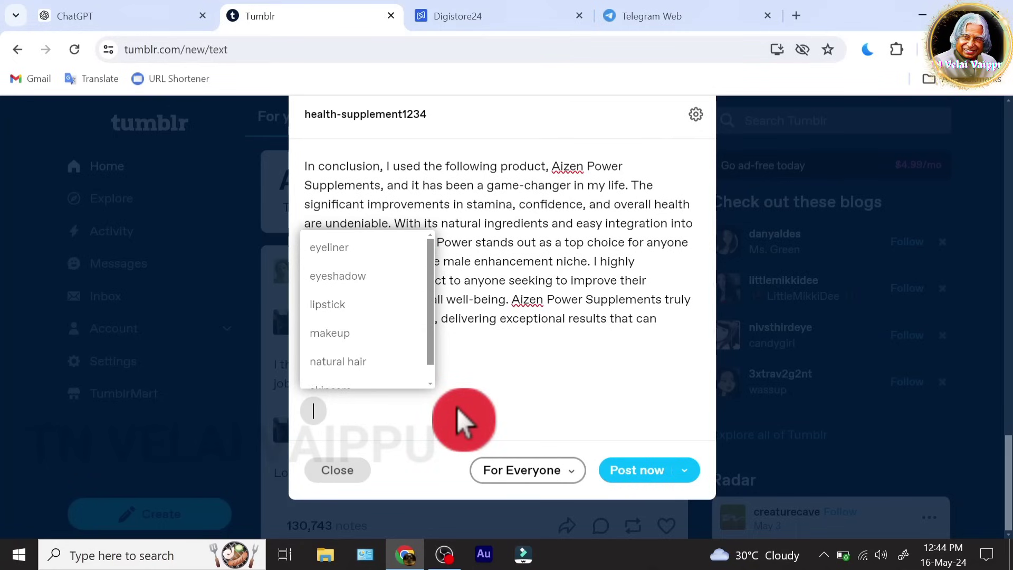
scroll(536, 264, "up", 15)
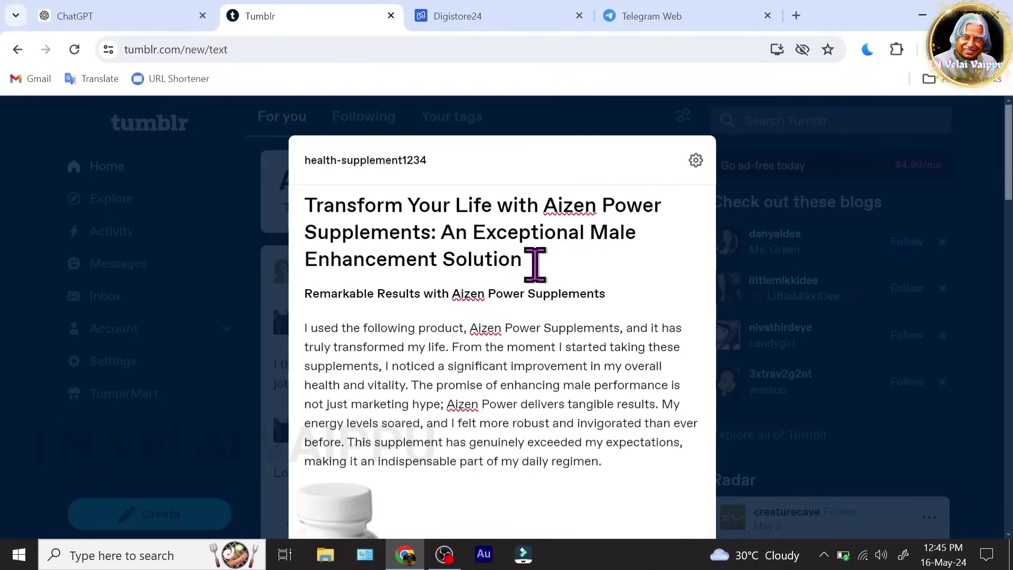
left_click_drag(549, 205, 425, 232)
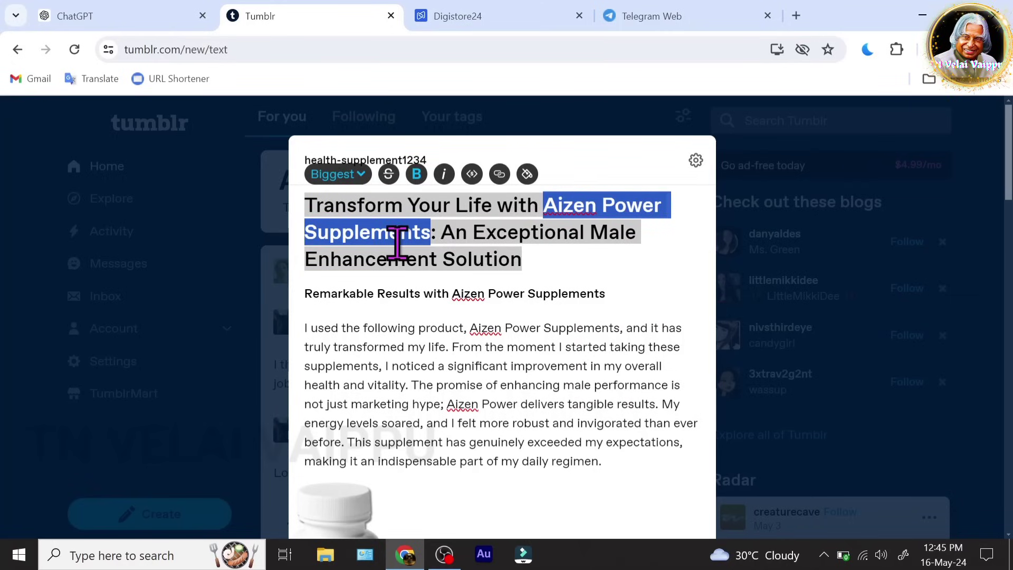
left_click(636, 295)
scroll(538, 358, "down", 15)
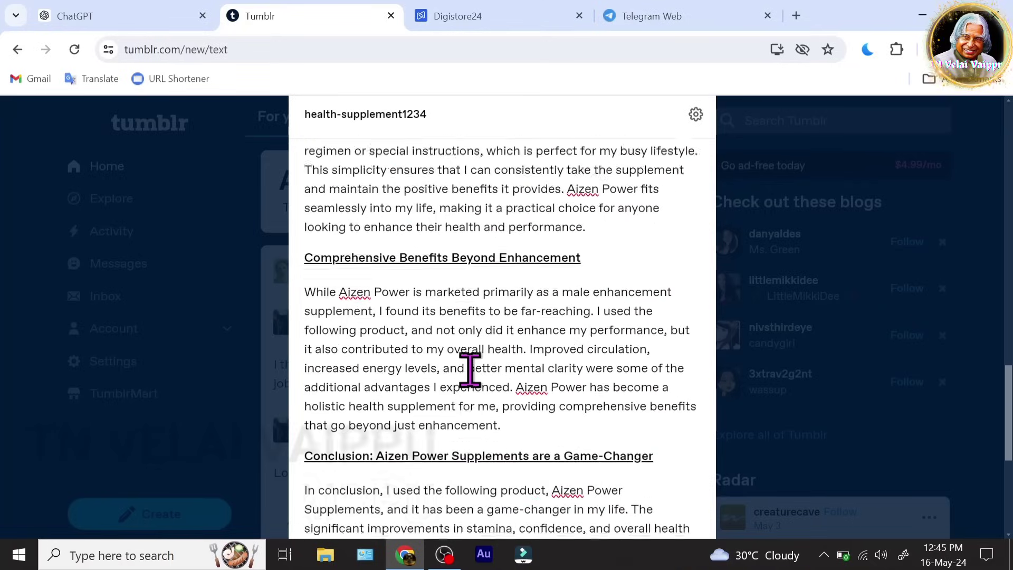
scroll(469, 369, "down", 5)
left_click(447, 410)
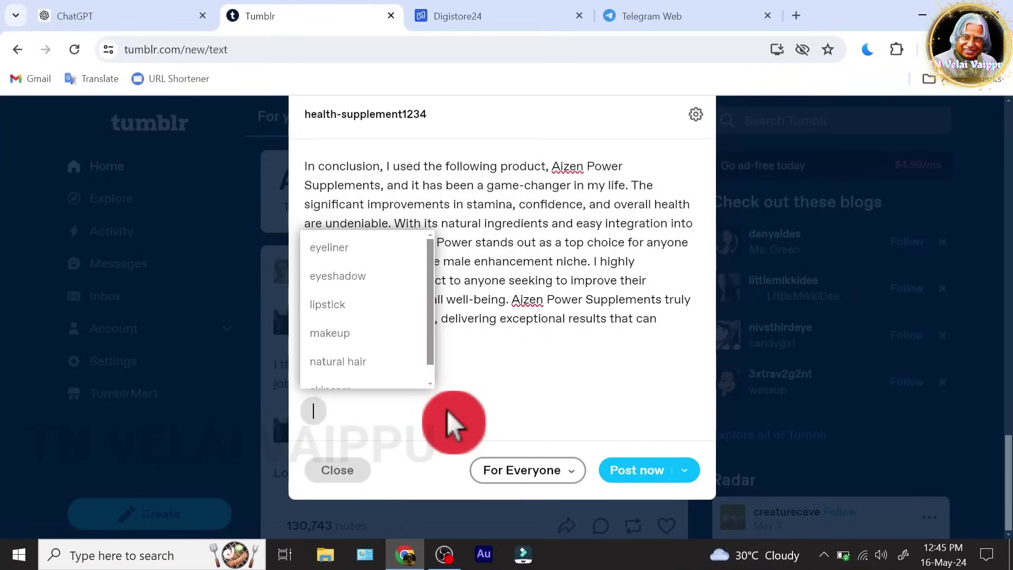
type("Aizen Power Supplements")
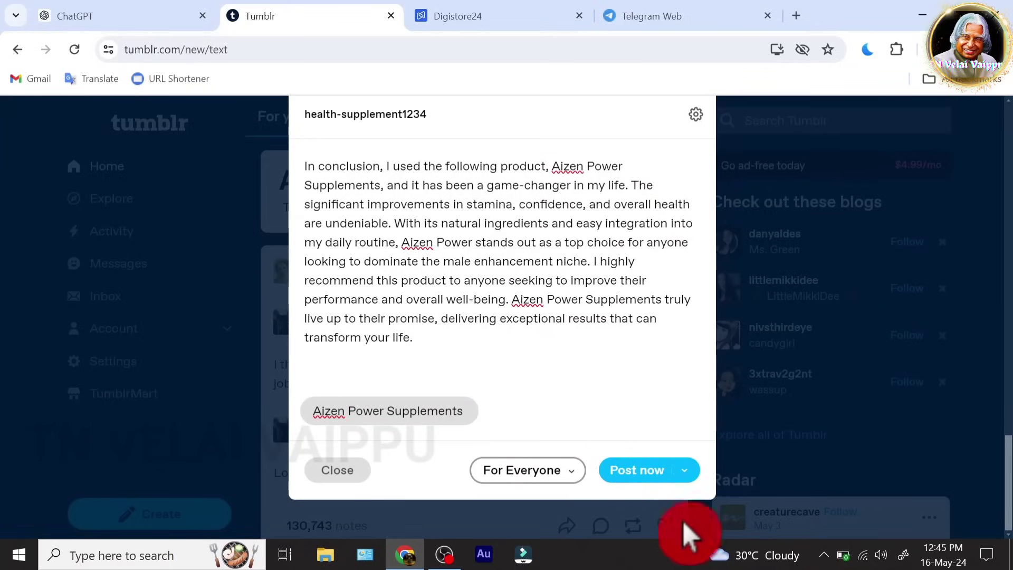
Complete the post's tags with health product, aizen power, supplements, healthylifestyle and skincare, and publish the post
left_click(574, 407)
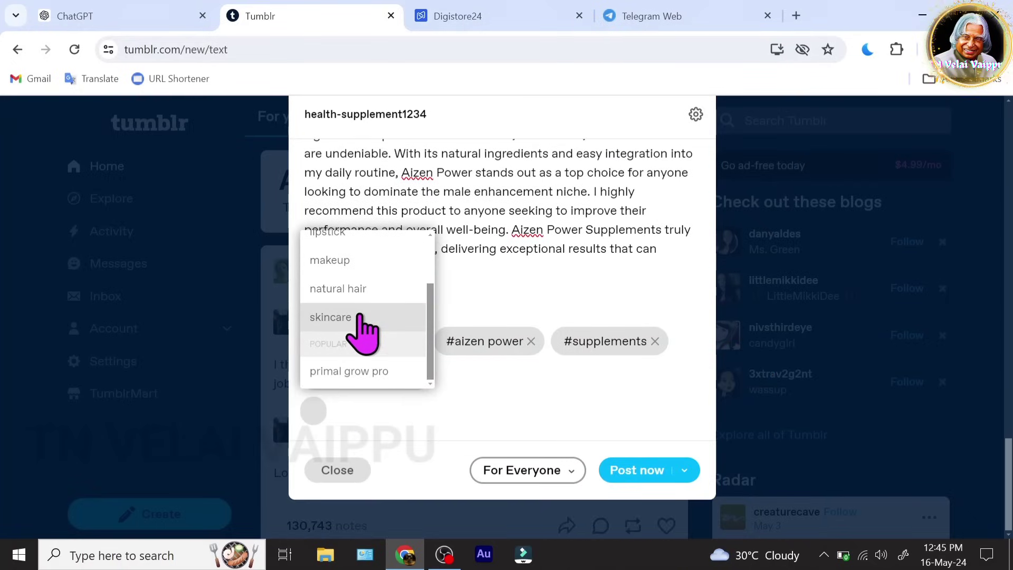
left_click(363, 320)
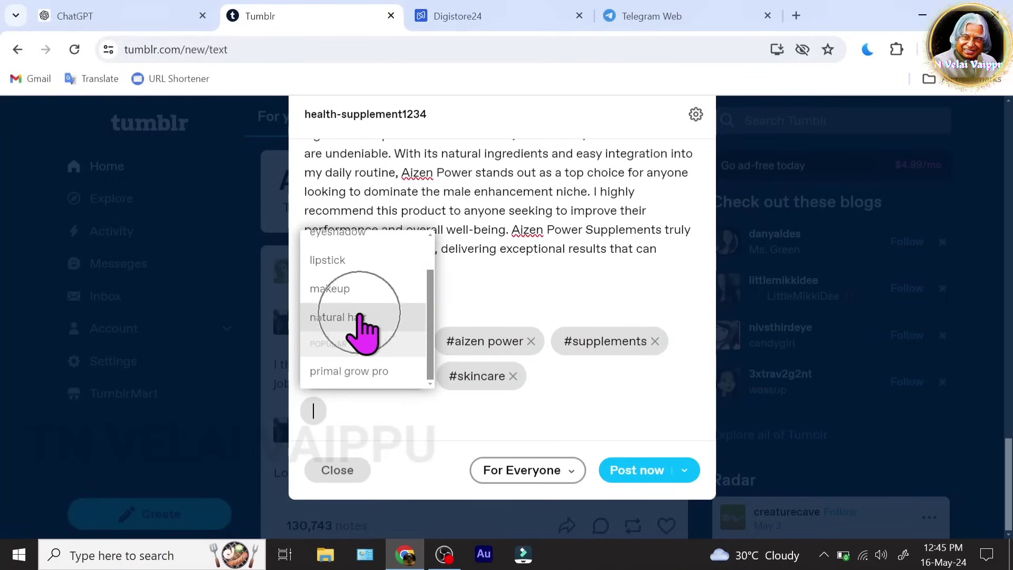
left_click(606, 407)
left_click(639, 470)
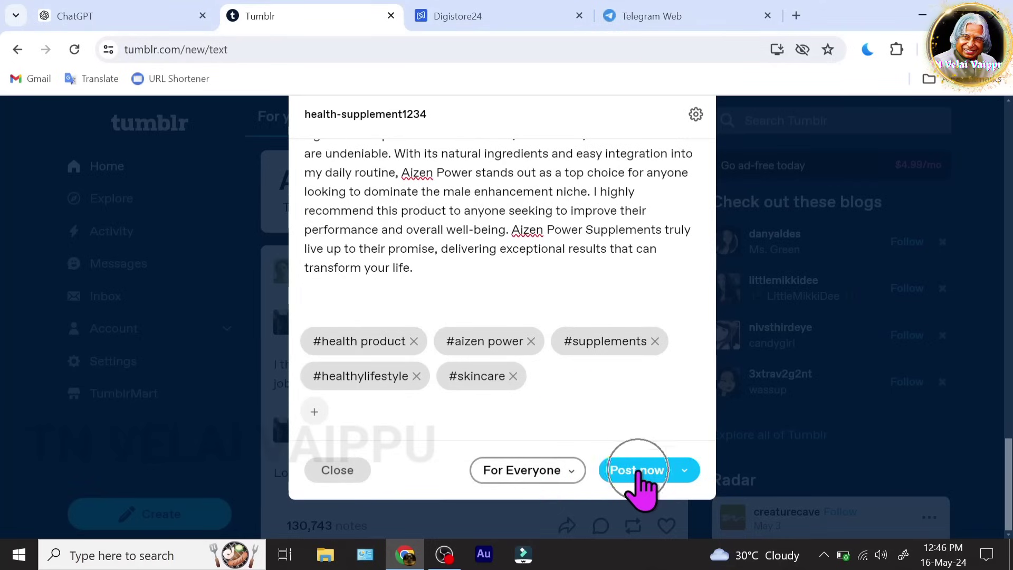
left_click(638, 470)
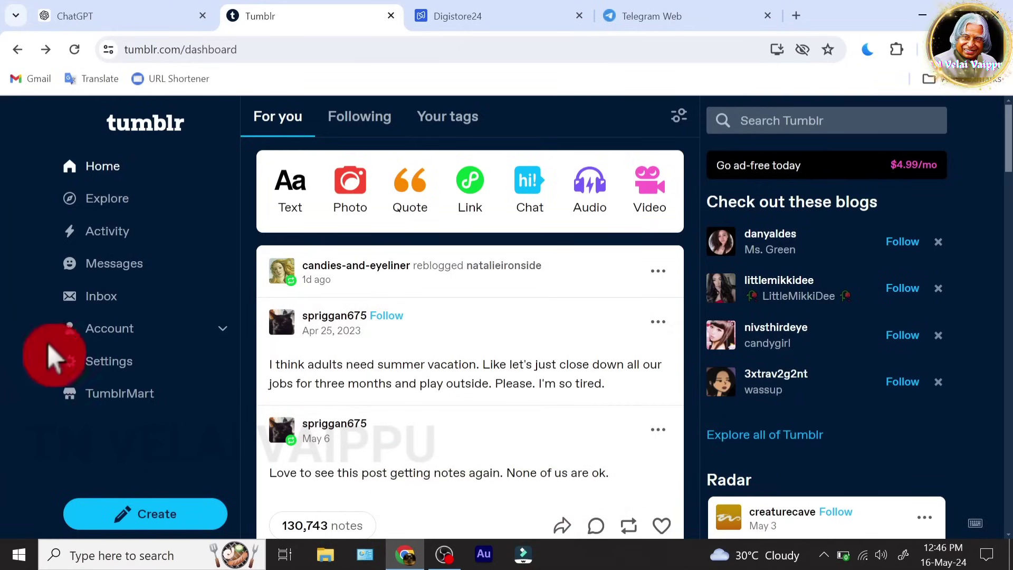
Open the health-supplement1234 blog and review the published Aizen Power post from its title down to its tags
left_click(219, 330)
scroll(160, 328, "down", 2)
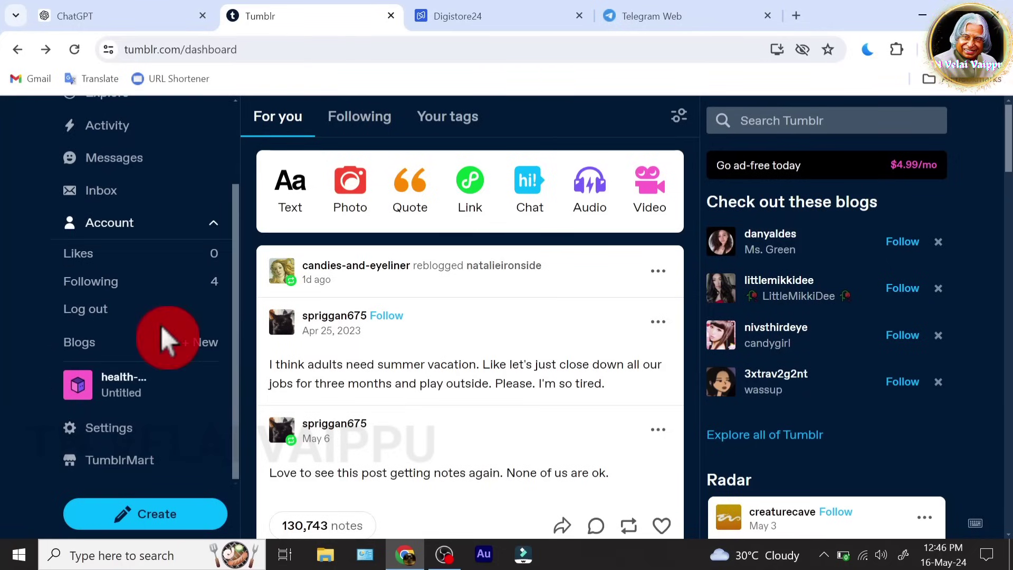
left_click(119, 393)
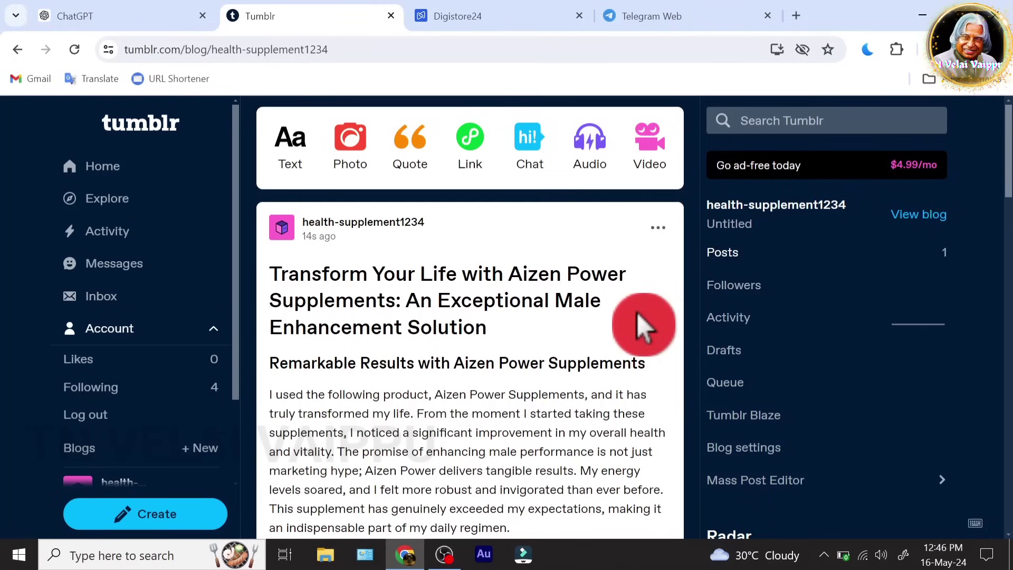
scroll(606, 344, "down", 8)
scroll(452, 294, "down", 4)
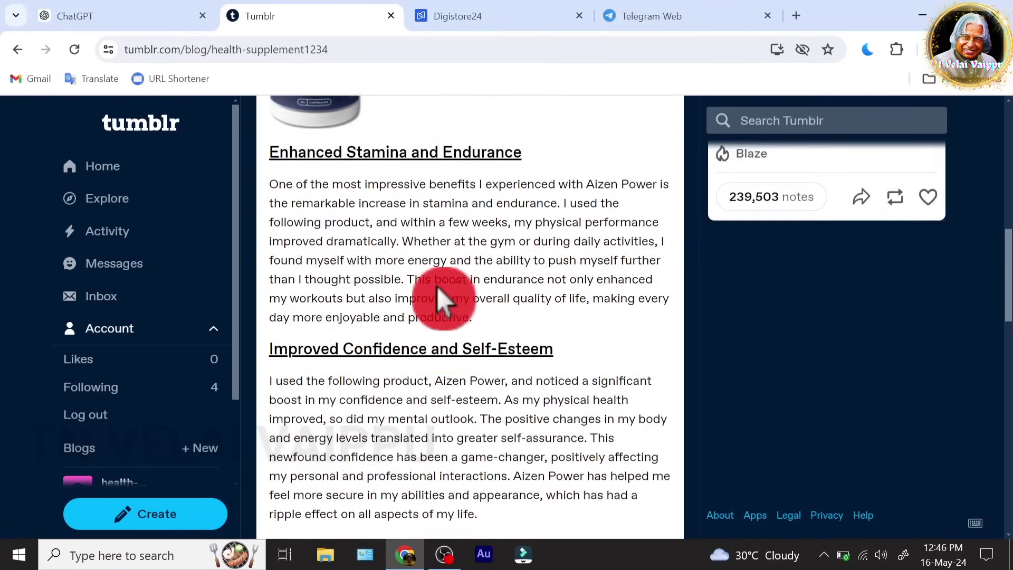
scroll(464, 325, "down", 6)
scroll(464, 325, "down", 10)
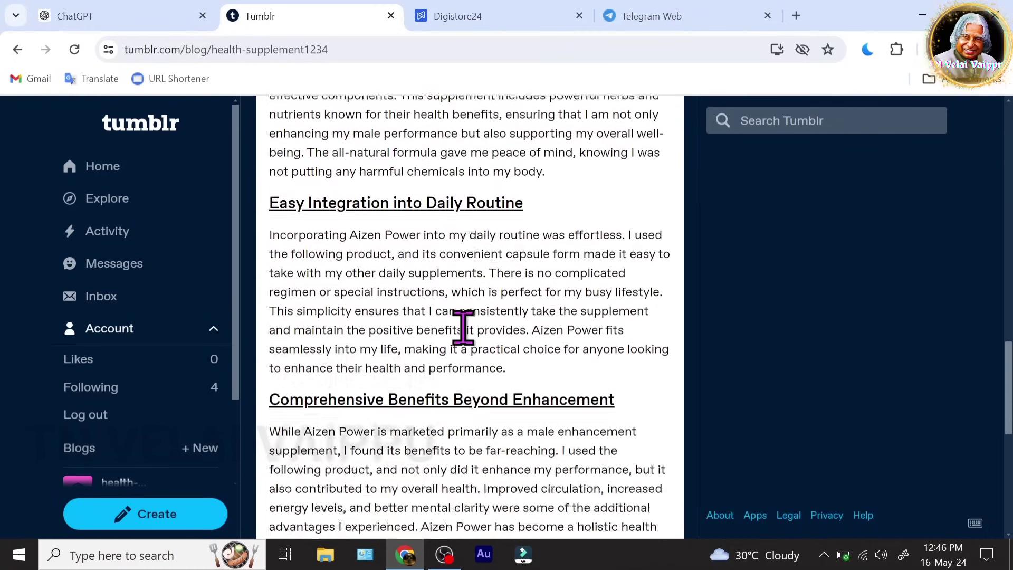
left_click(583, 488)
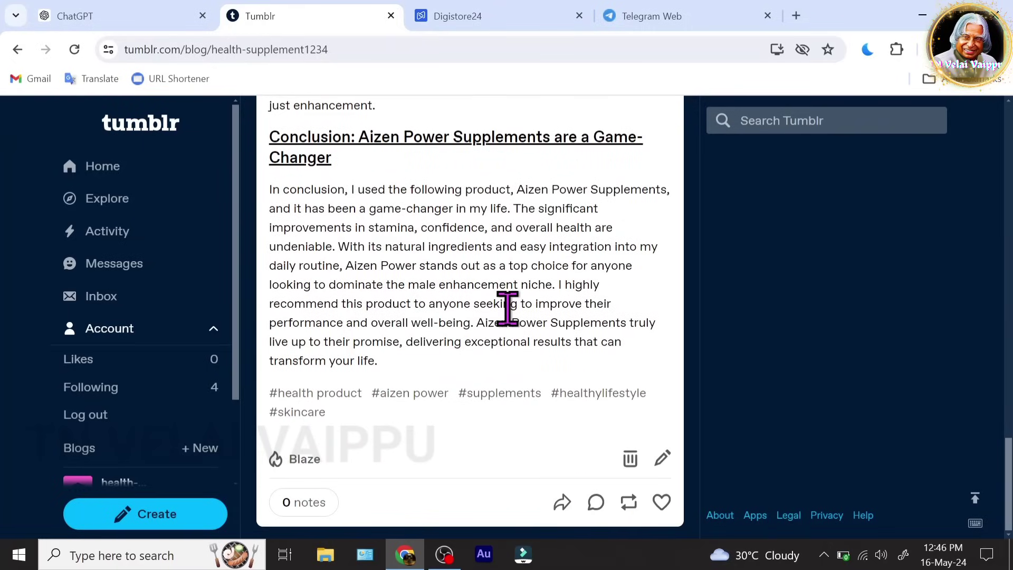
Follow a linked heading in the published post and look over the bottle packages on the Aizen Power offer page
scroll(507, 314, "up", 15)
left_click(463, 319)
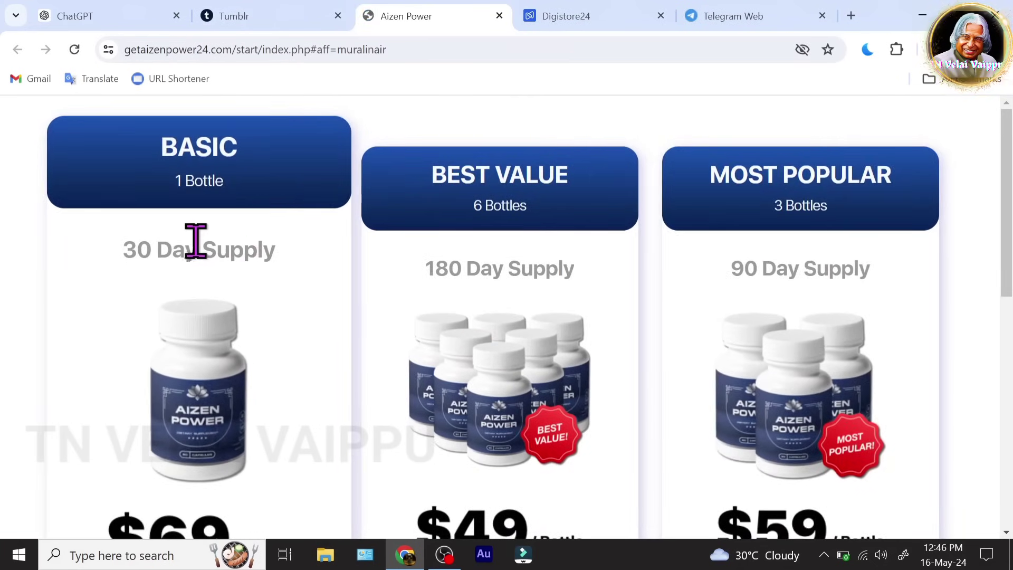
scroll(190, 240, "down", 2)
scroll(377, 323, "up", 2)
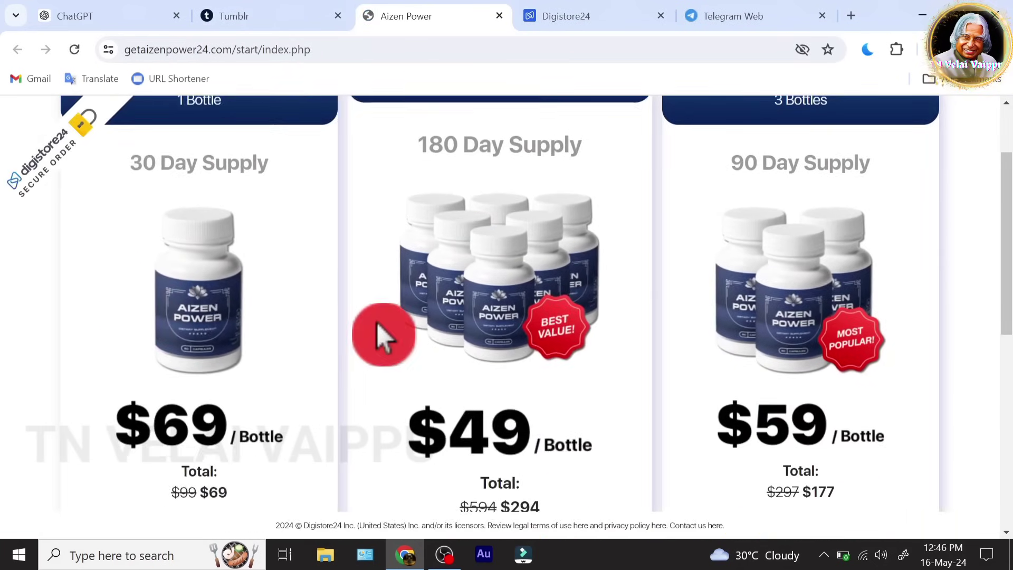
Return to the Tumblr post and test further heading links, from "Improved Confidence and Self-Esteem" to "Comprehensive Benefits Beyond Enhancement"
left_click(238, 3)
scroll(433, 290, "down", 3)
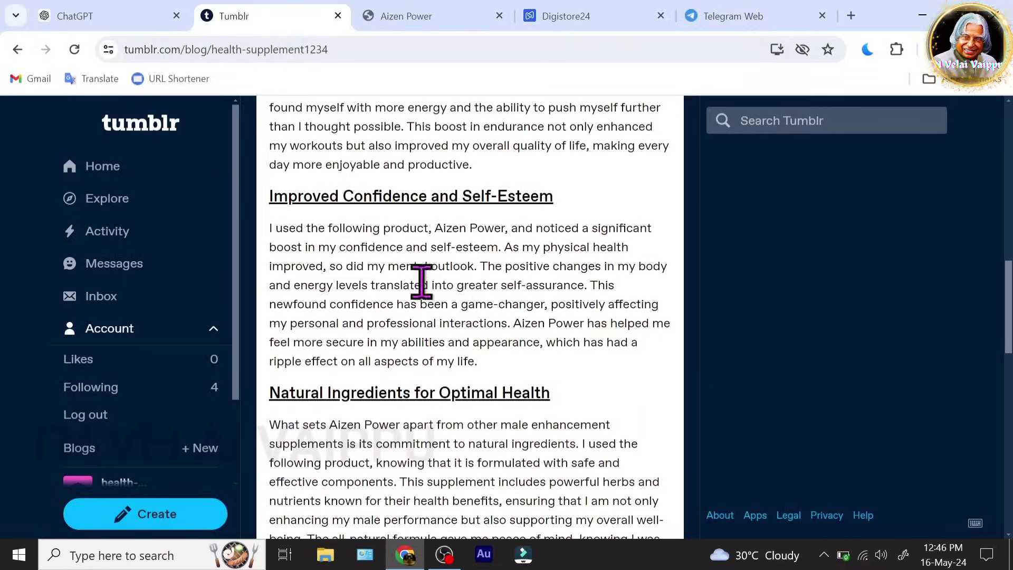
left_click(413, 208)
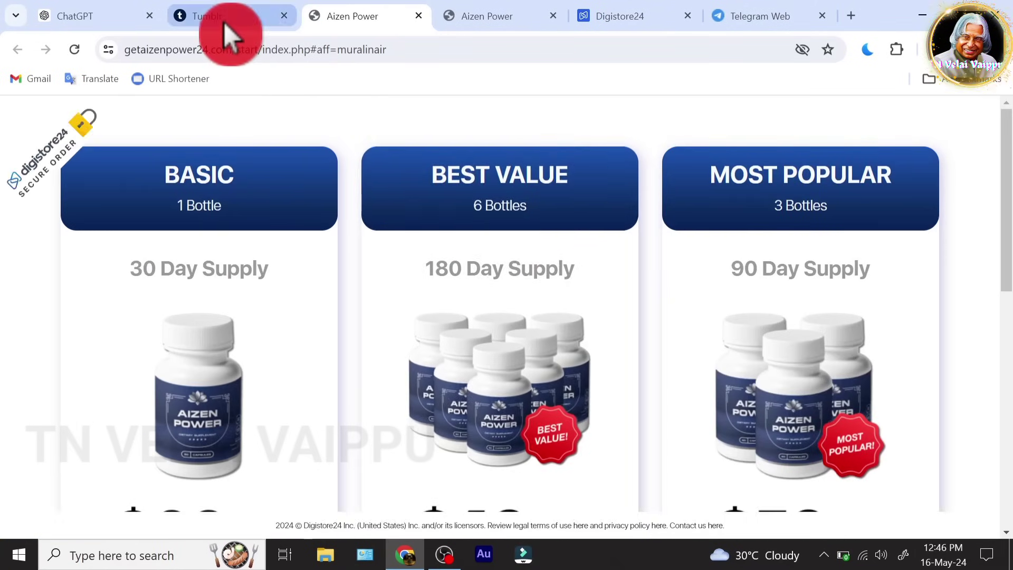
left_click(223, 21)
scroll(407, 370, "down", 4)
left_click(398, 381)
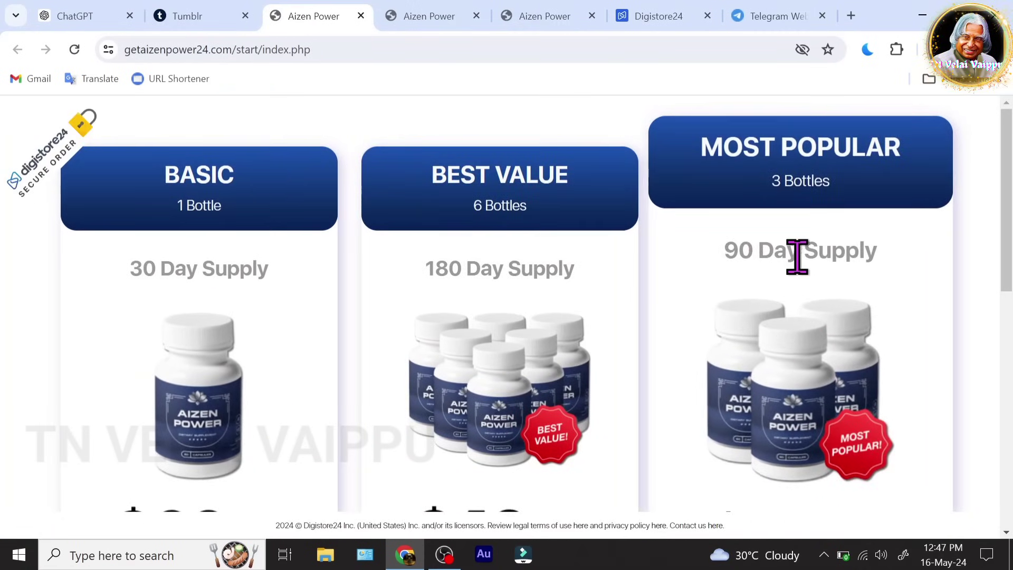
left_click(204, 19)
scroll(427, 327, "down", 2)
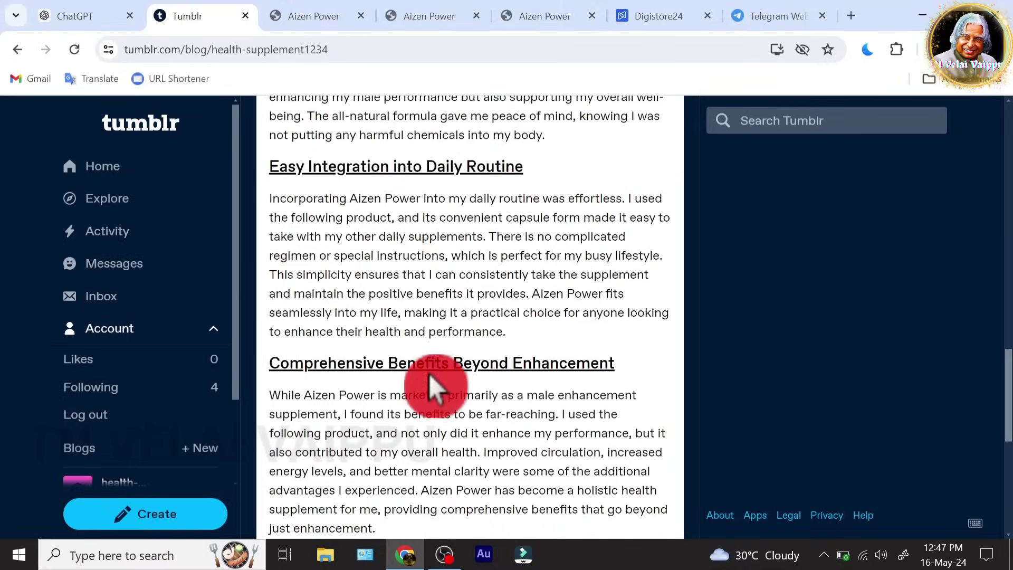
left_click(430, 381)
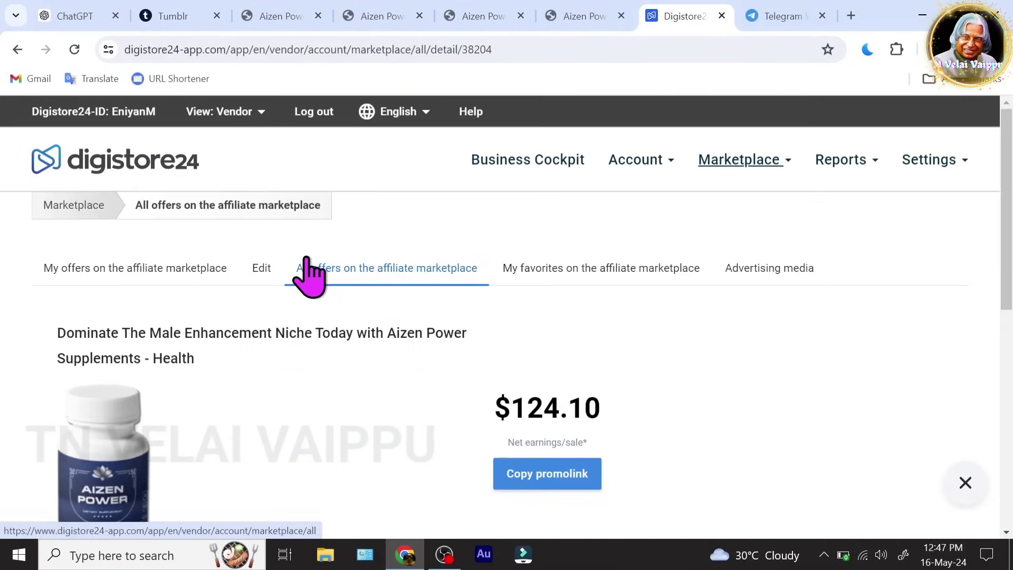
Open the payout account settings in Digistore24 and enter the current account password
left_click(662, 161)
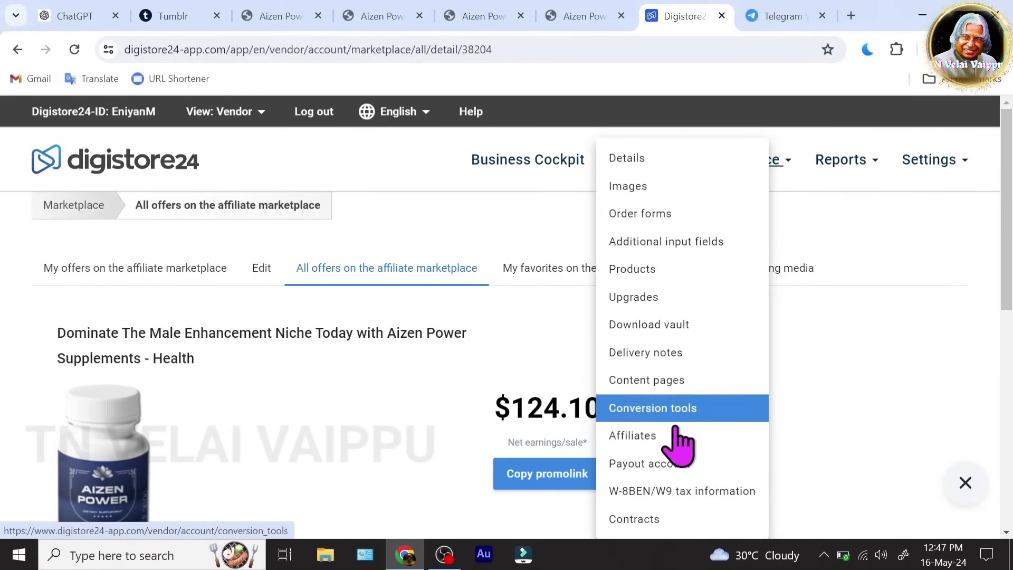
left_click(676, 464)
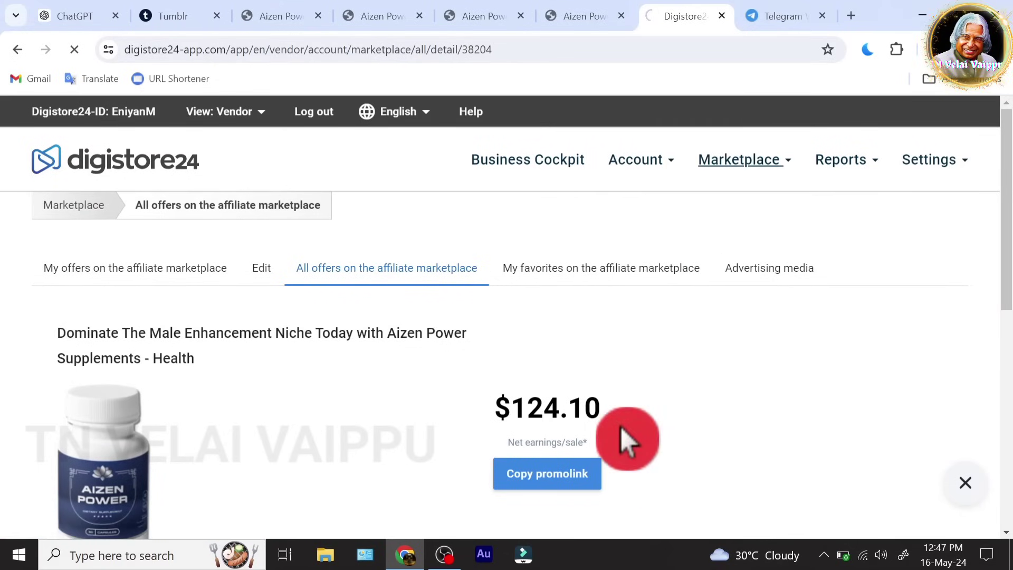
left_click(423, 291)
type("a")
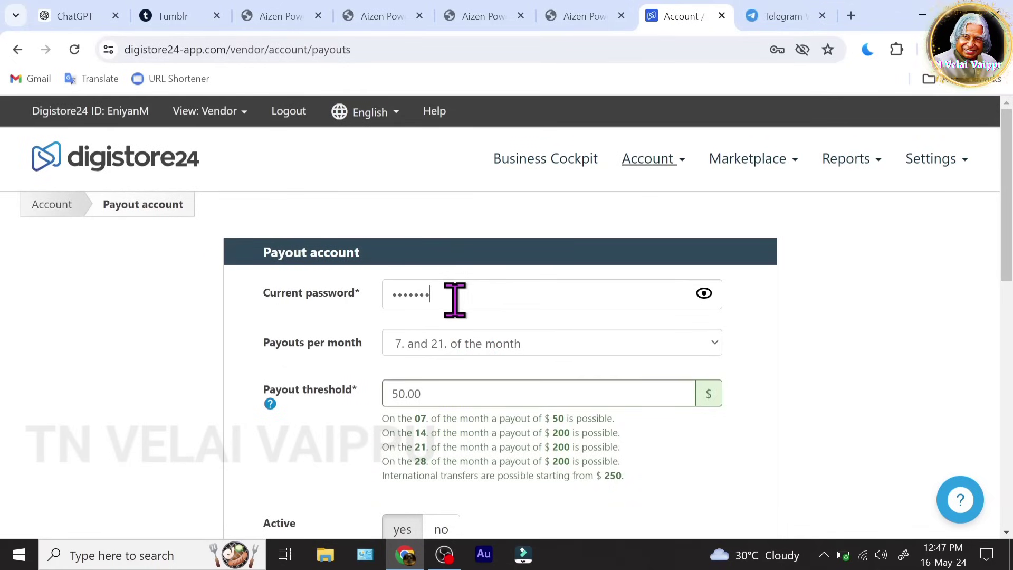
type("a")
Set the payouts per month to the 7., 14., 21. and 28. of the month, and review the payout threshold
left_click(578, 343)
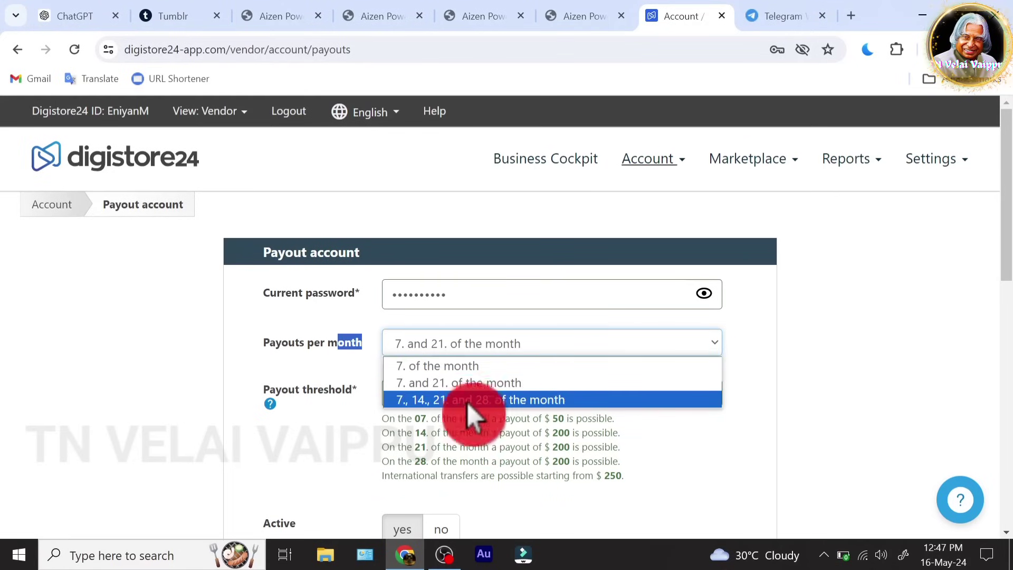
left_click(515, 400)
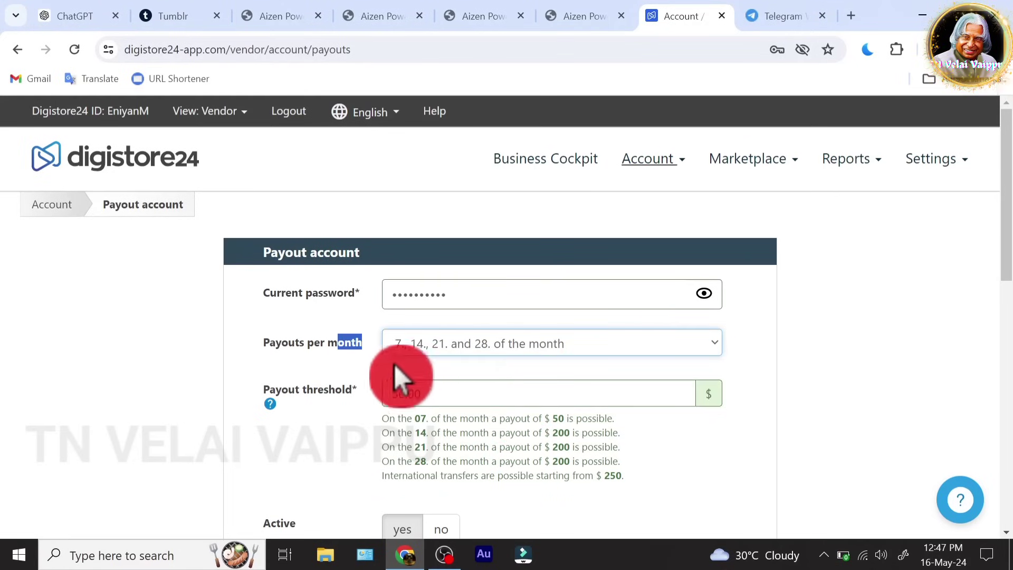
scroll(442, 362, "down", 2)
left_click(373, 292)
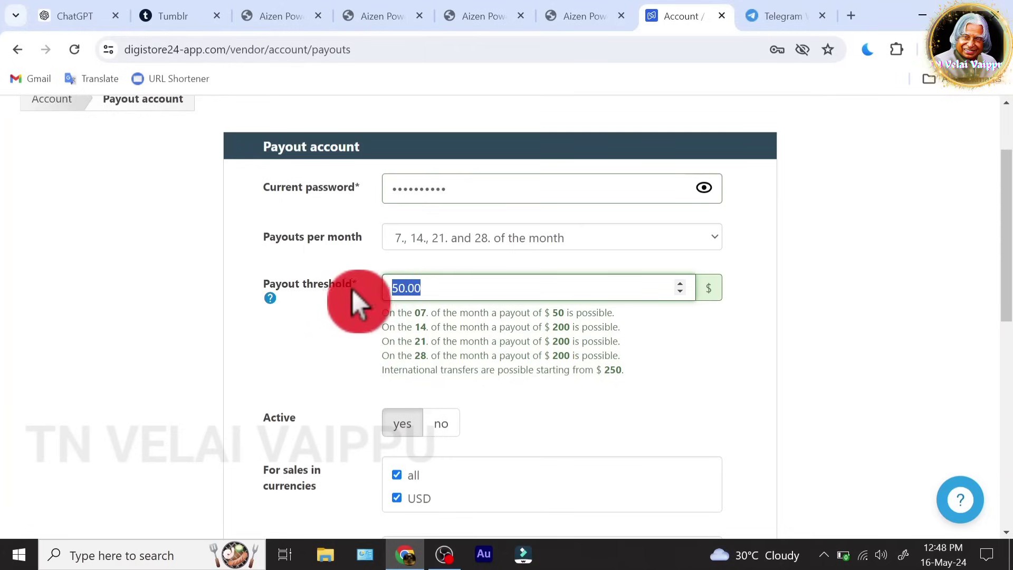
left_click_drag(352, 304, 267, 290)
left_click_drag(464, 287, 389, 290)
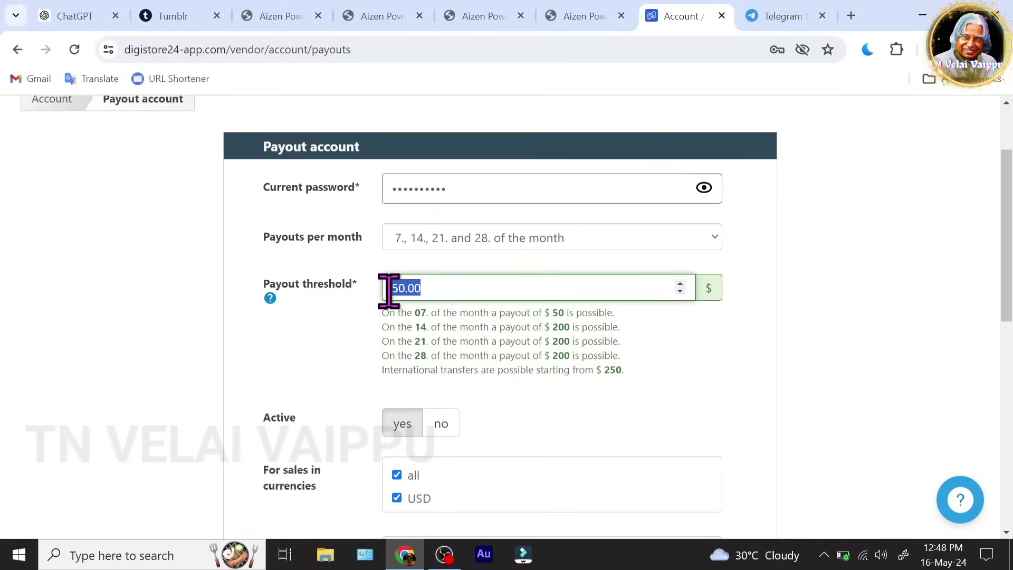
left_click(314, 325)
Review the payout account's Active setting and the currencies selected for sales
scroll(314, 325, "down", 2)
left_click_drag(272, 314, 378, 333)
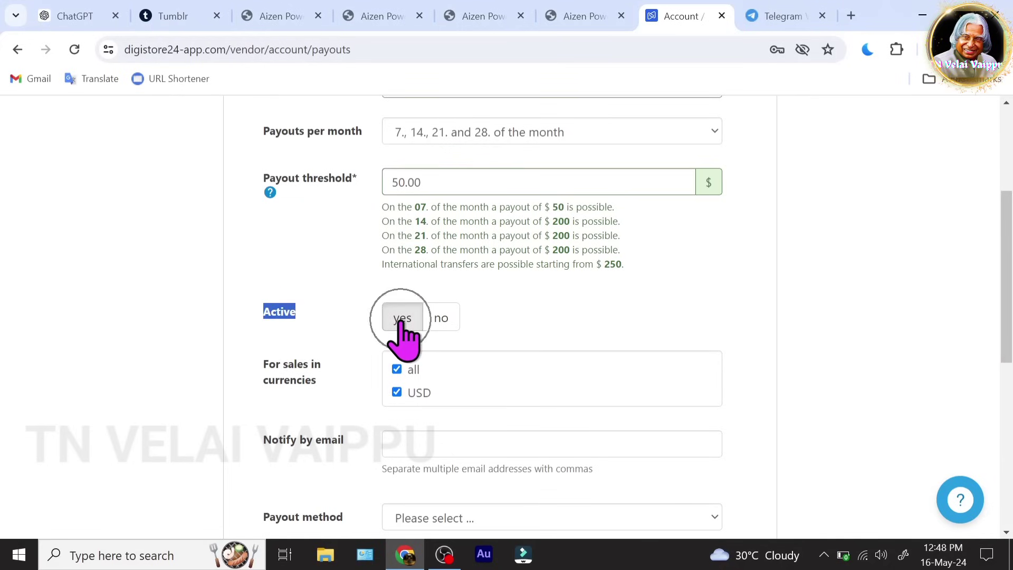
scroll(548, 299, "down", 2)
left_click_drag(362, 294, 266, 272)
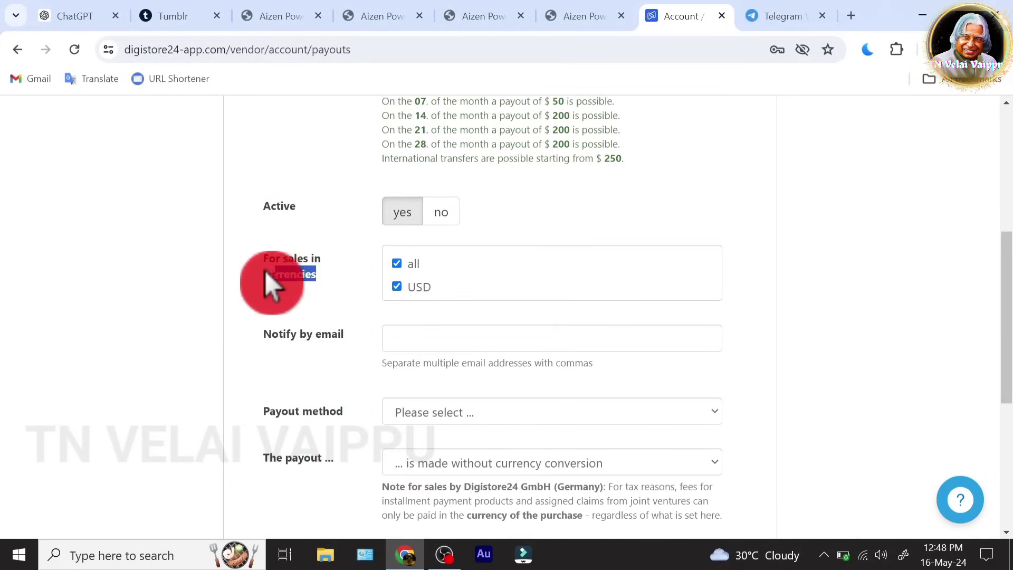
triple_click(258, 255)
left_click(397, 264)
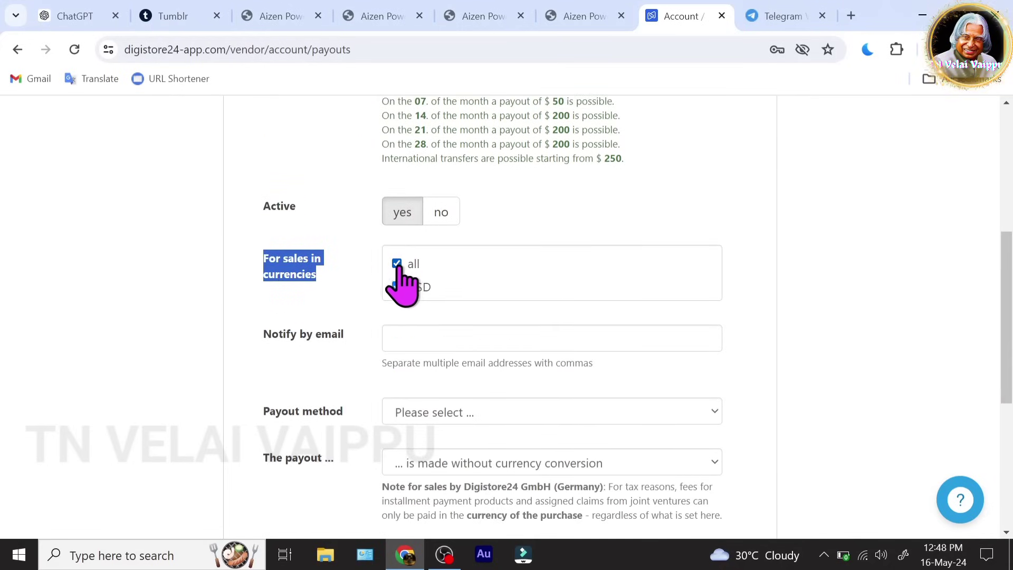
left_click(399, 268)
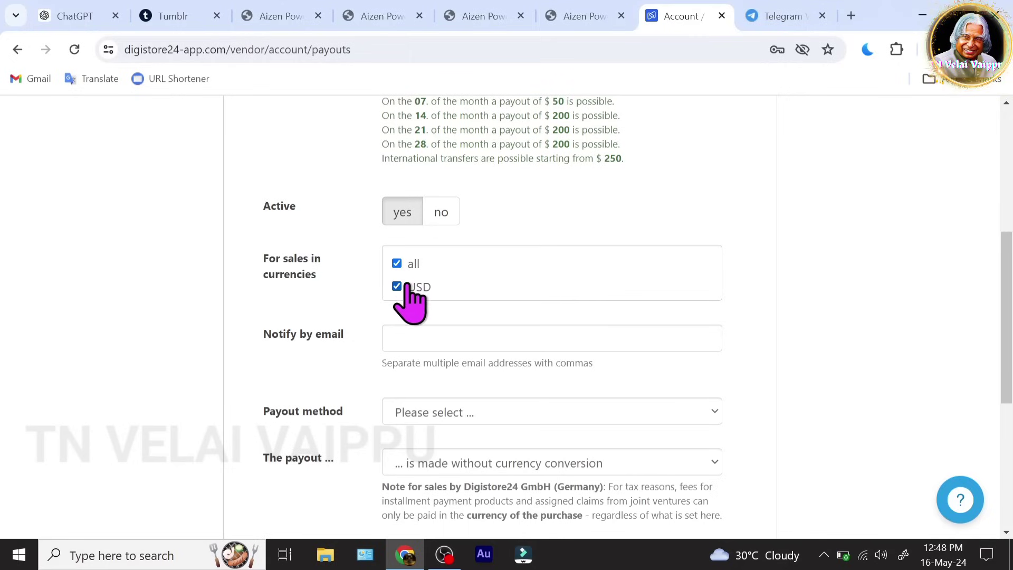
Review the email notification field and set the payout method to PayPal
scroll(792, 299, "down", 4)
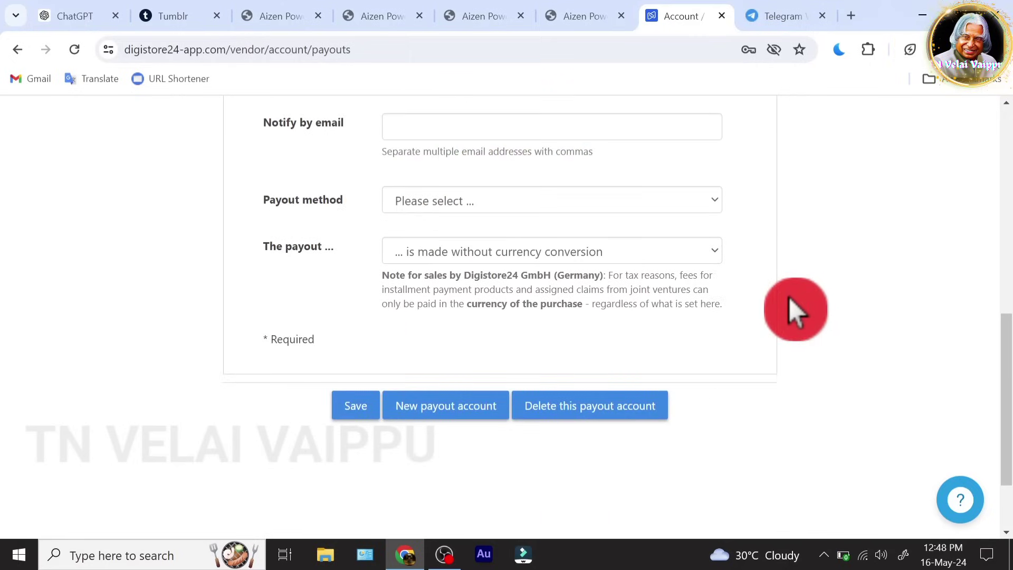
scroll(370, 243, "up", 2)
double_click(328, 229)
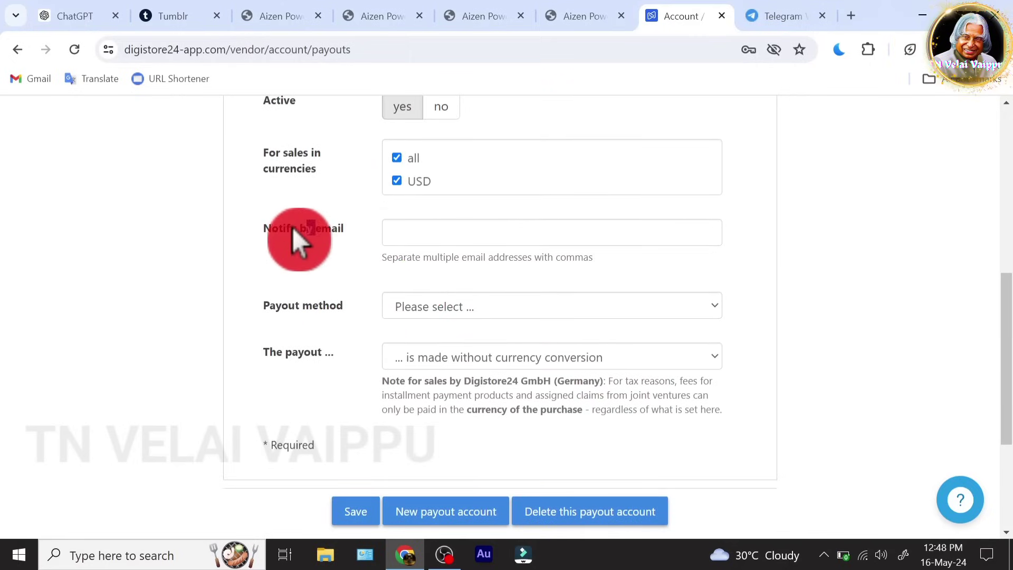
left_click(422, 234)
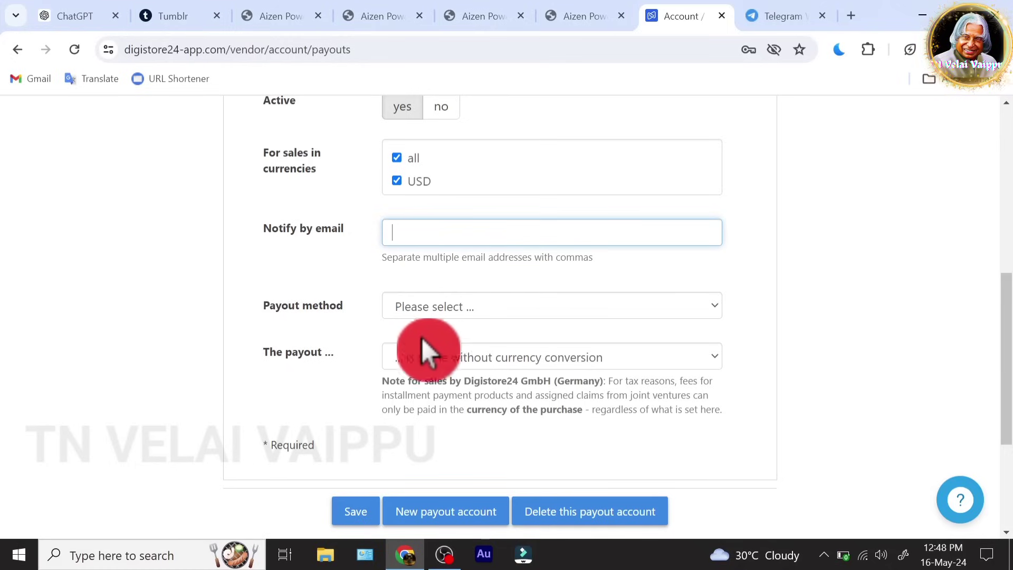
left_click(530, 305)
scroll(557, 287, "down", 2)
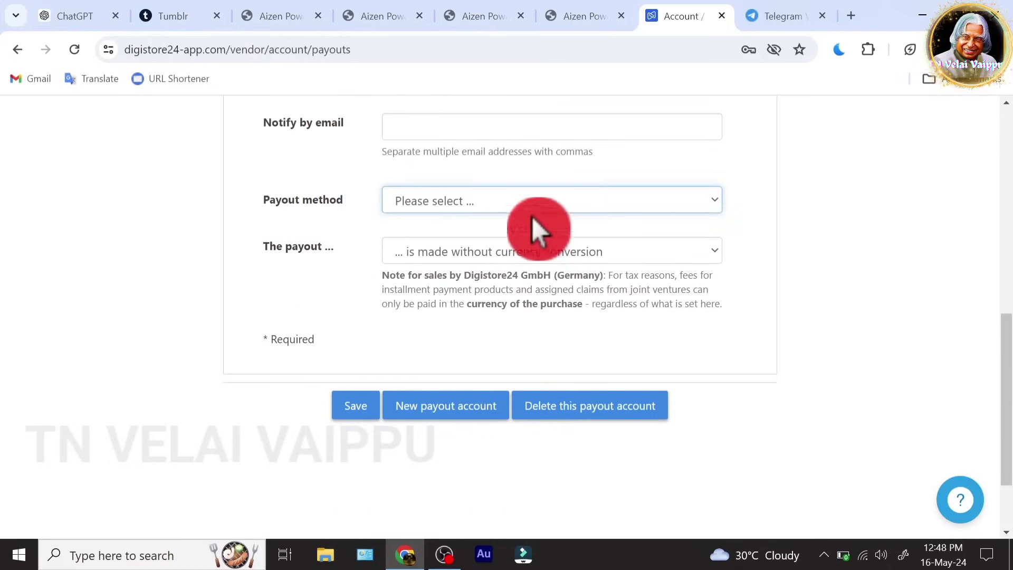
left_click(538, 201)
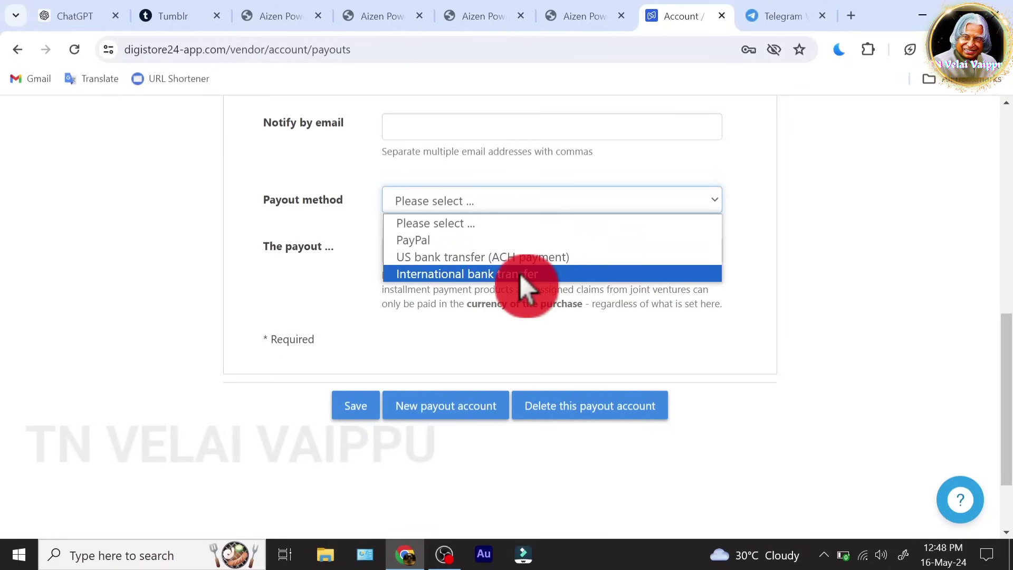
left_click(433, 241)
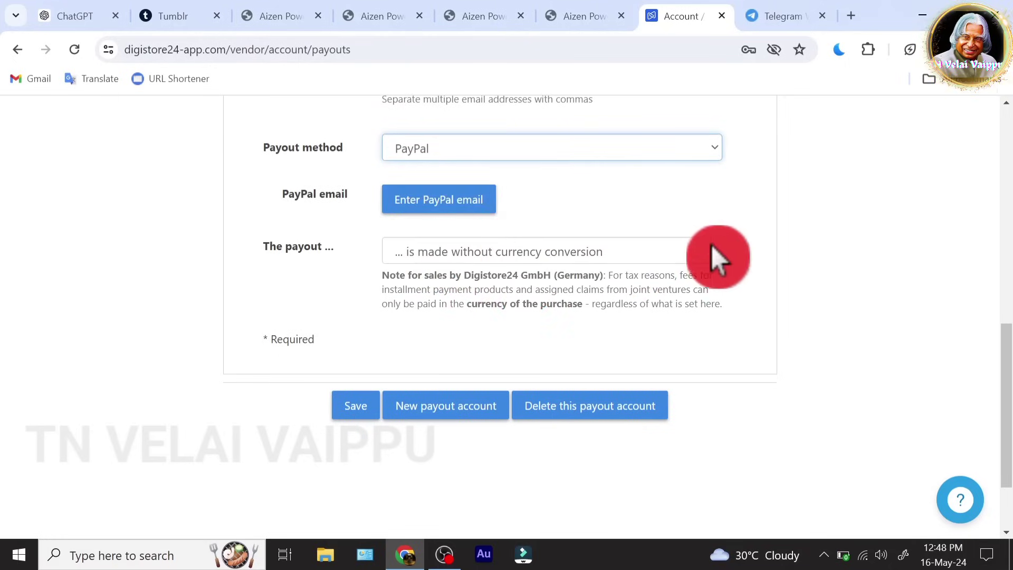